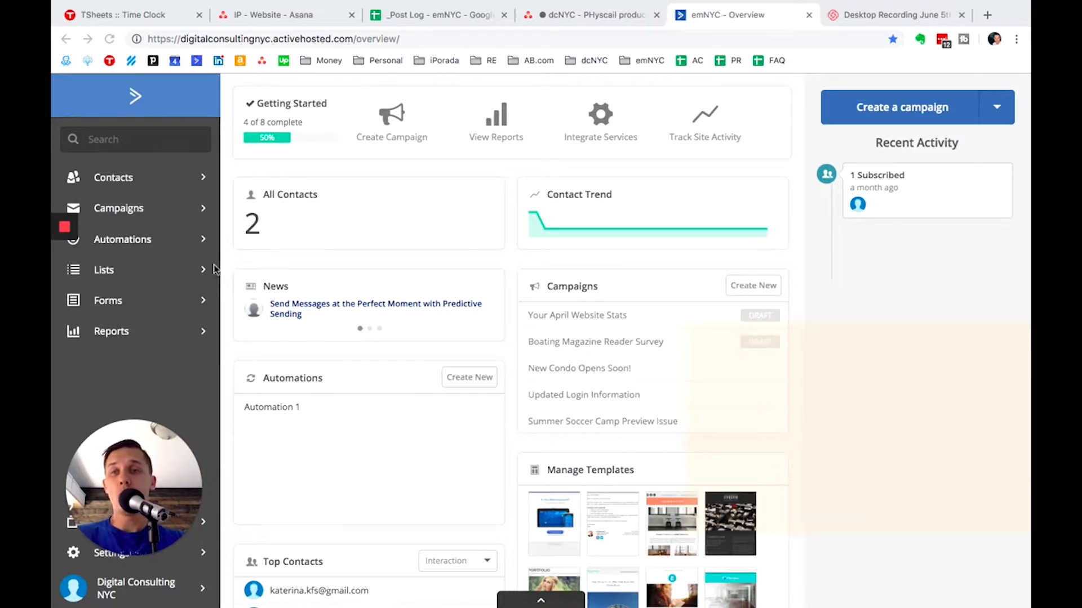
left_click_drag(137, 466, 896, 451)
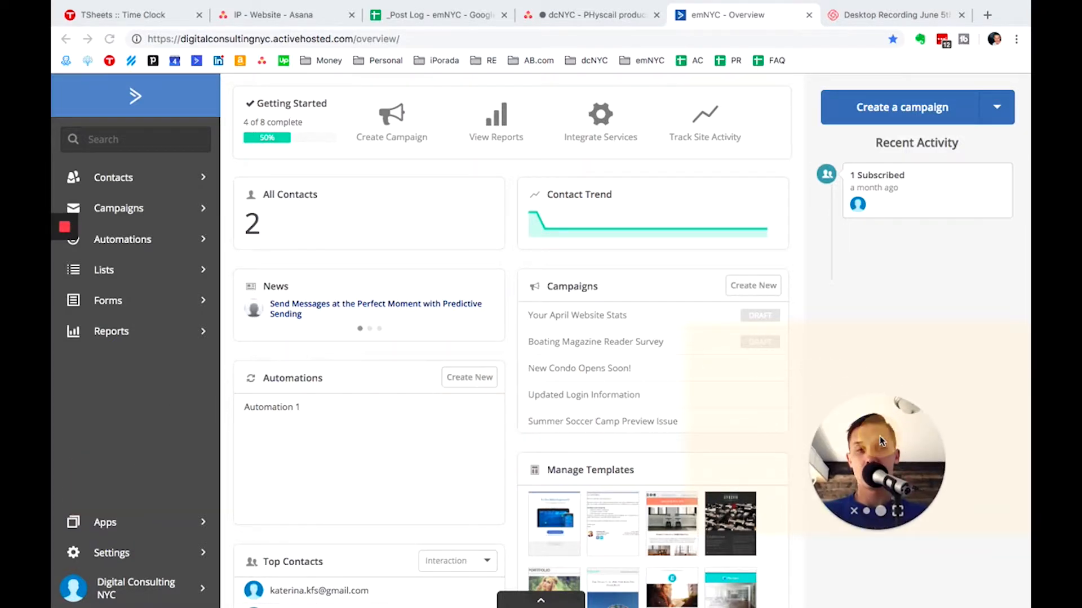
- Open the page for managing custom contact fields from the Lists section
left_click(144, 271)
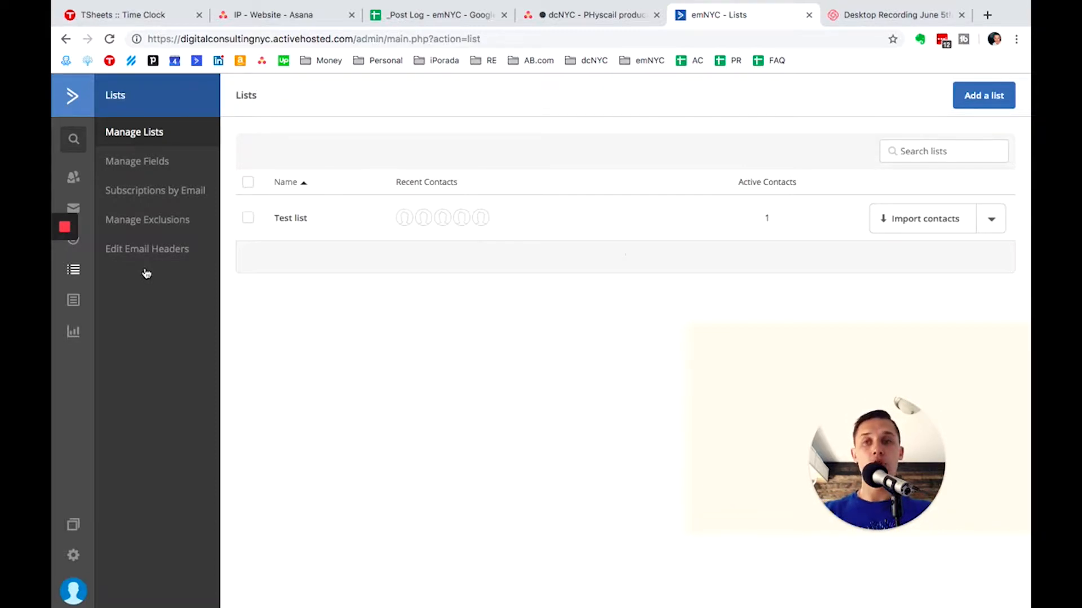
mouse_move(69, 279)
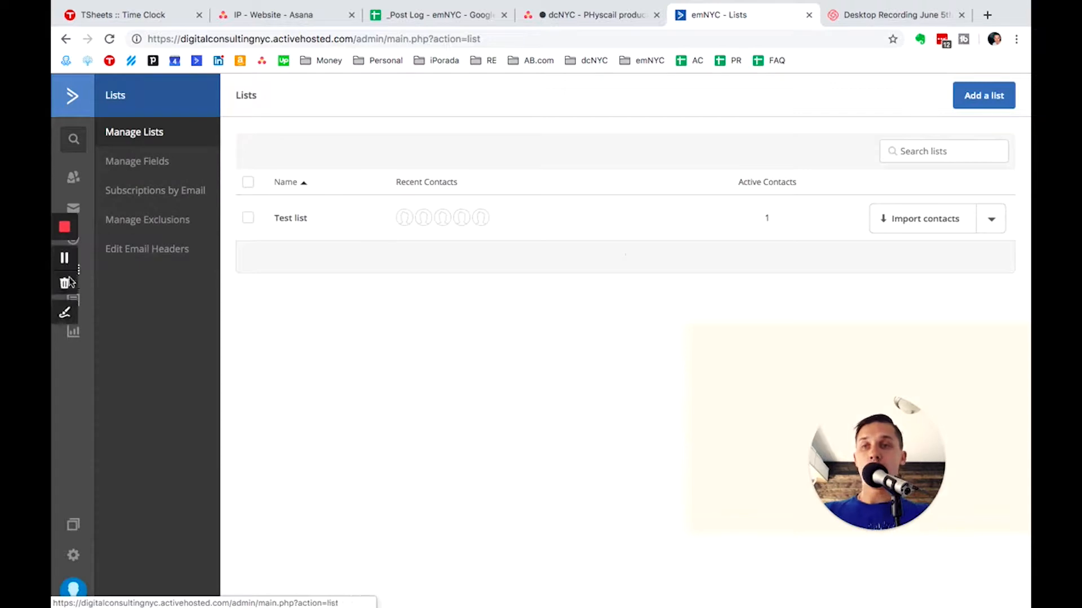
left_click(146, 165)
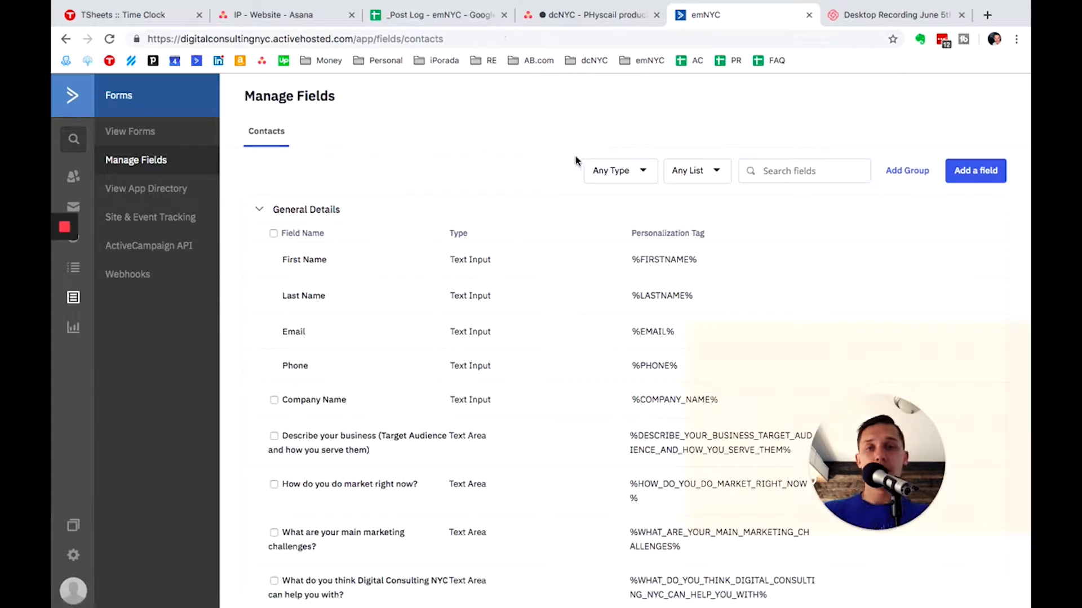
- Add a contact field named Address in the General Details group with the Text Area field type
left_click(979, 181)
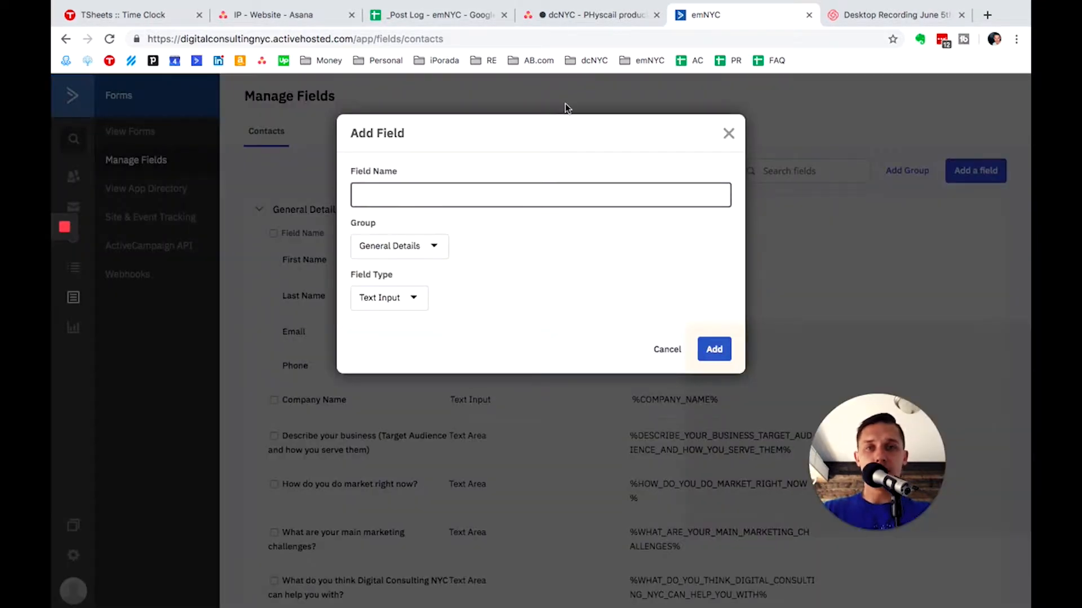
type("Address")
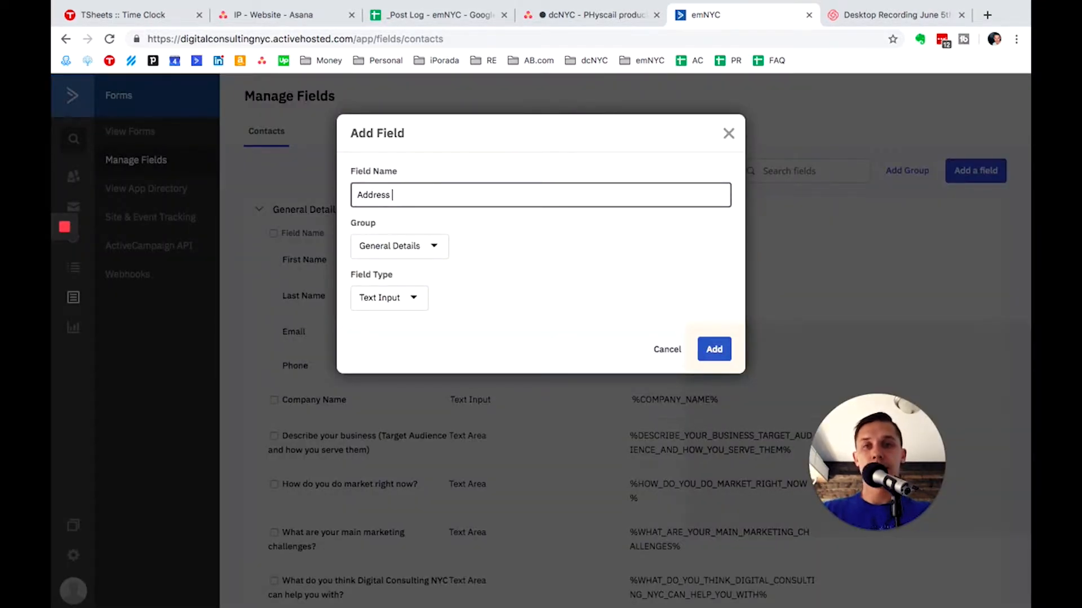
left_click(428, 252)
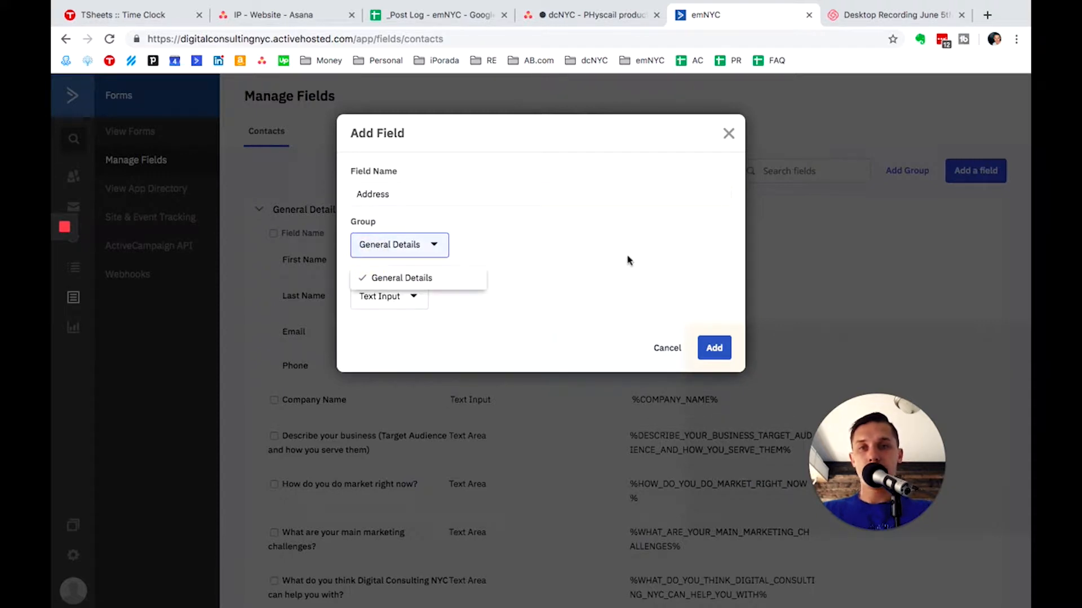
left_click(410, 307)
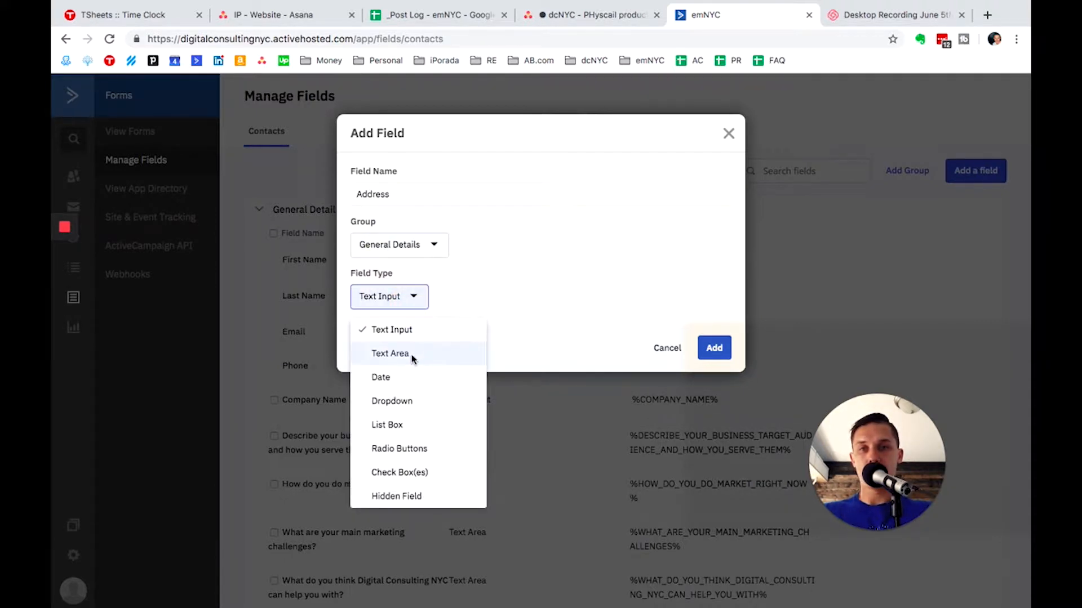
left_click(411, 353)
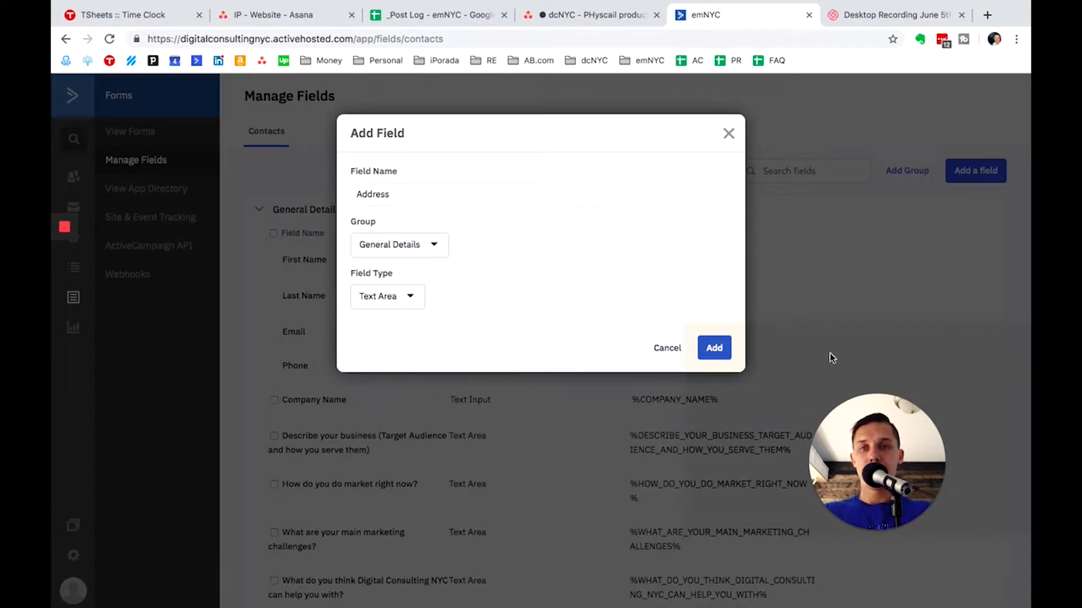
left_click(410, 296)
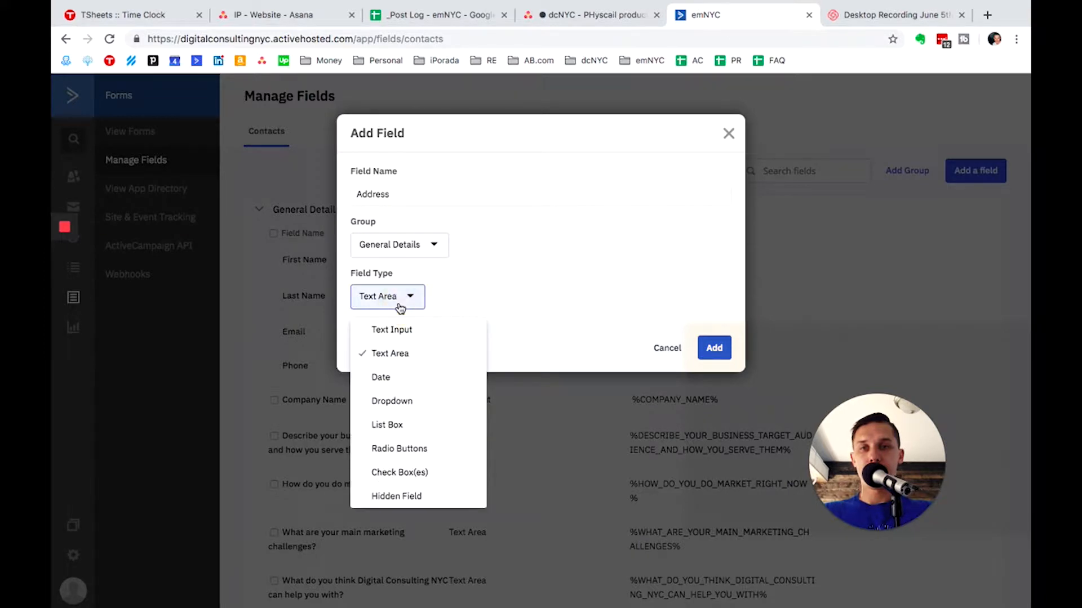
left_click(652, 284)
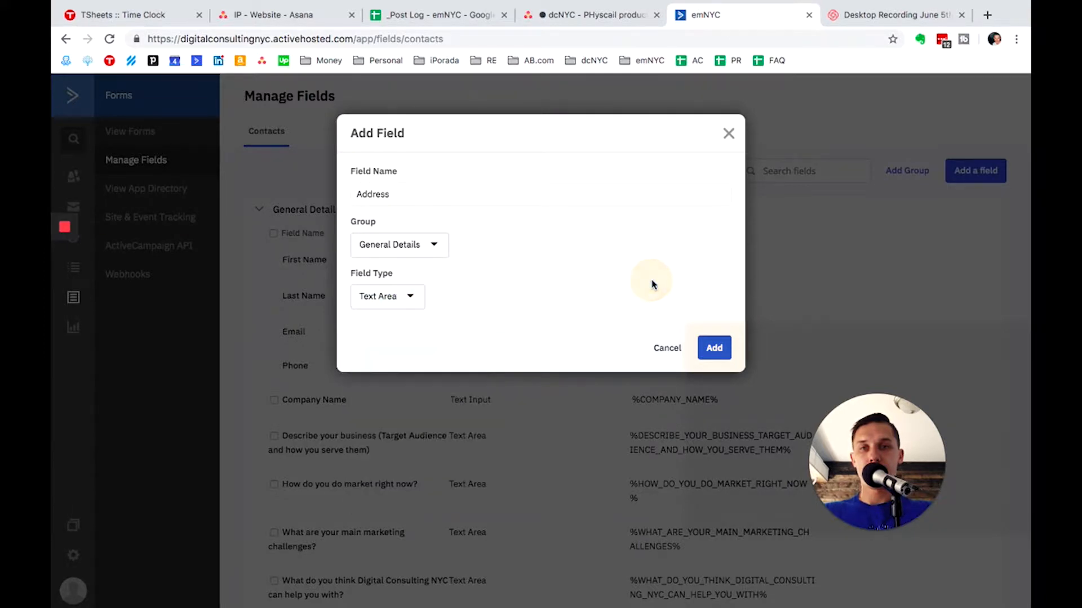
left_click(715, 350)
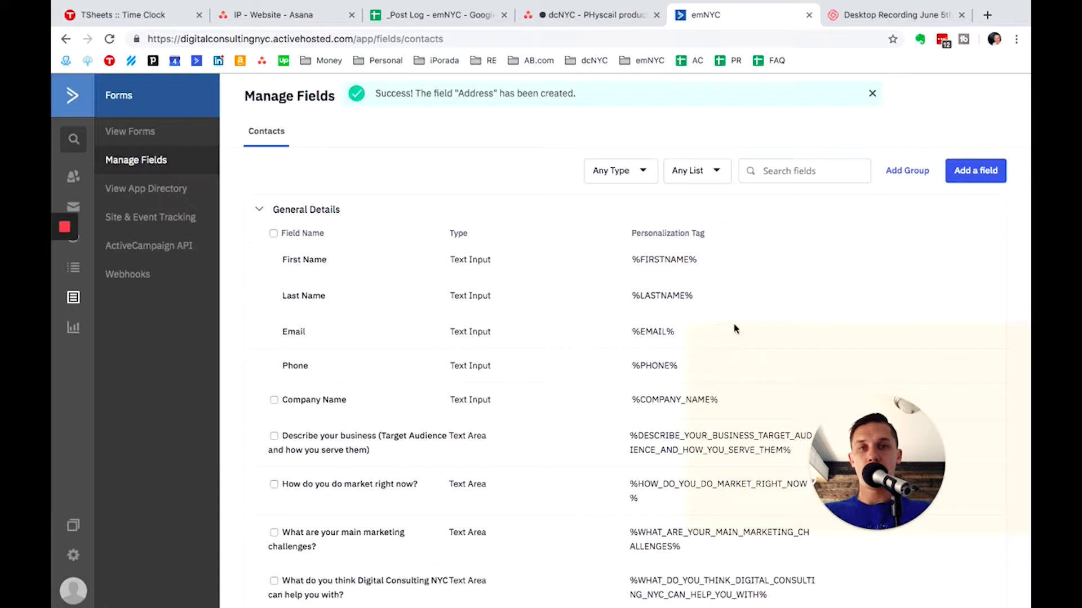
- Start a new contact field named Sex in the General Details group with the Radio Buttons field type
left_click(965, 180)
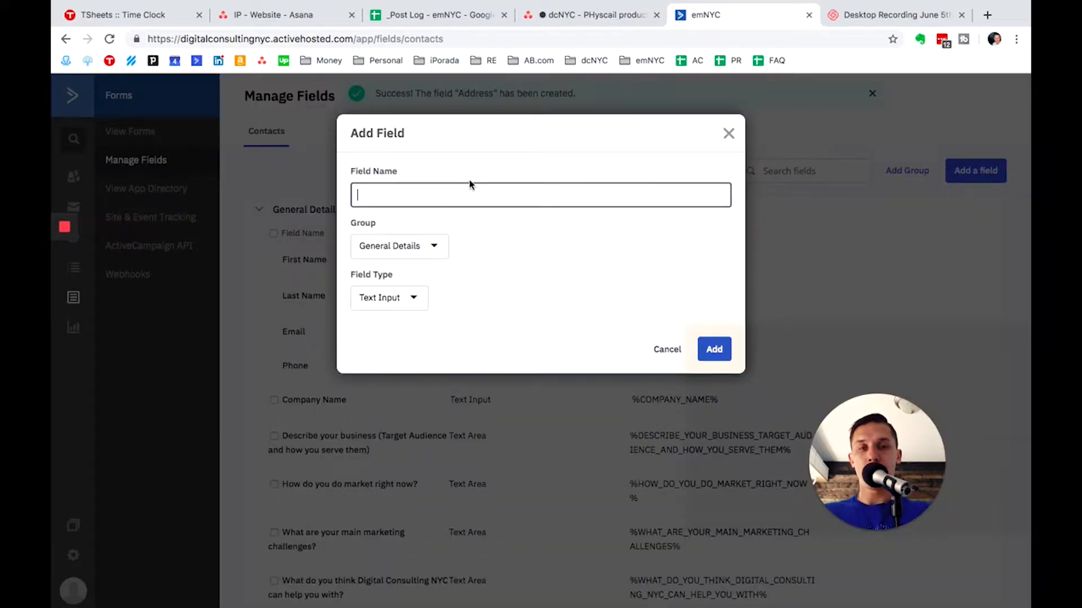
type("Sex")
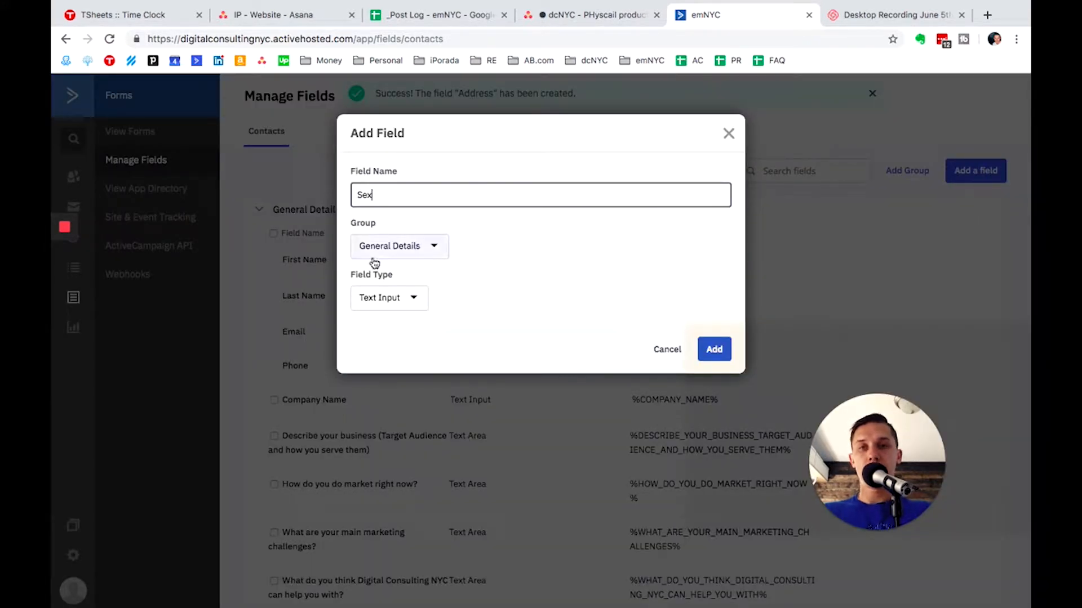
left_click(387, 246)
left_click(396, 304)
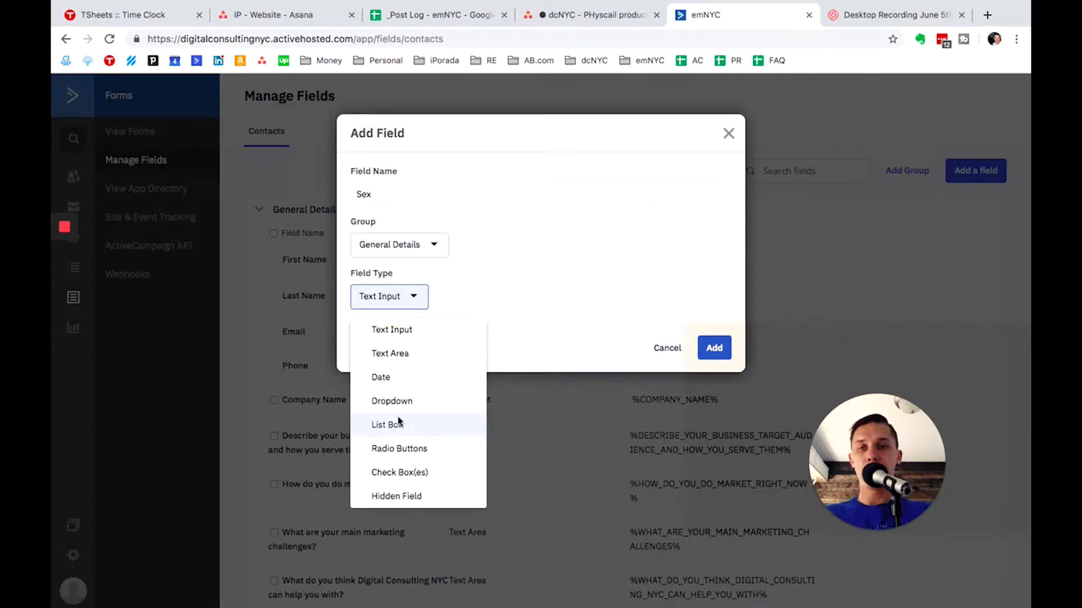
left_click(391, 448)
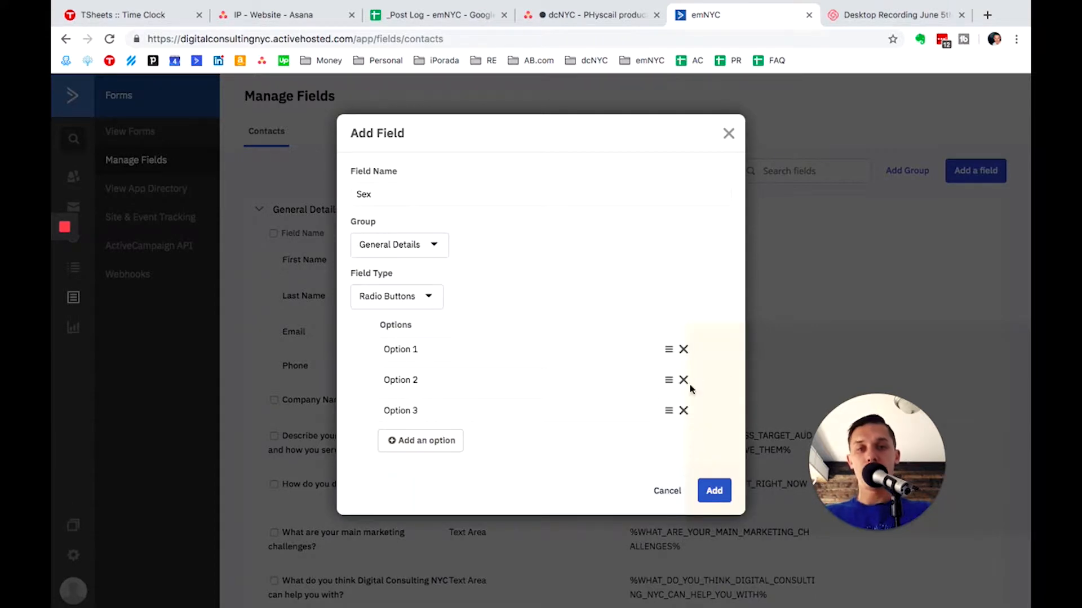
- Remove the third option, name the remaining two Female and Male, and add the Sex field
left_click(683, 410)
left_click(578, 356)
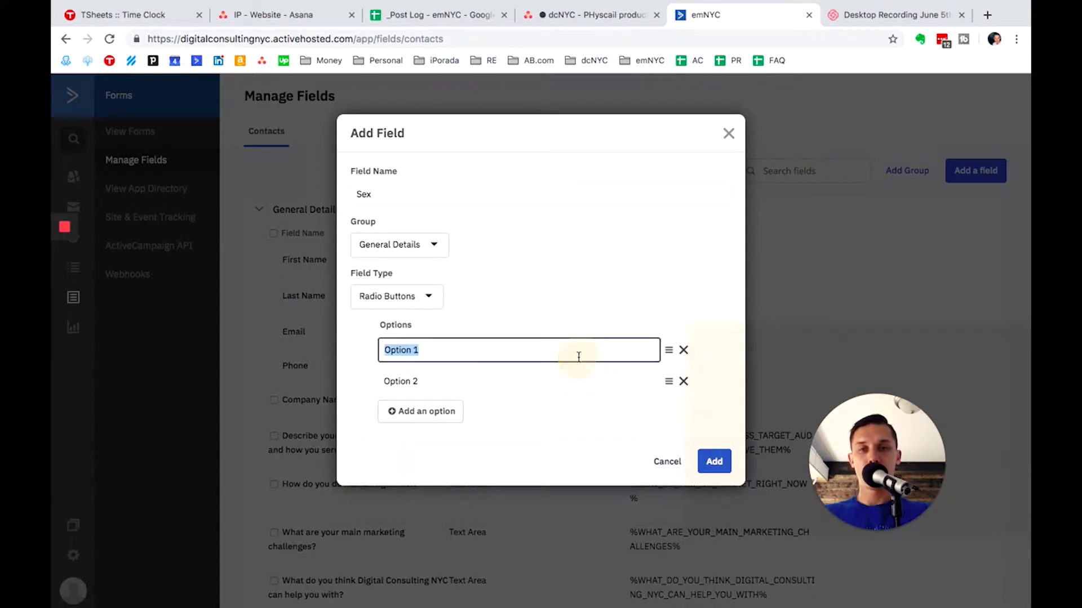
type("M")
key("BackSpace")
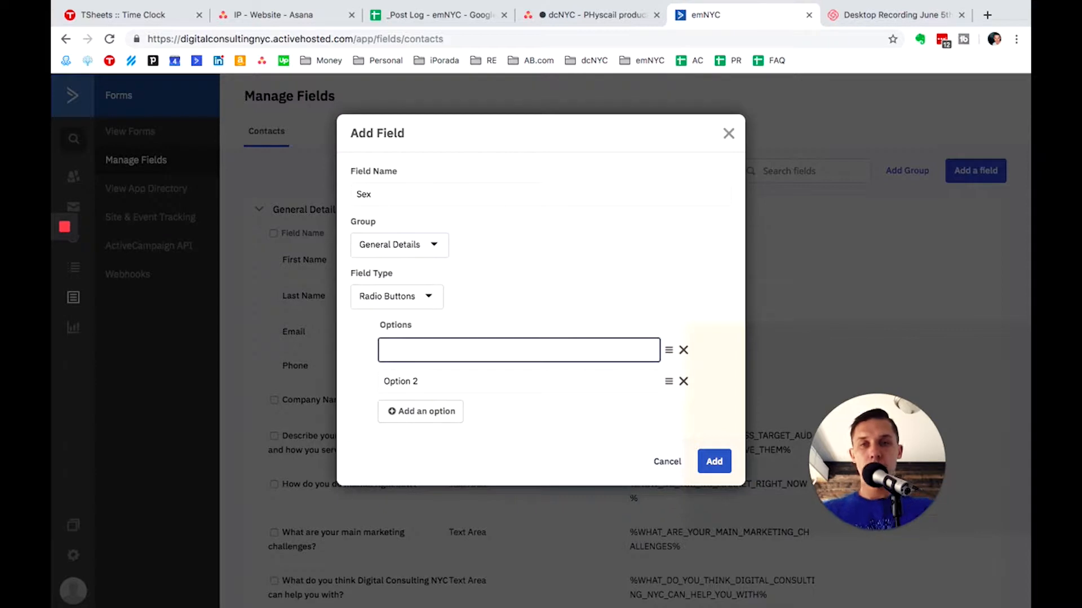
type("Female")
key("Tab")
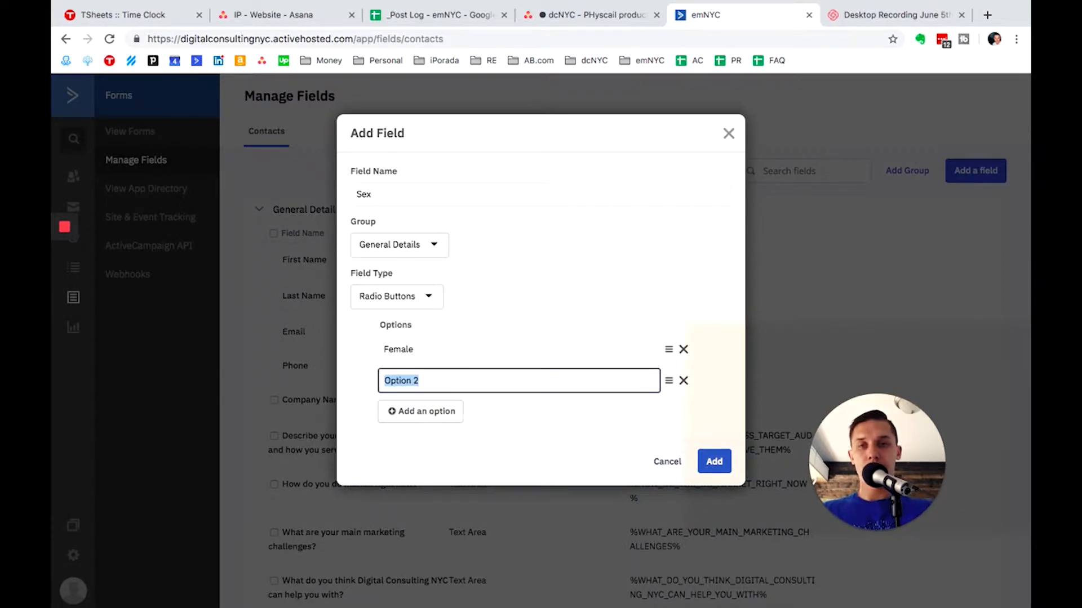
type("Mae")
key("BackSpace")
type("le")
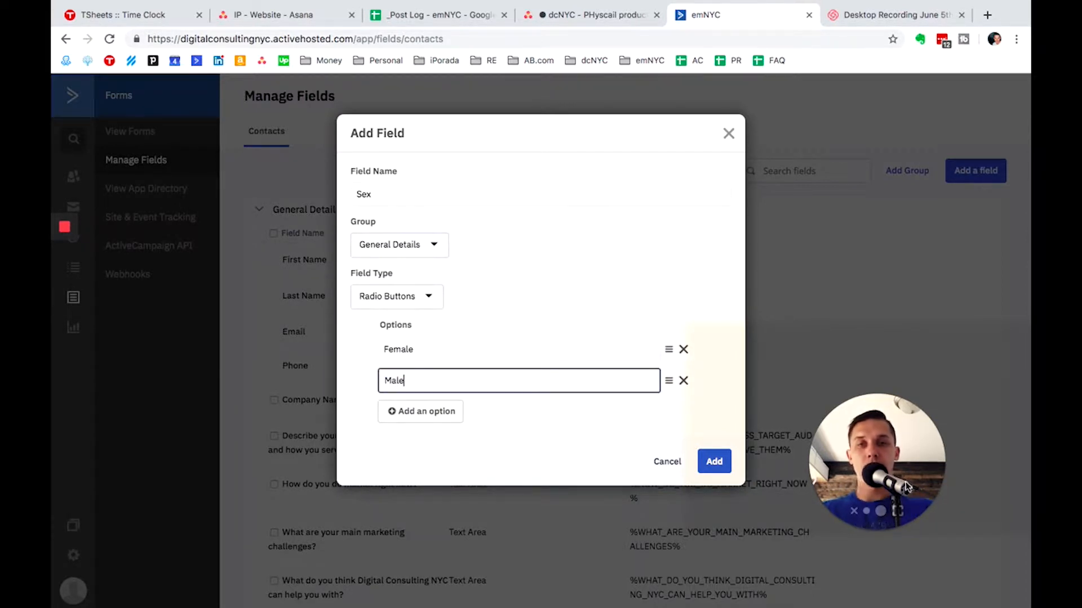
left_click(716, 463)
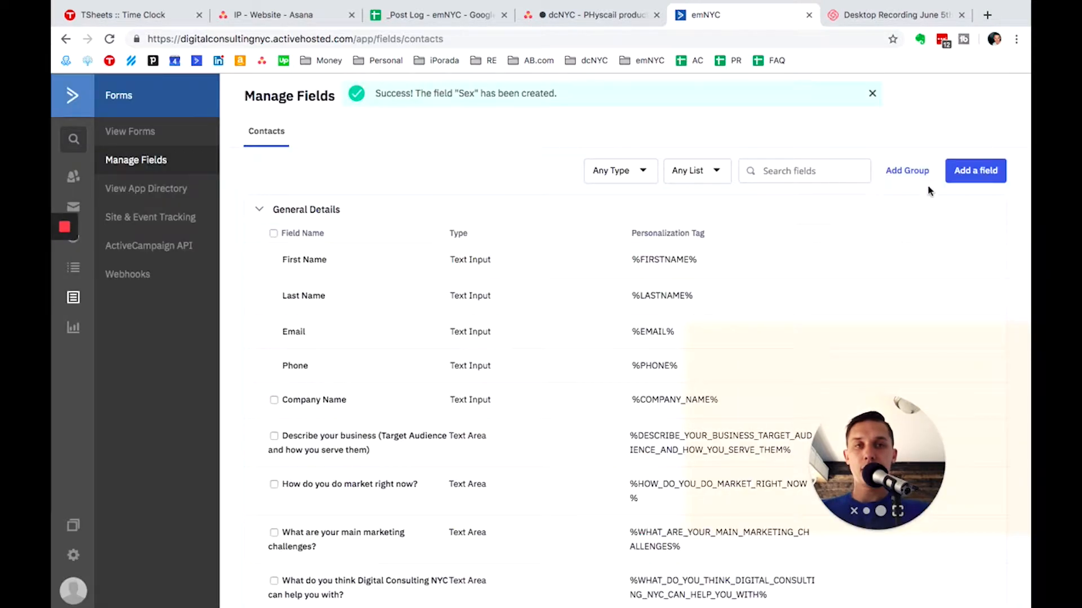
- Start a new contact field named Size with the Radio Buttons field type
left_click(981, 175)
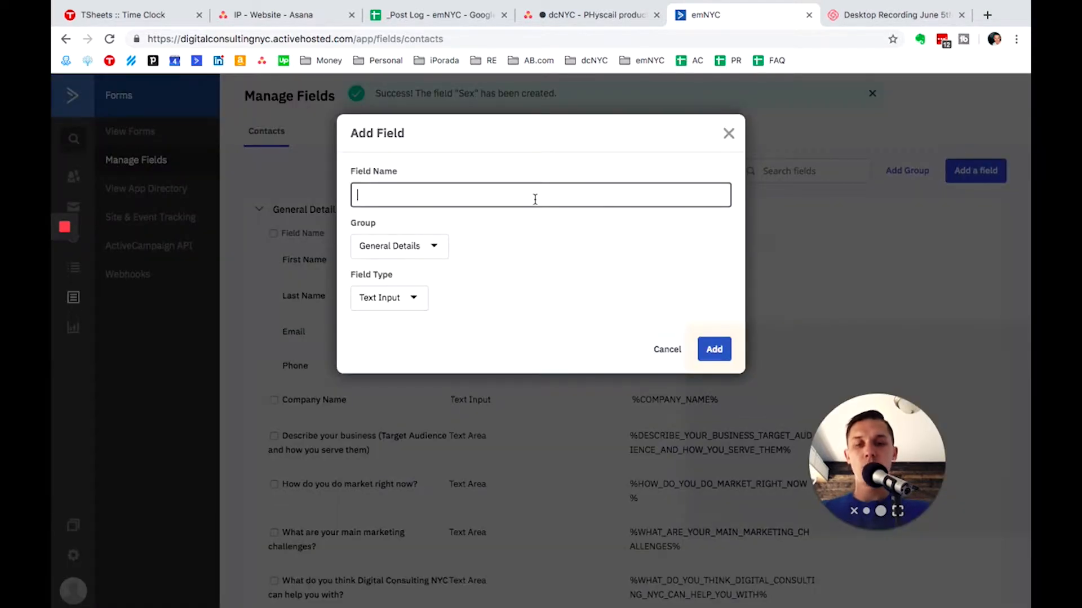
type("Siz")
key("BackSpace")
key("BackSpace")
type("i")
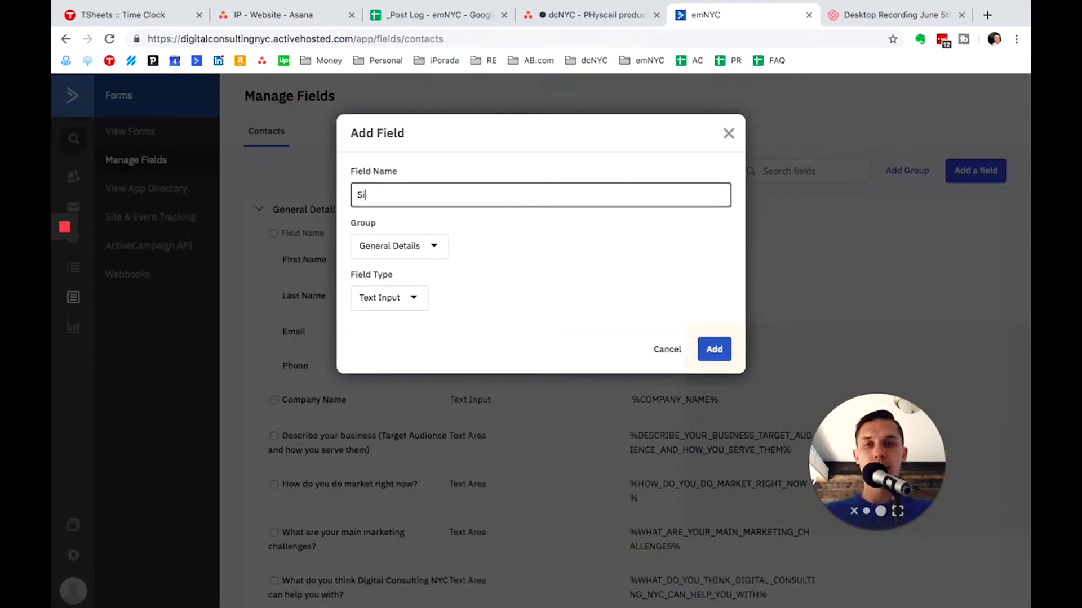
type("ze")
left_click(374, 305)
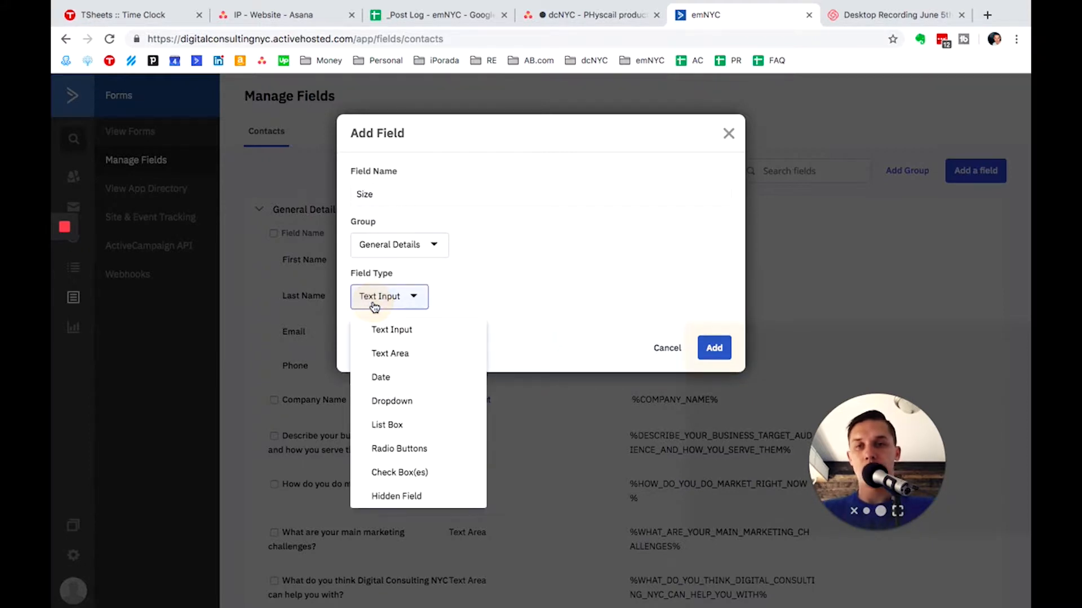
left_click(403, 449)
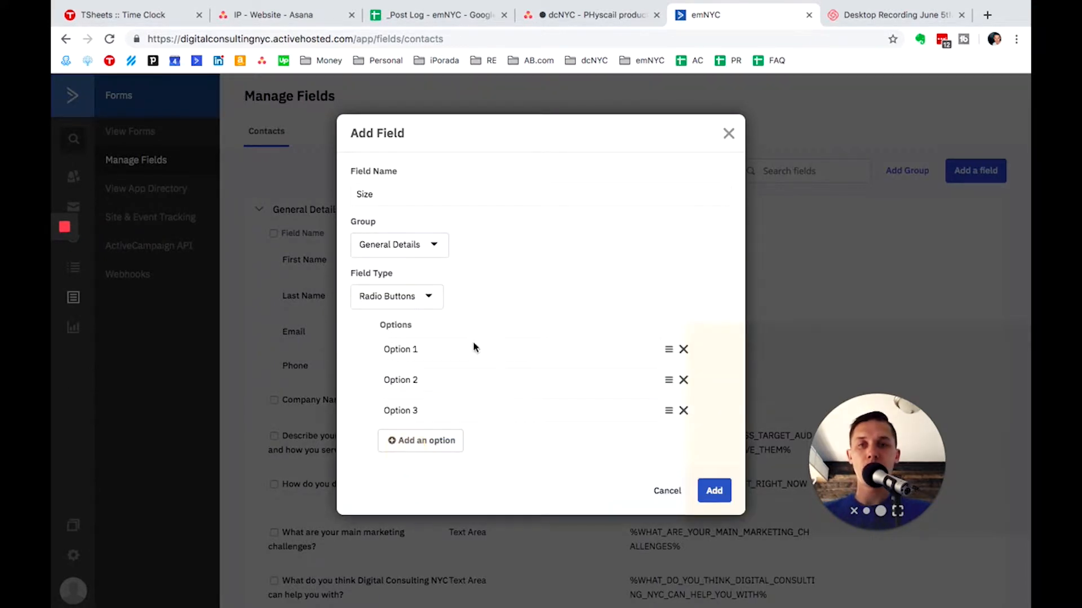
- Name the three options S - Small, M - Medium and L - Large, and add the Size field
left_click(452, 344)
type("S")
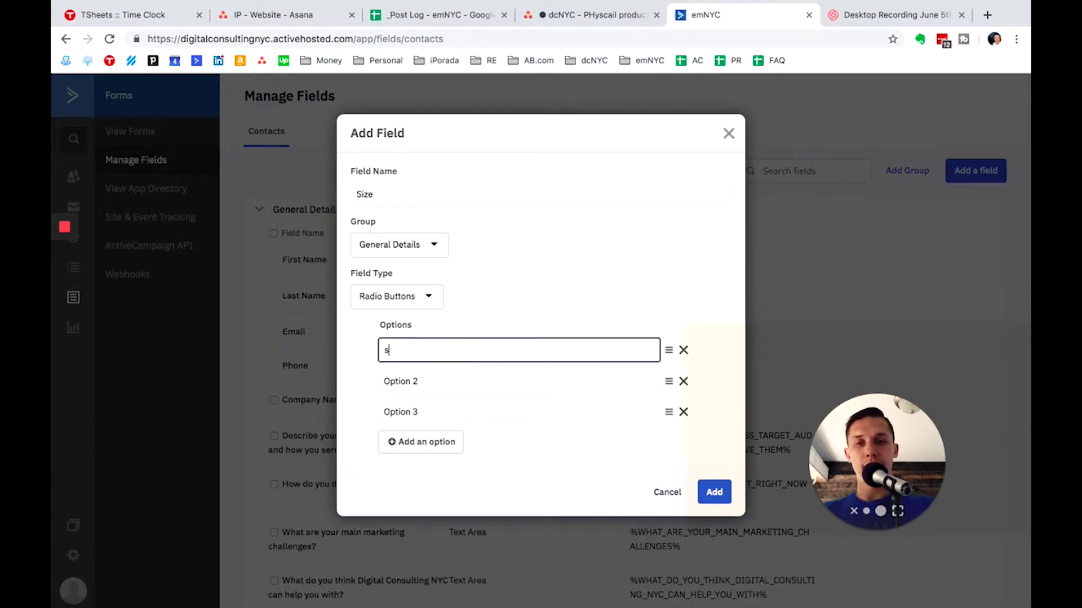
key("BackSpace")
type("S ")
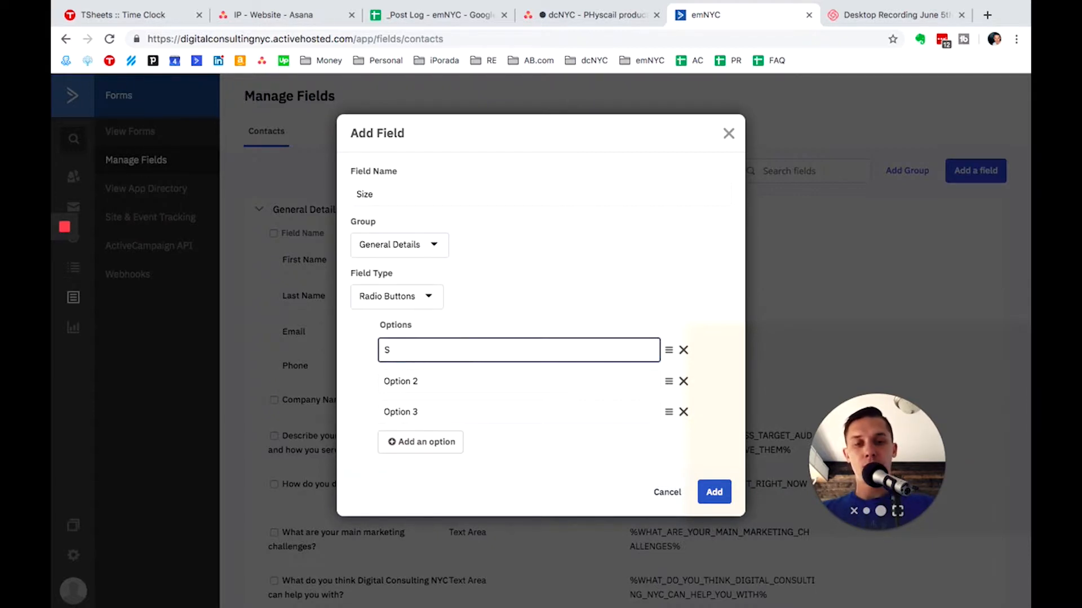
type("- Small")
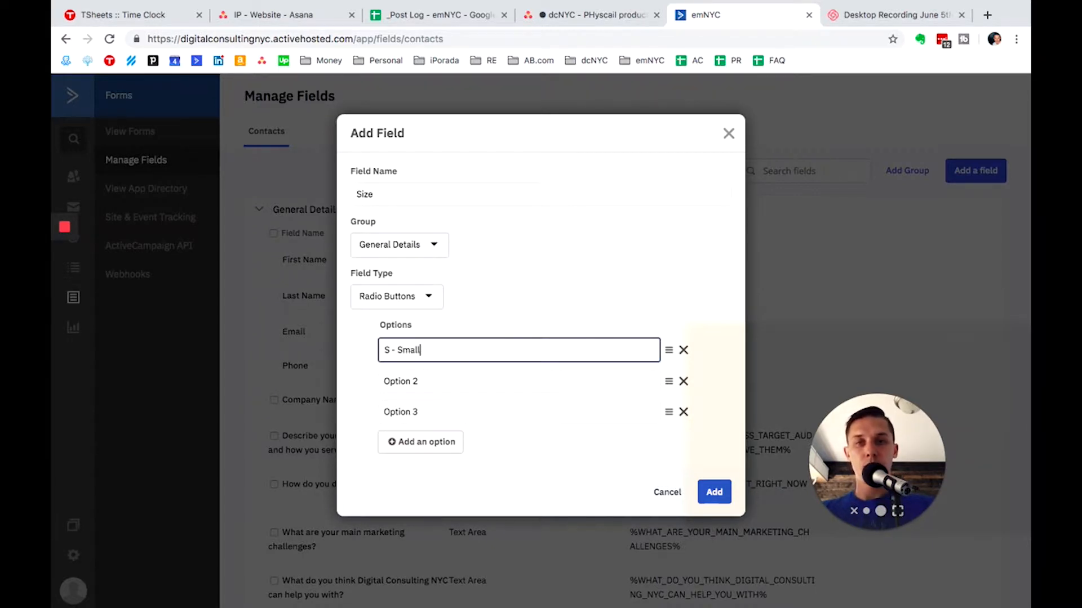
key("Tab")
type("M- ")
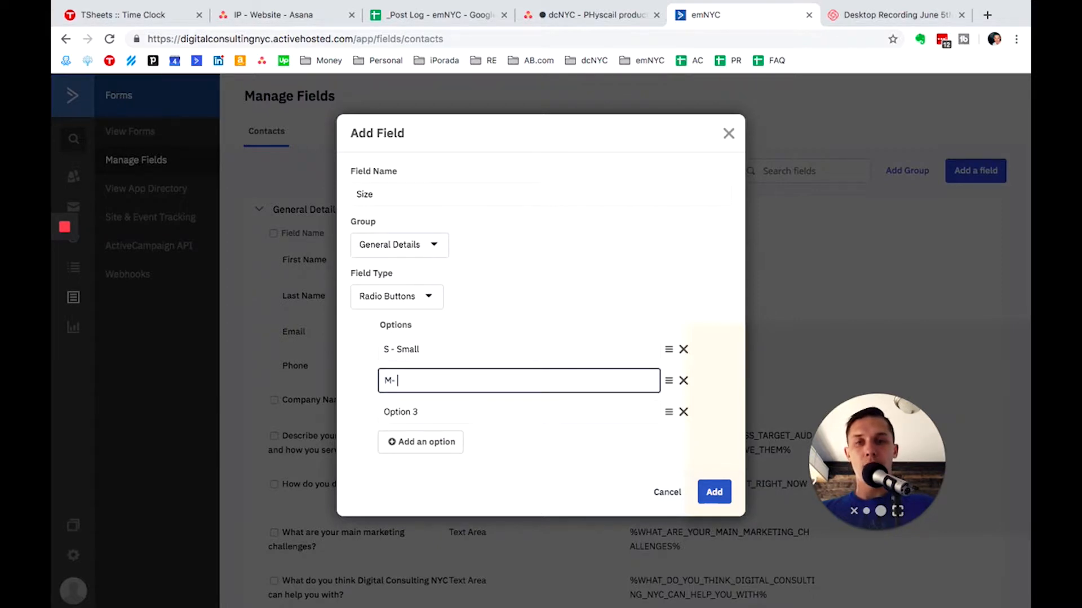
type("Medium")
key("Tab")
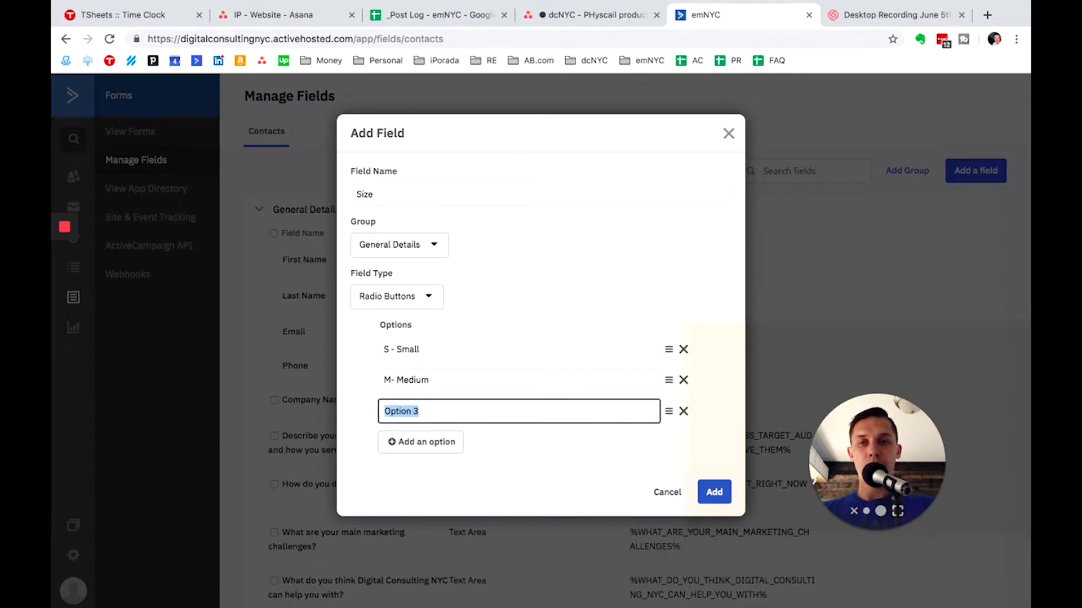
type("L - Large")
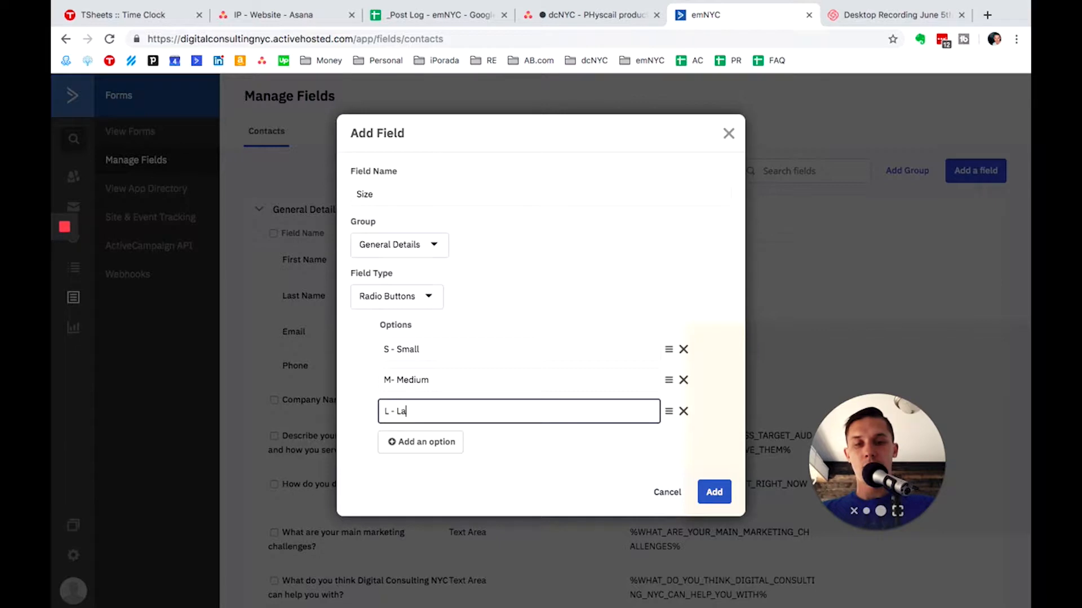
left_click(390, 380)
left_click(434, 412)
key("BackSpace")
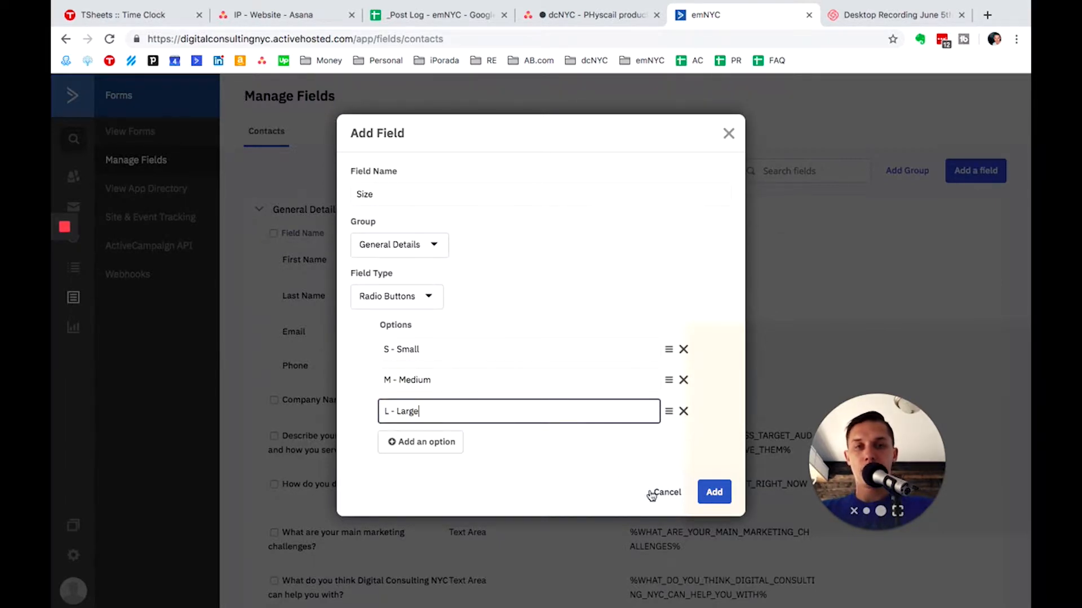
left_click(712, 492)
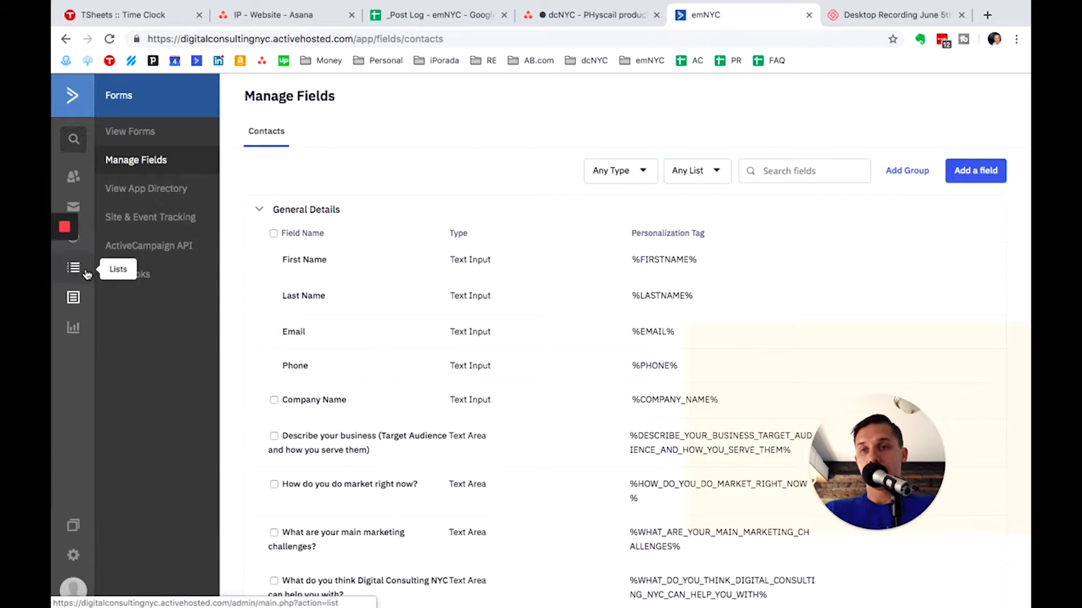
- Open the list of existing forms and reload the page
left_click(85, 300)
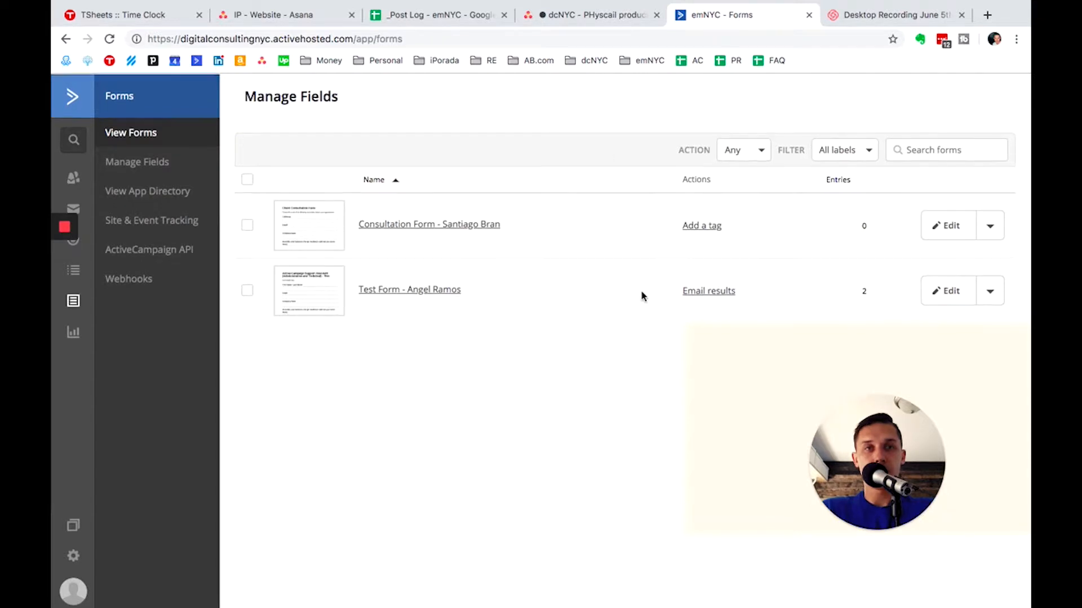
left_click(279, 40)
key("Return")
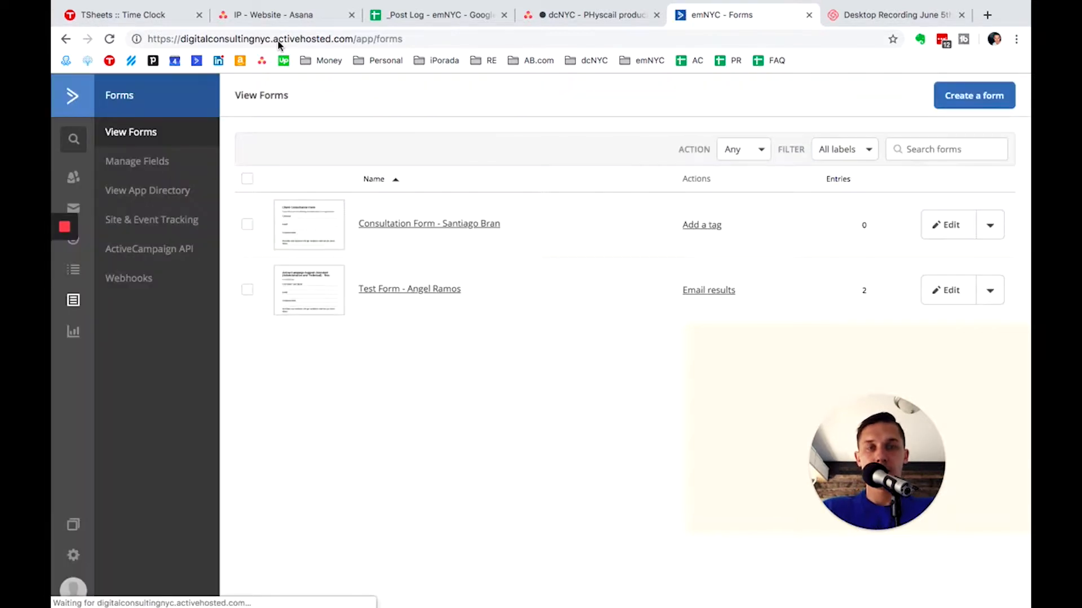
- Create an inline form named "Test form for video" that subscribes contacts to the Test list
left_click(965, 102)
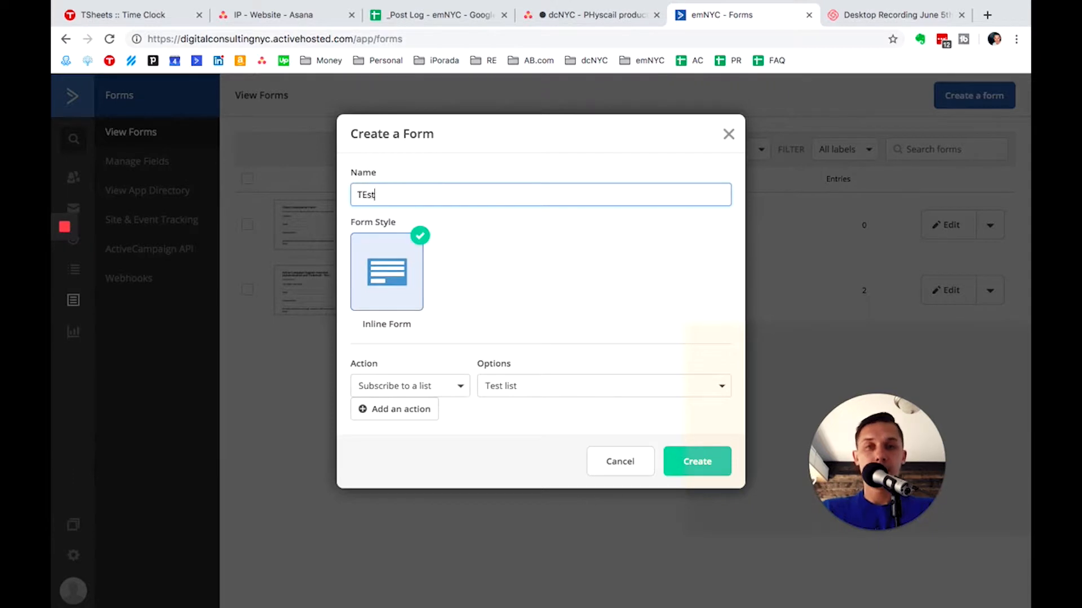
key("super+a")
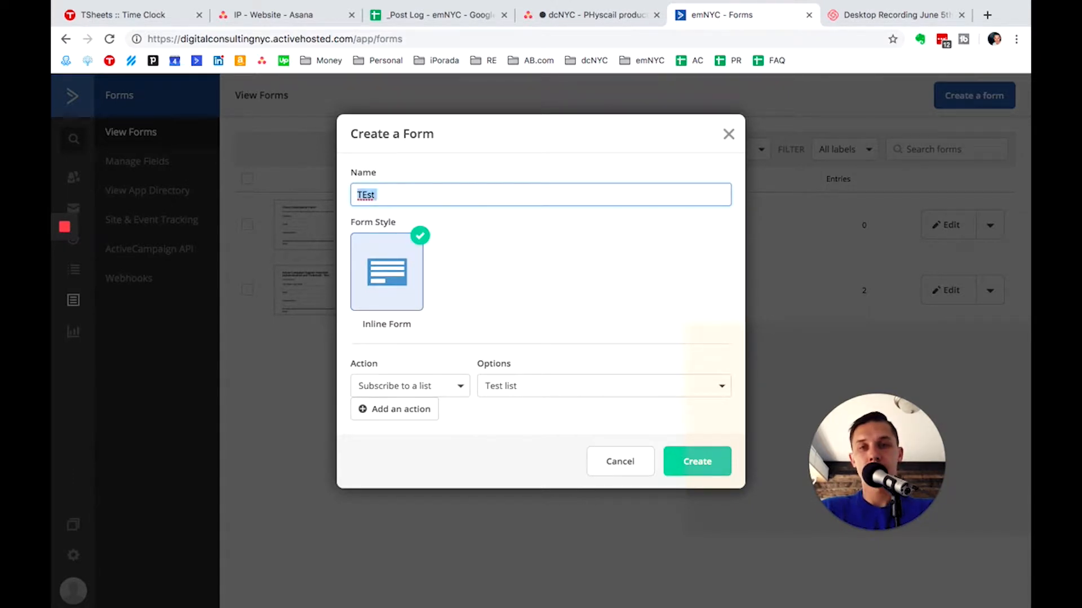
type("Collectin")
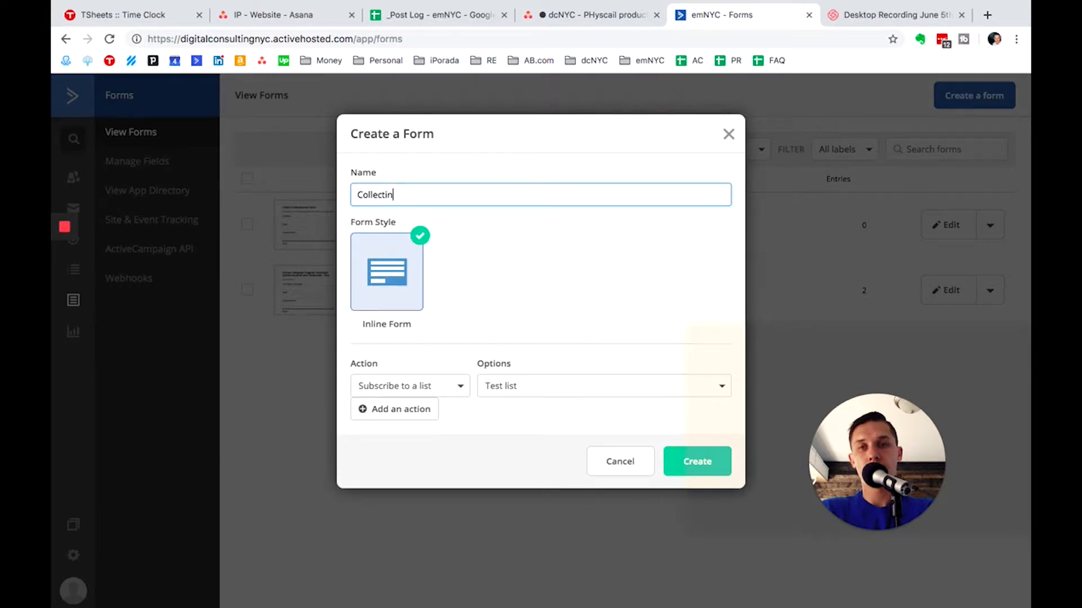
type("g O")
key("super+a")
type("Te")
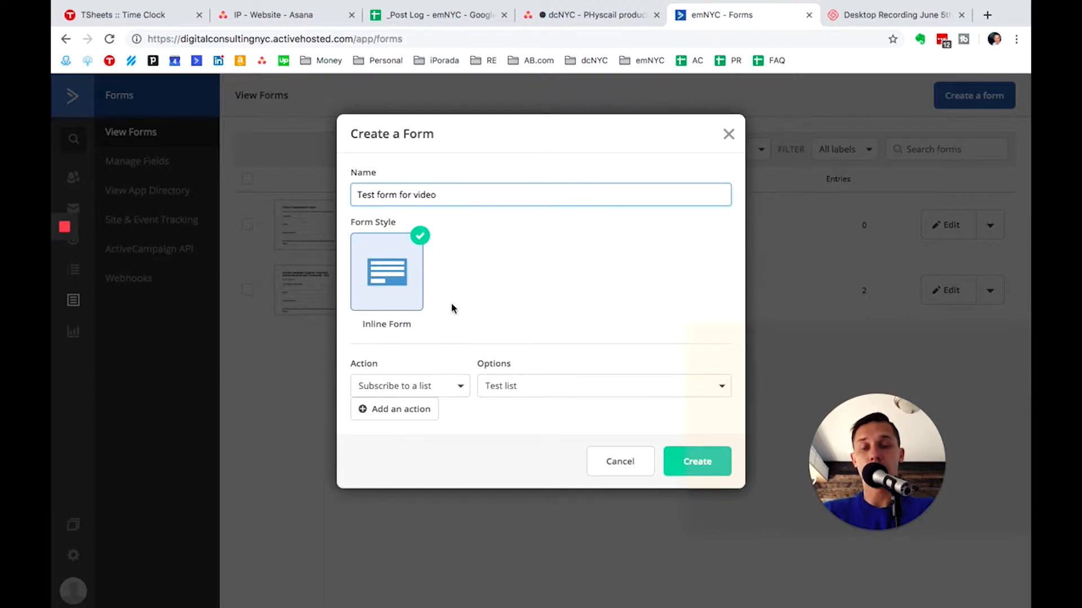
left_click(420, 388)
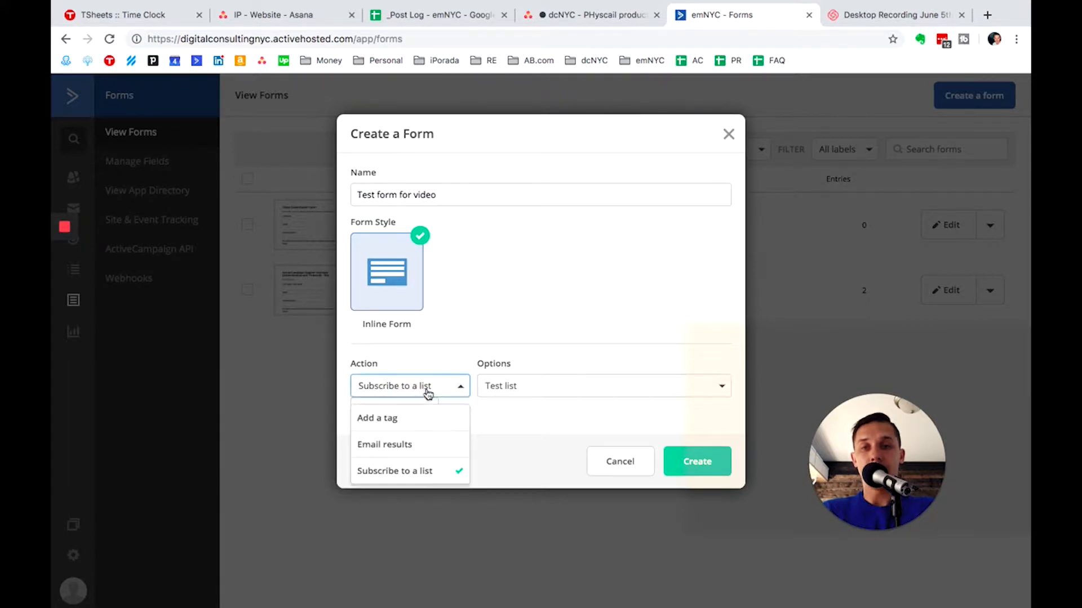
left_click(408, 388)
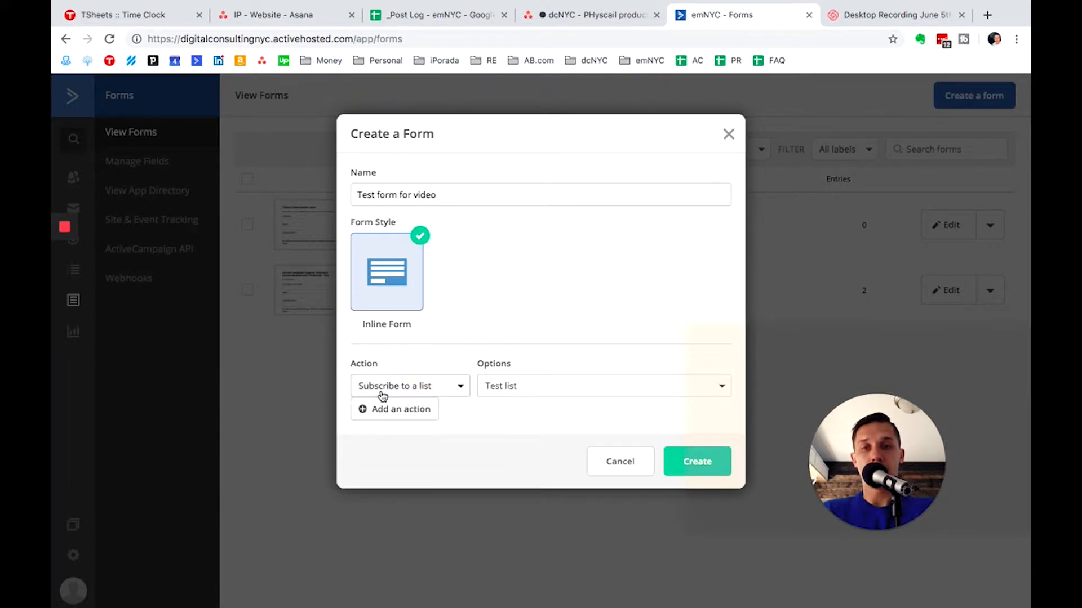
left_click(693, 470)
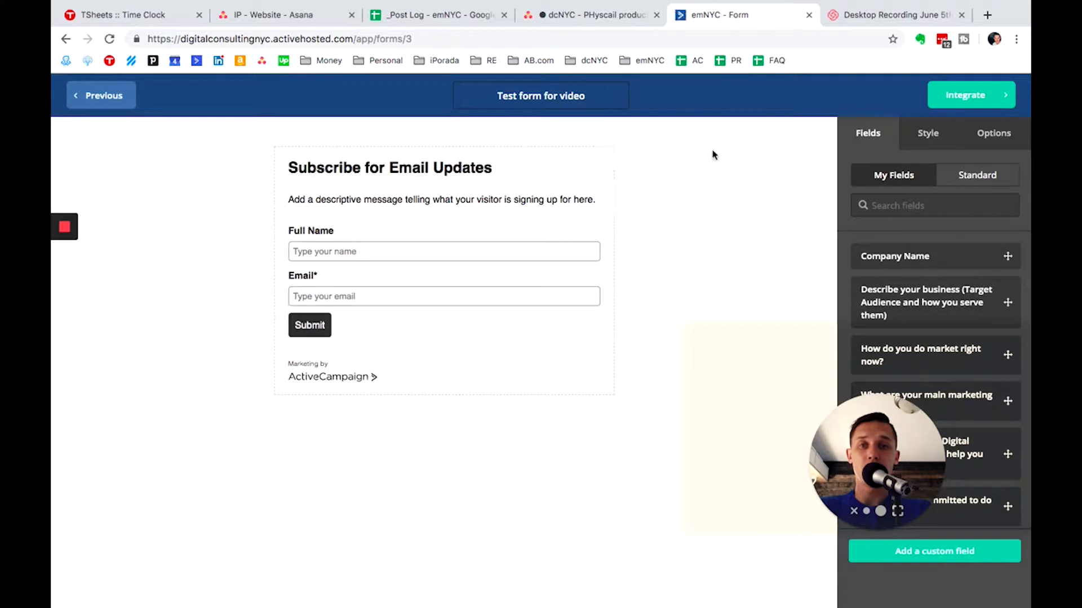
- Change the form's header text to "Please enter the information below to receive the free t-shirt"
left_click(459, 168)
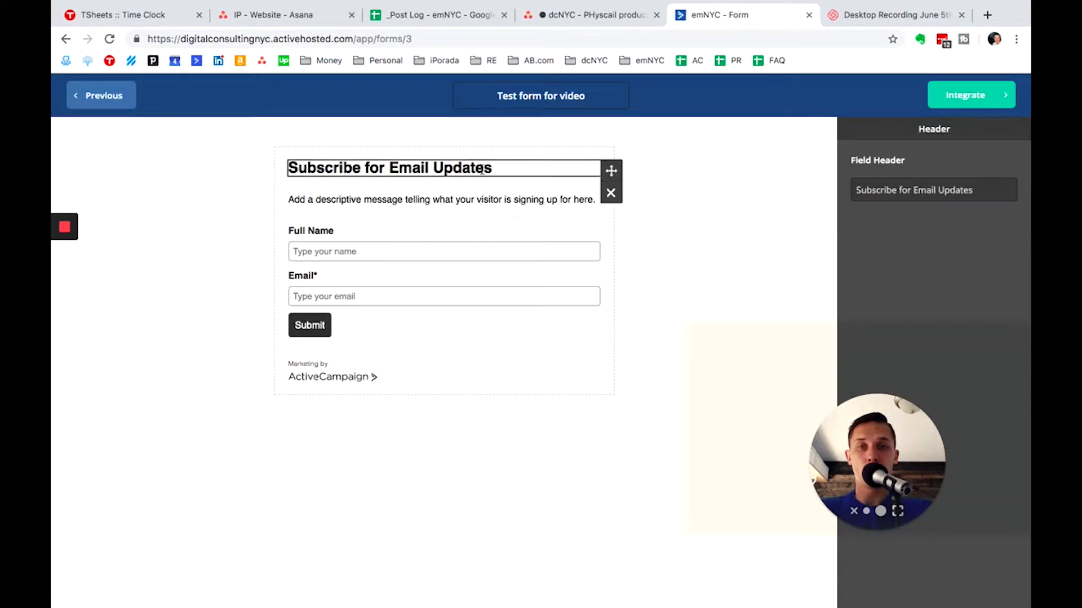
triple_click(927, 184)
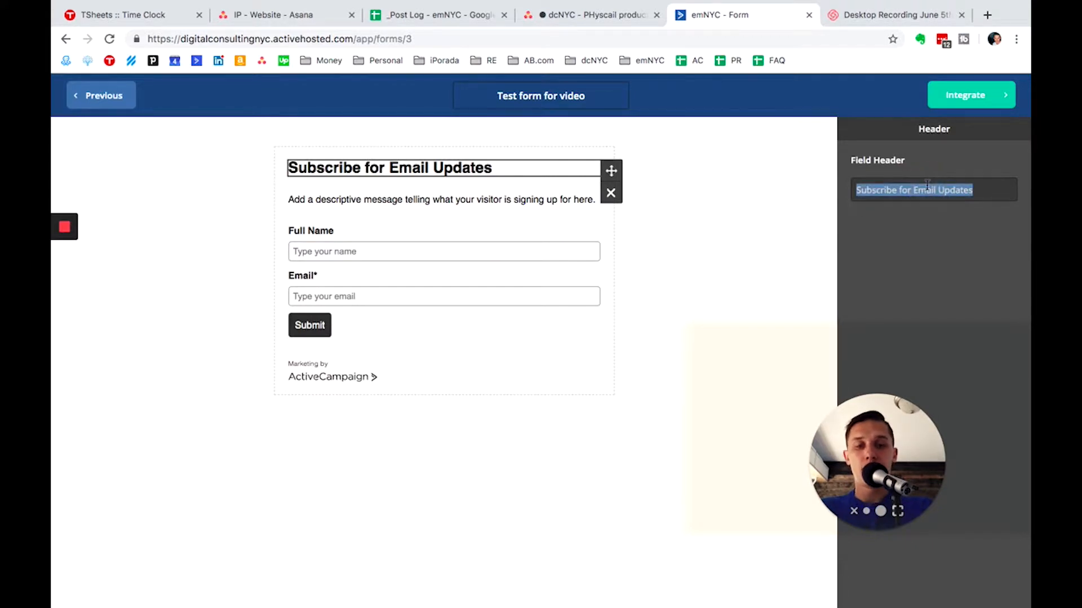
type("Please")
key("super+a")
type("Ple")
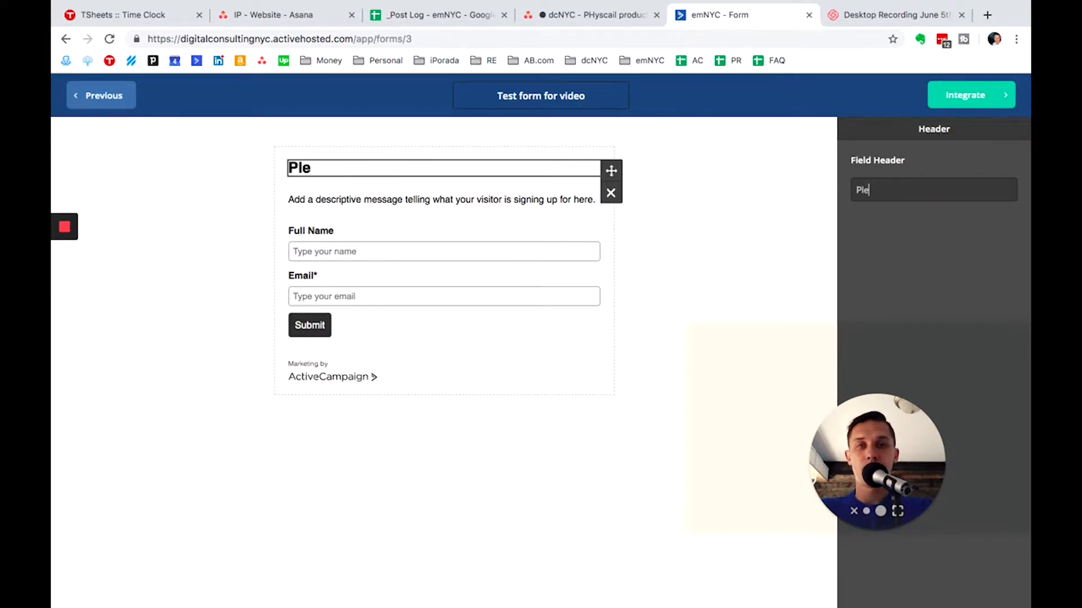
type("ase enter t")
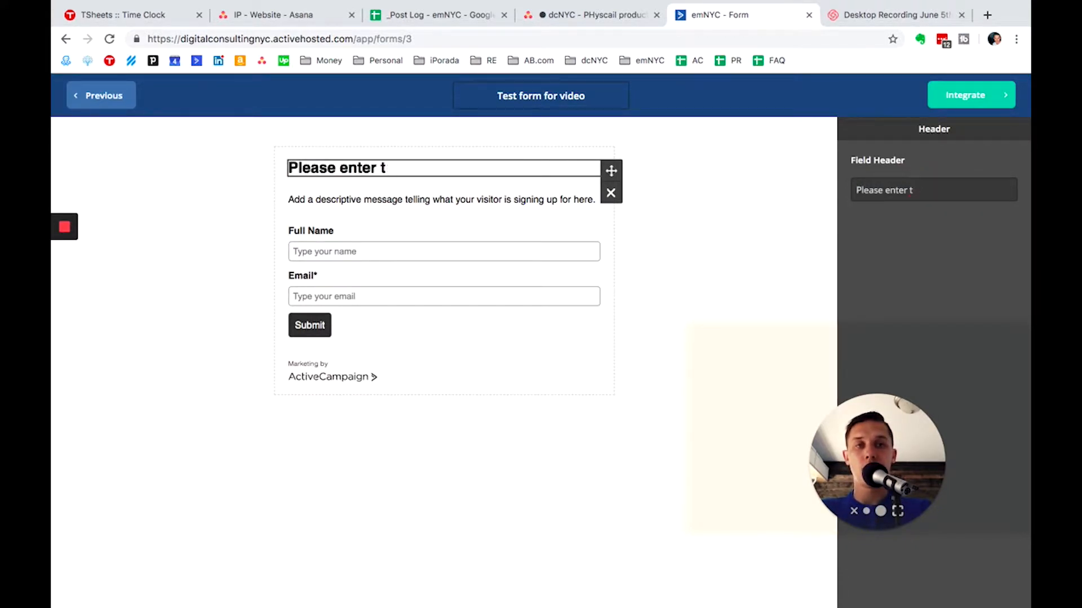
type("he informatio")
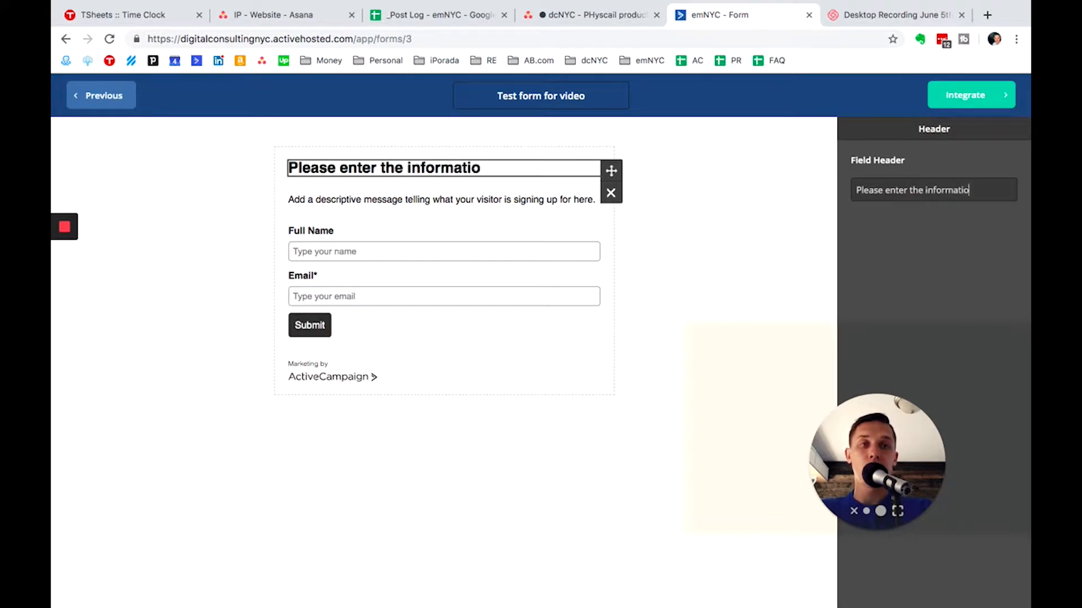
type("n below to re")
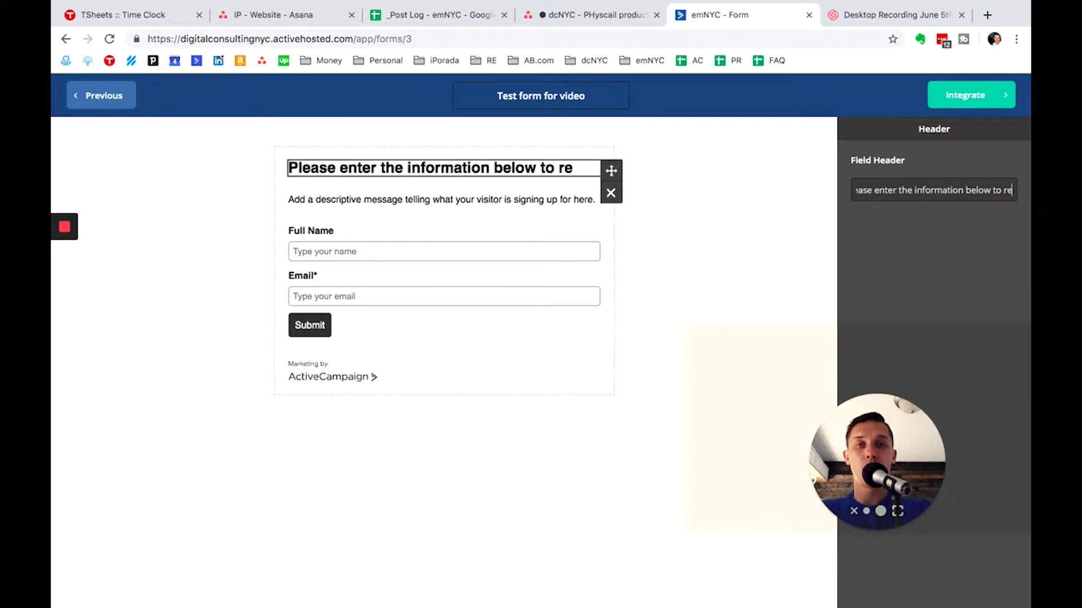
type("ceive a")
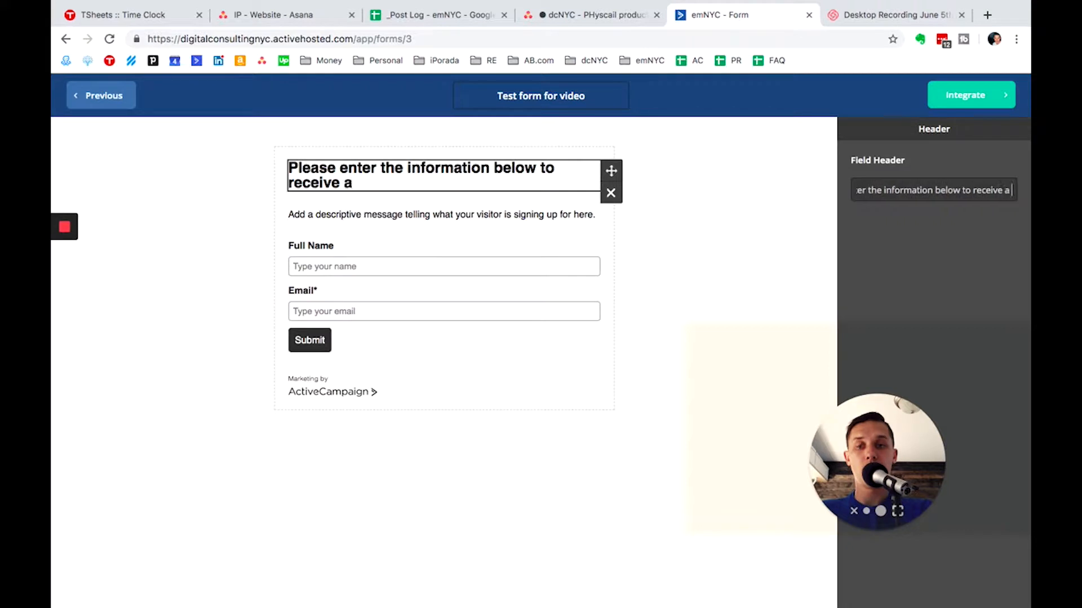
key("BackSpace")
type("the free")
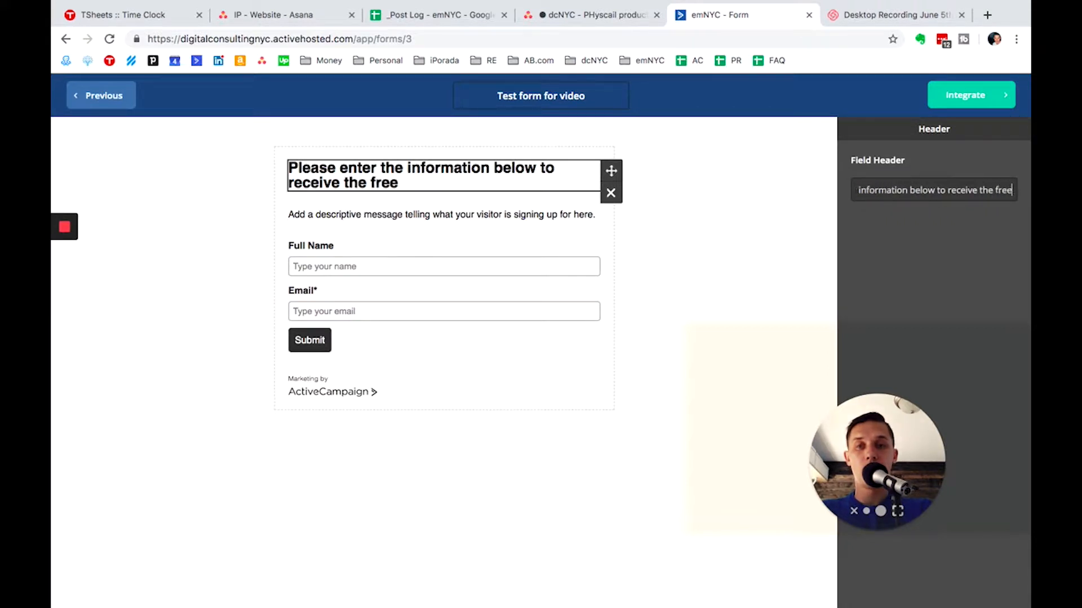
type(" t-shirt")
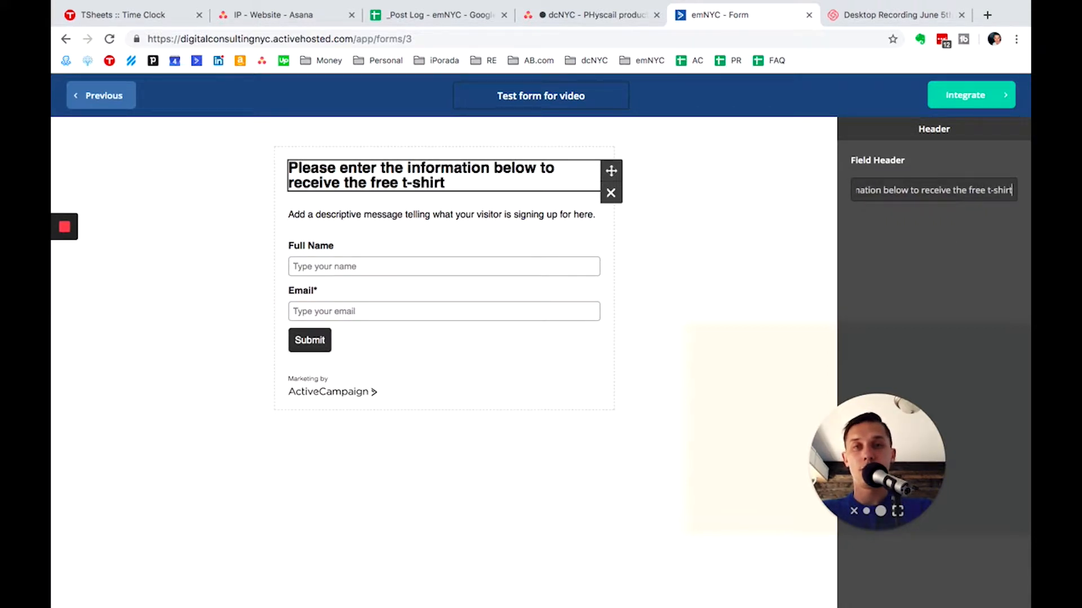
- Remove the descriptive message block beneath the form header
left_click(535, 215)
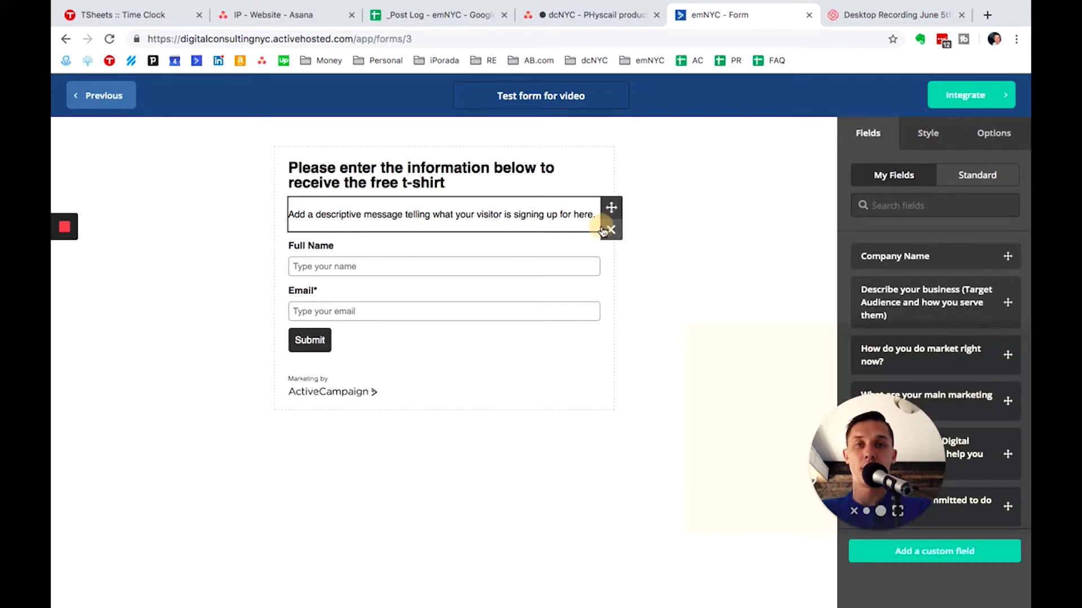
left_click(610, 228)
left_click(694, 219)
- Replace the Full Name field with the standard First Name and Last Name fields above Email
left_click(466, 225)
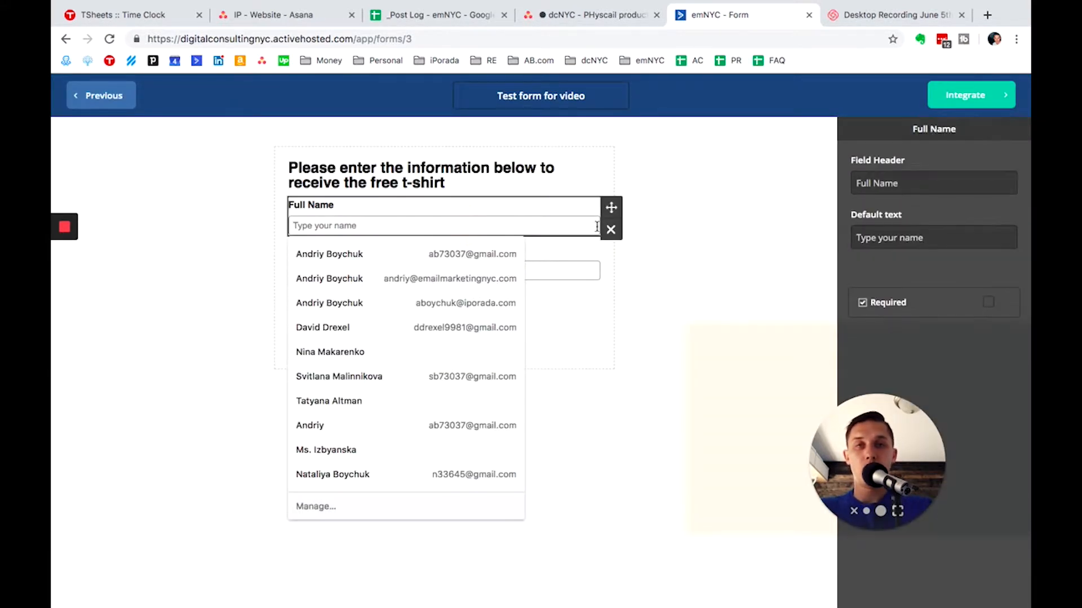
left_click(730, 236)
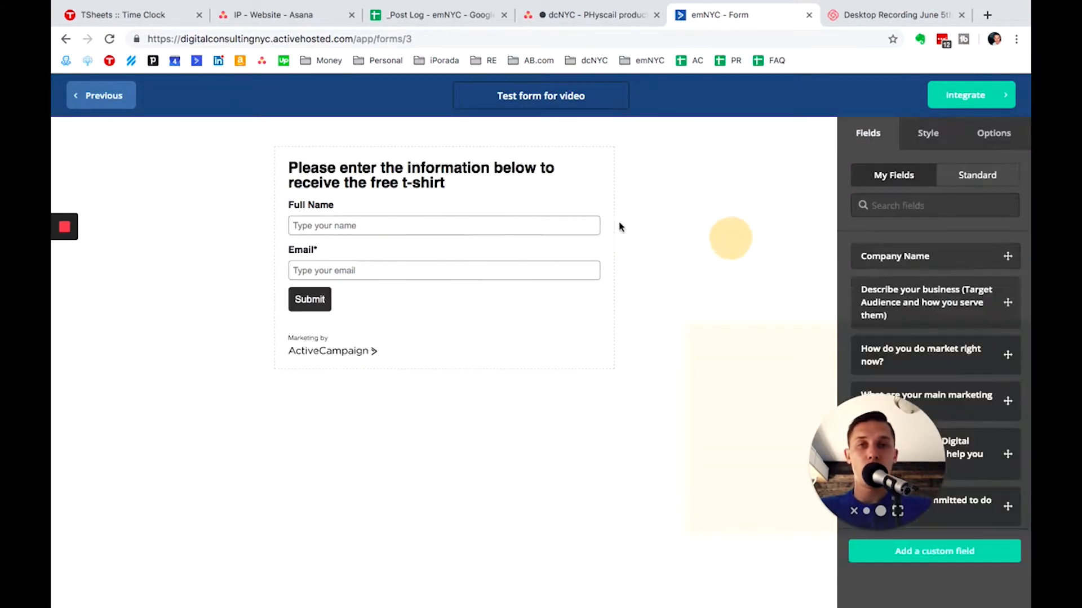
left_click(980, 179)
left_click_drag(912, 261, 551, 237)
left_click_drag(884, 289, 560, 279)
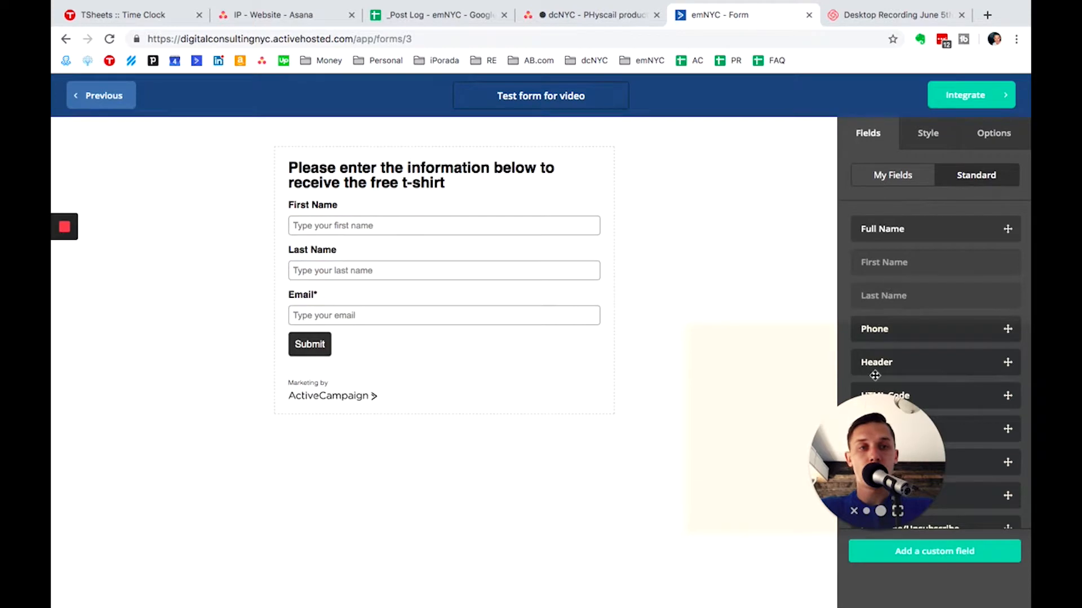
- Add the custom fields Address, Sex and Size to the form, in that order, between Email and the Submit button
left_click_drag(883, 433, 710, 438)
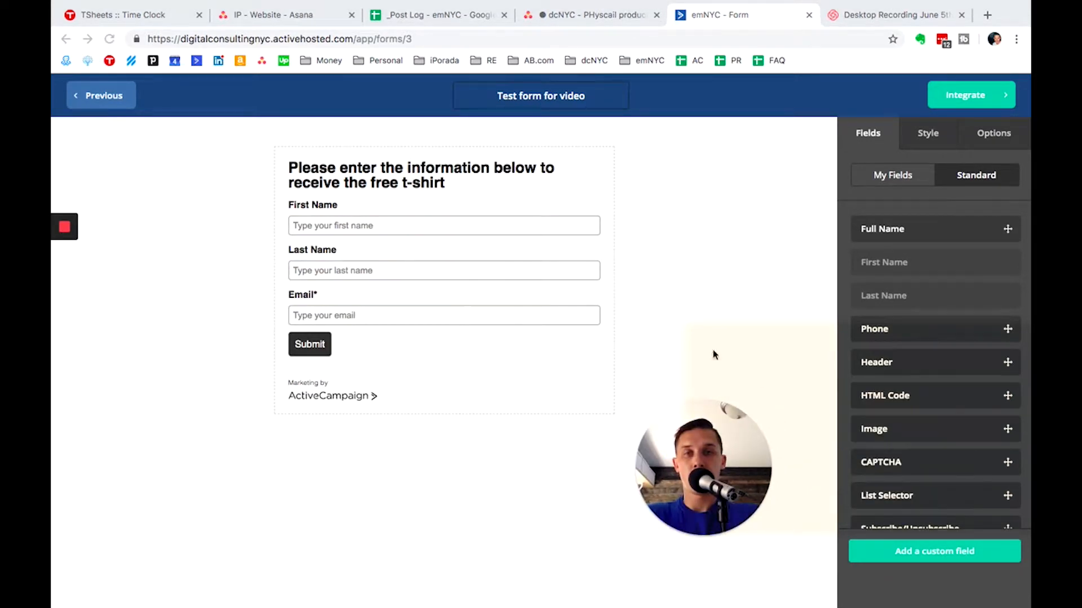
scroll(870, 380, "down", 2)
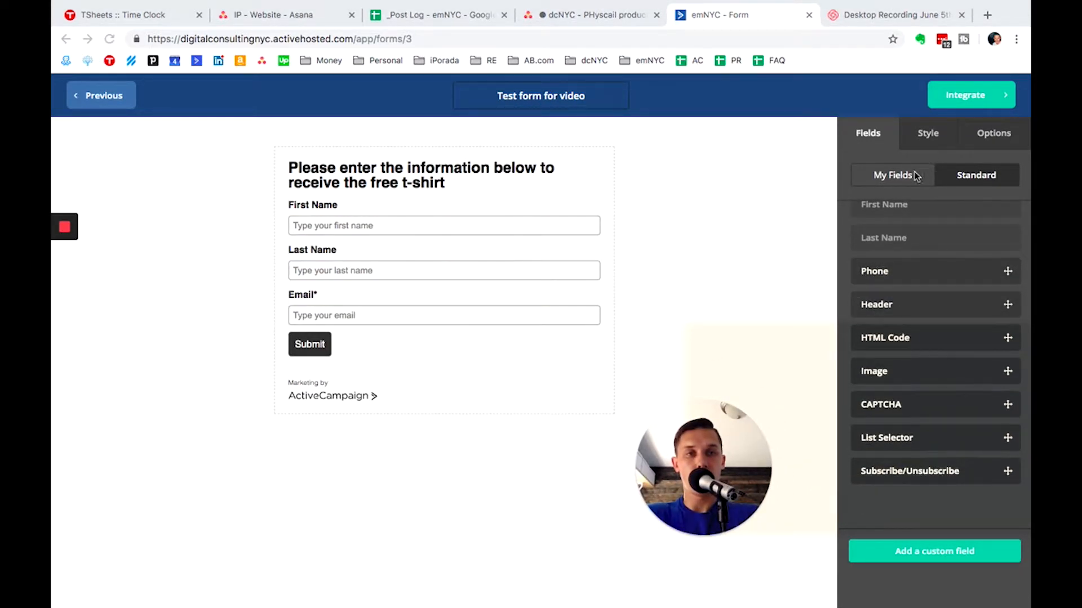
left_click(868, 176)
scroll(904, 363, "down", 3)
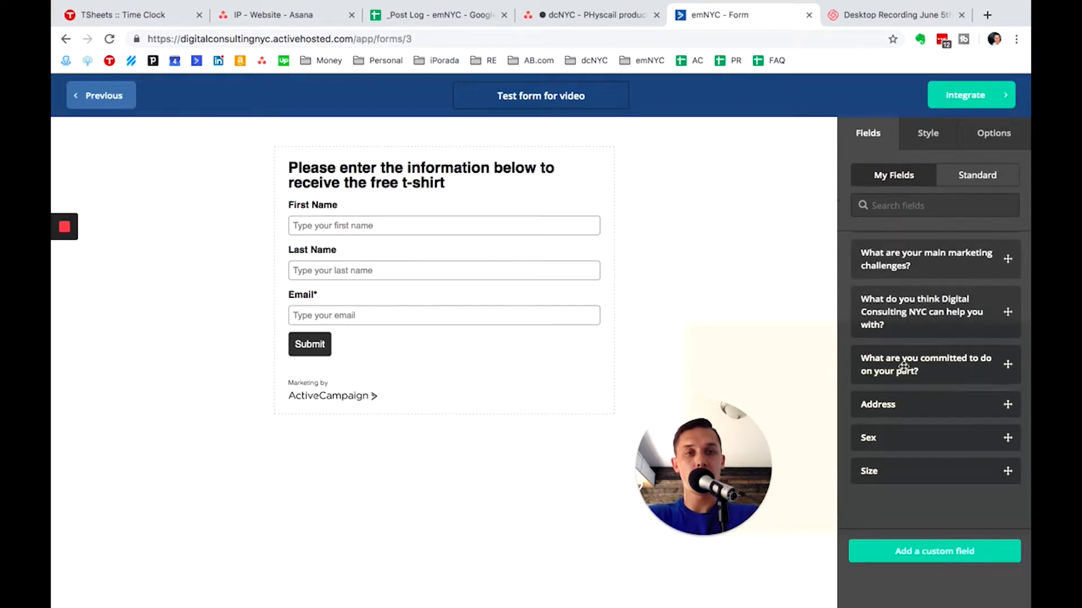
left_click_drag(900, 405, 441, 319)
left_click_drag(872, 441, 429, 364)
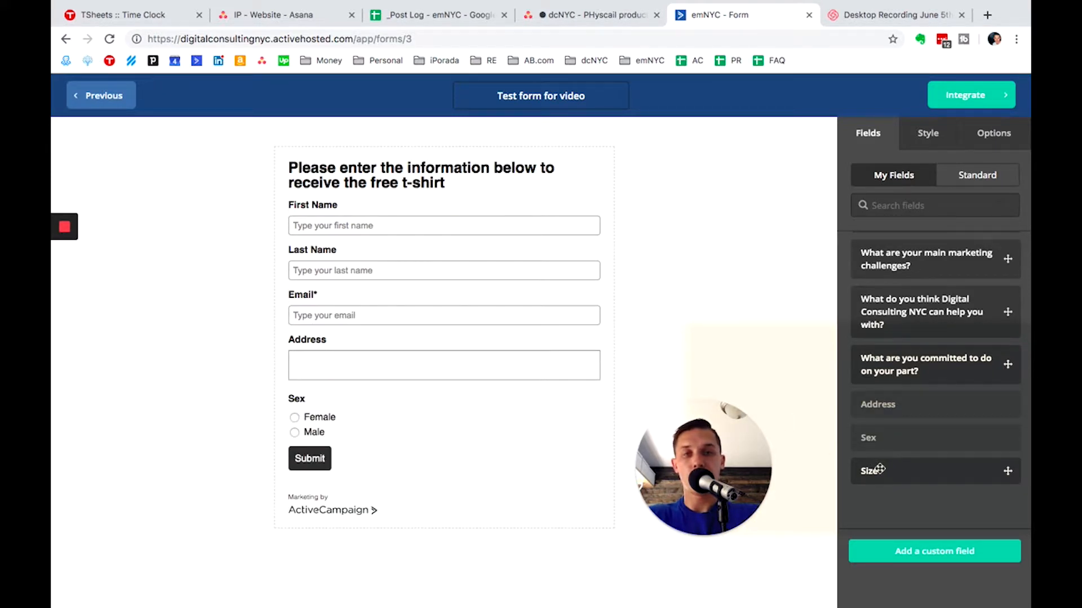
left_click_drag(875, 471, 477, 427)
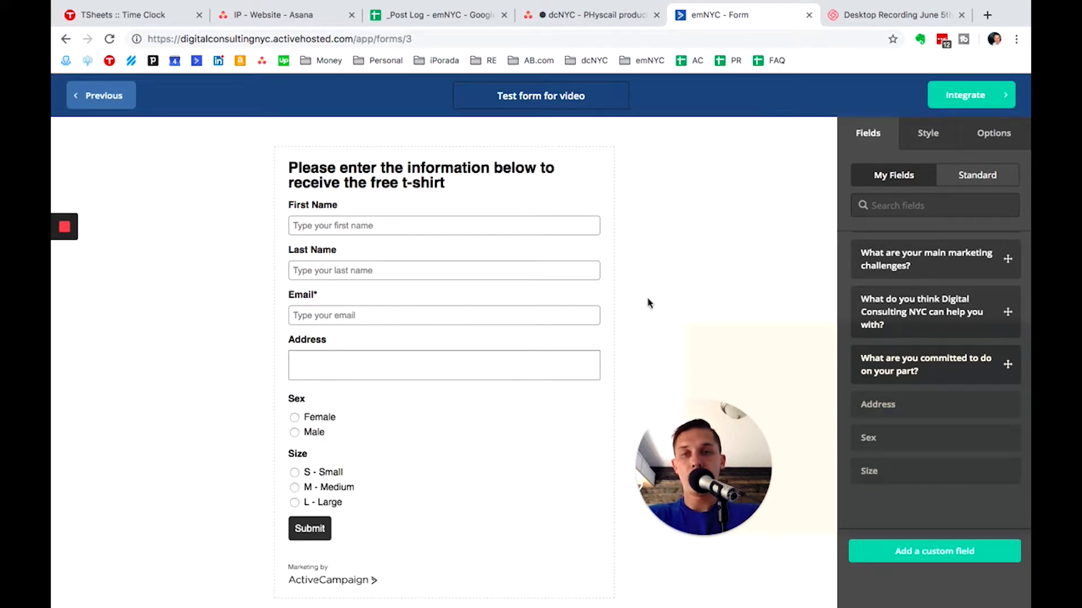
- Make the First Name and Last Name fields required
left_click(546, 209)
left_click(989, 252)
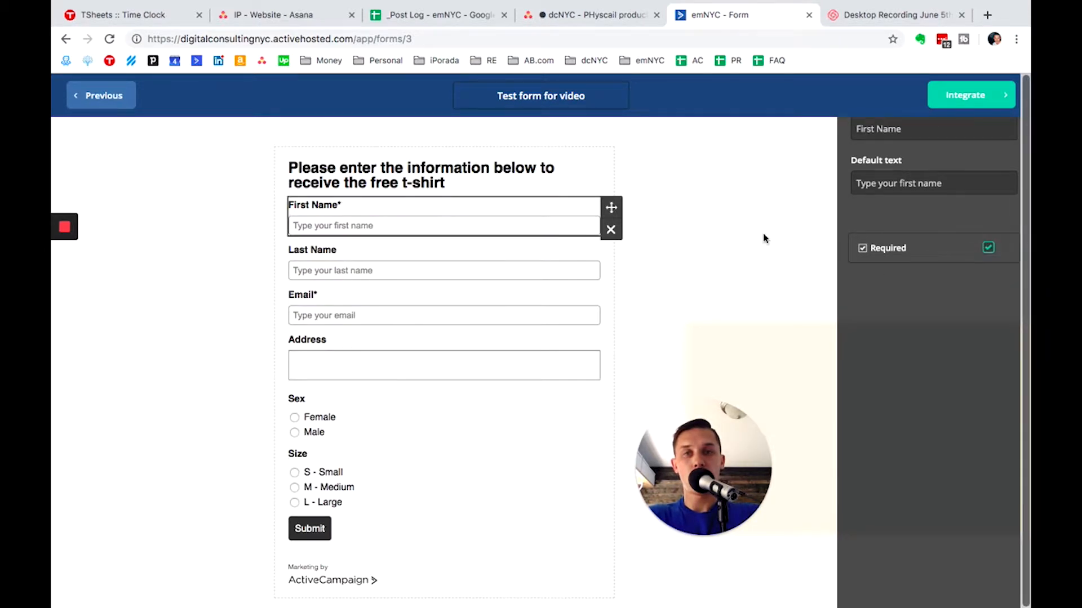
left_click(436, 267)
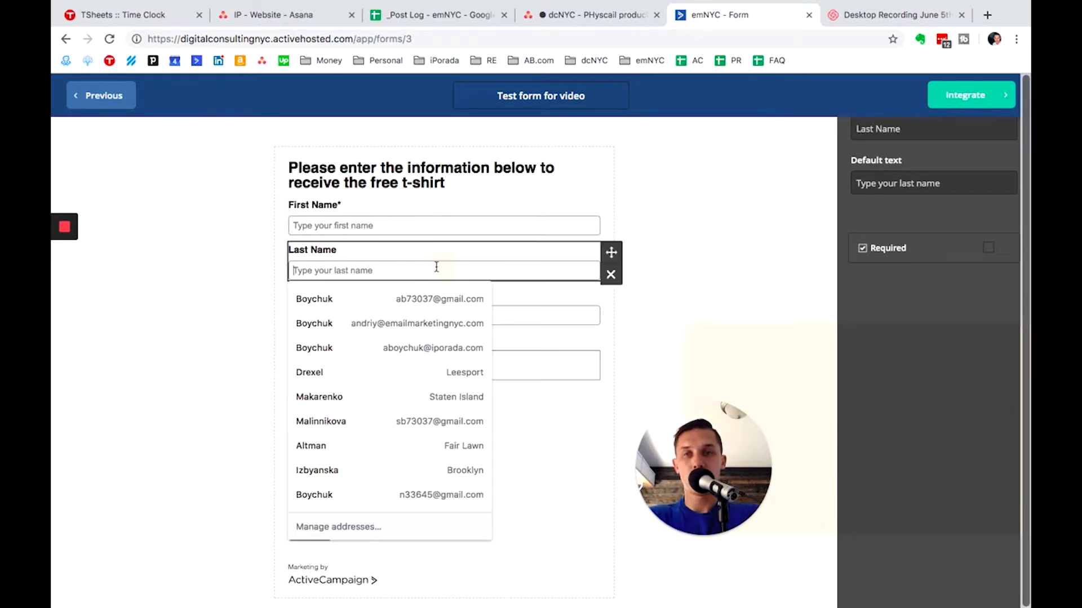
left_click(992, 252)
left_click(541, 308)
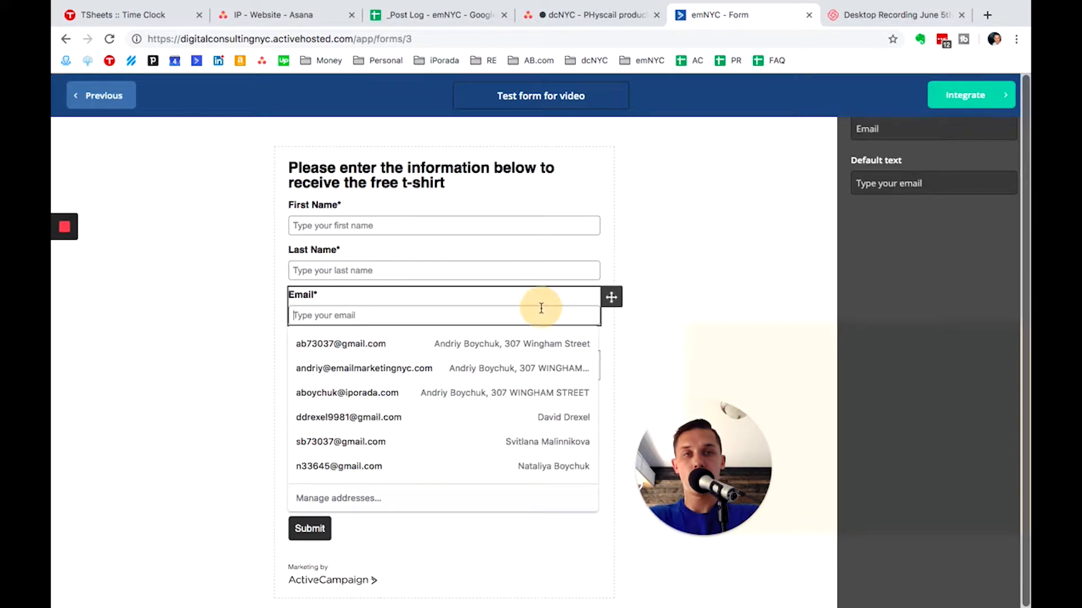
left_click(732, 265)
- Make the Address, Sex and Size fields required
left_click(476, 344)
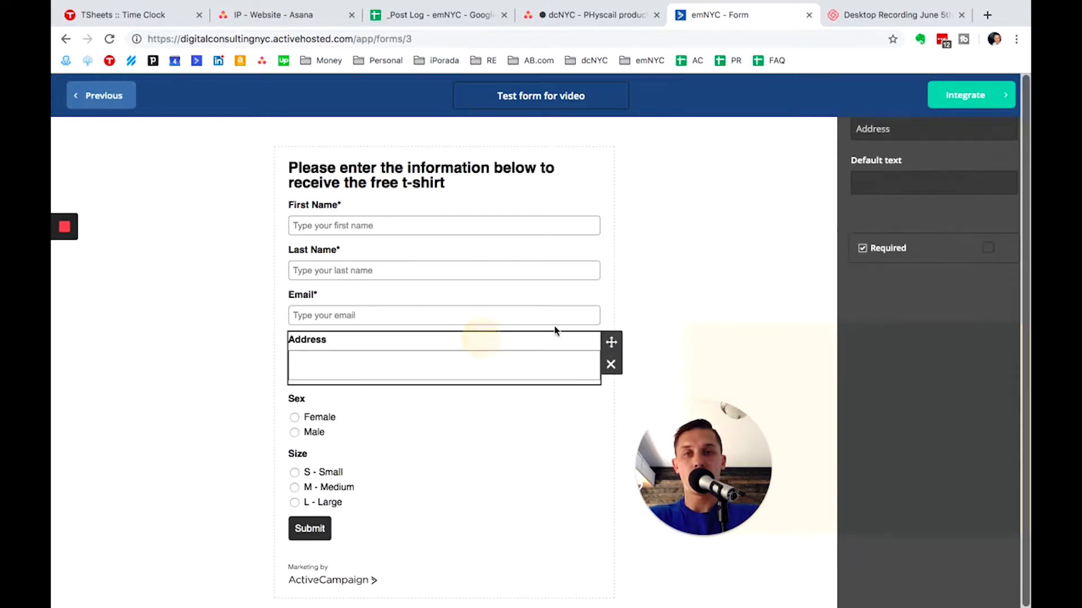
left_click(988, 249)
left_click(494, 408)
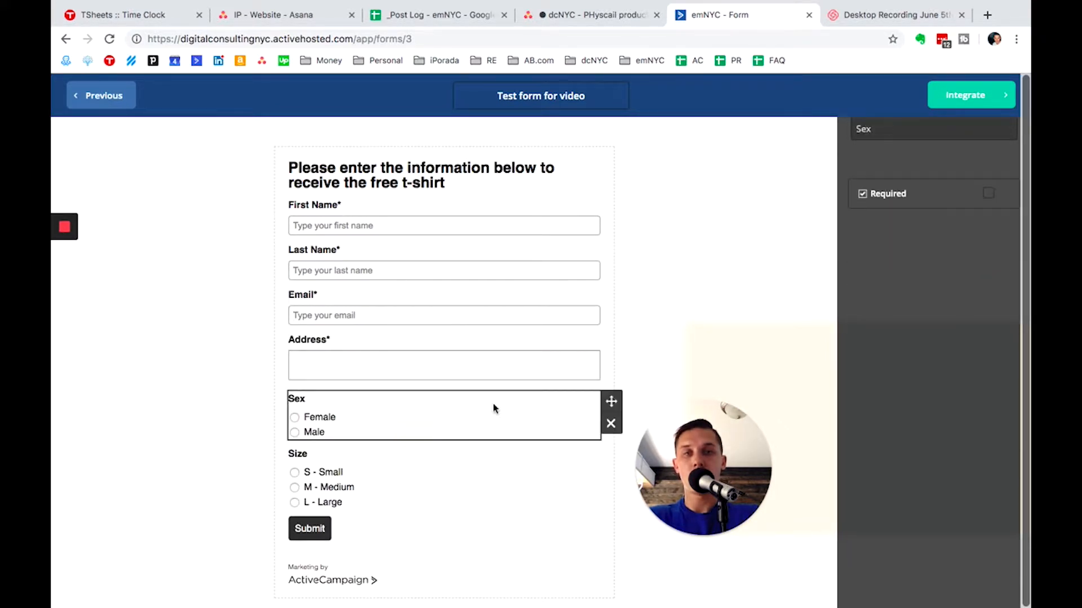
left_click(988, 193)
left_click(452, 499)
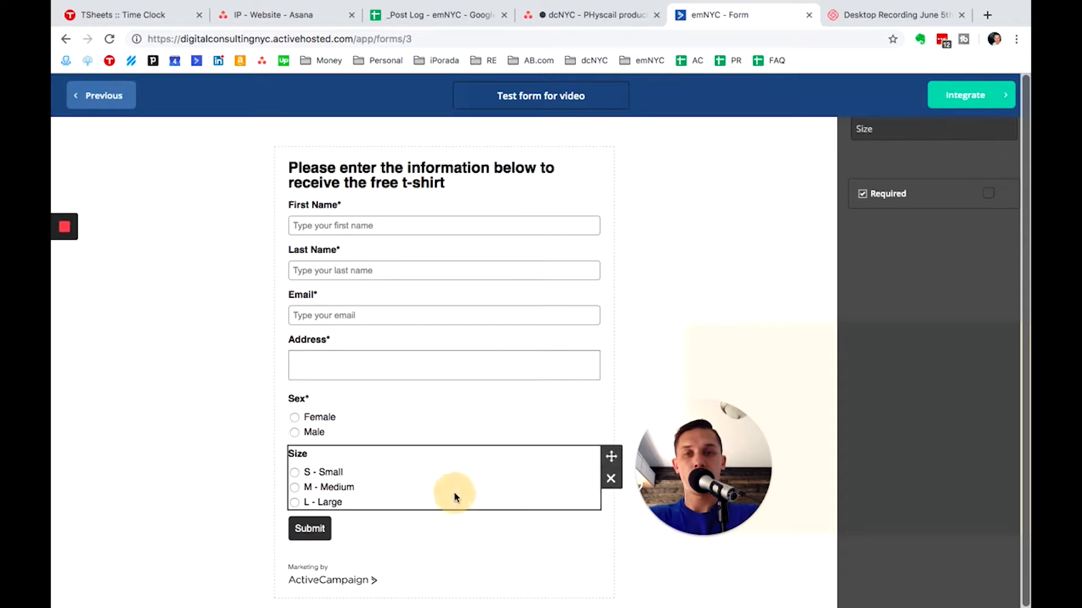
left_click(988, 194)
left_click(674, 253)
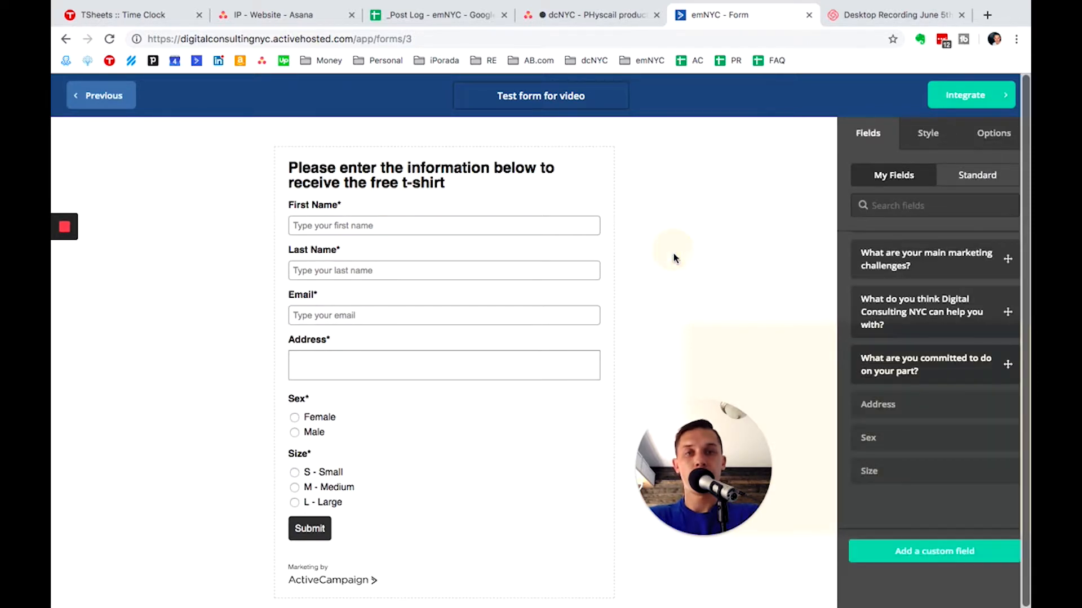
- Turn off the AC Branding in the form's style settings
scroll(446, 305, "down", 1)
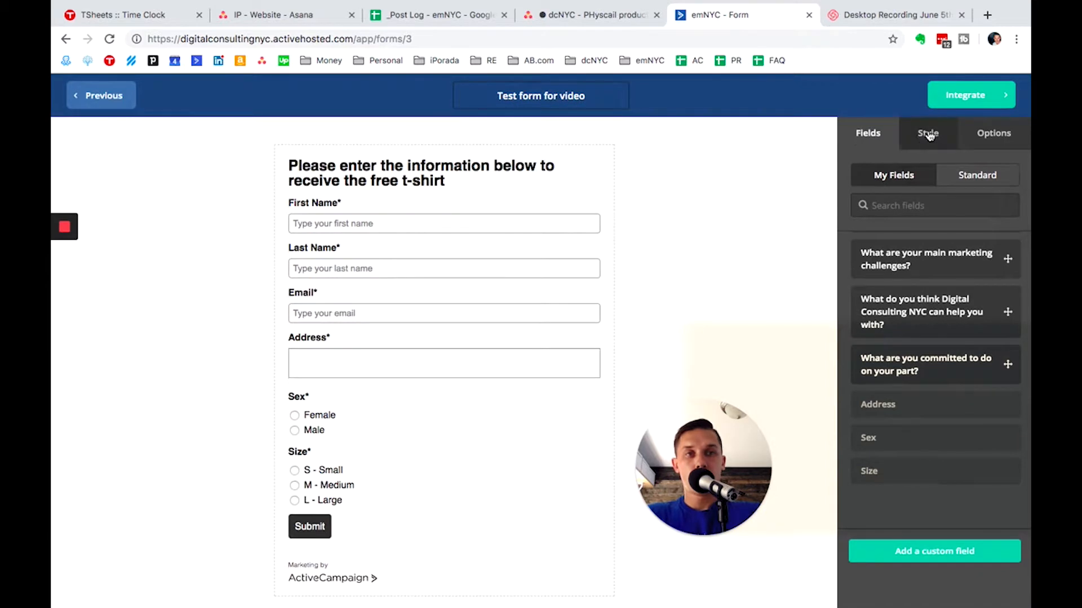
left_click(928, 136)
scroll(896, 362, "down", 8)
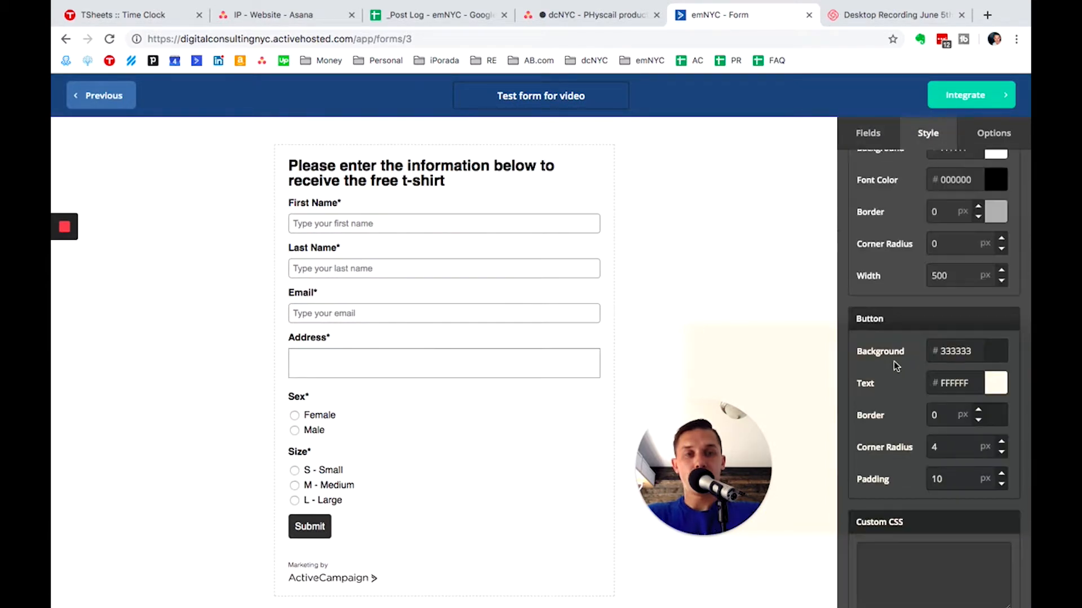
left_click(986, 499)
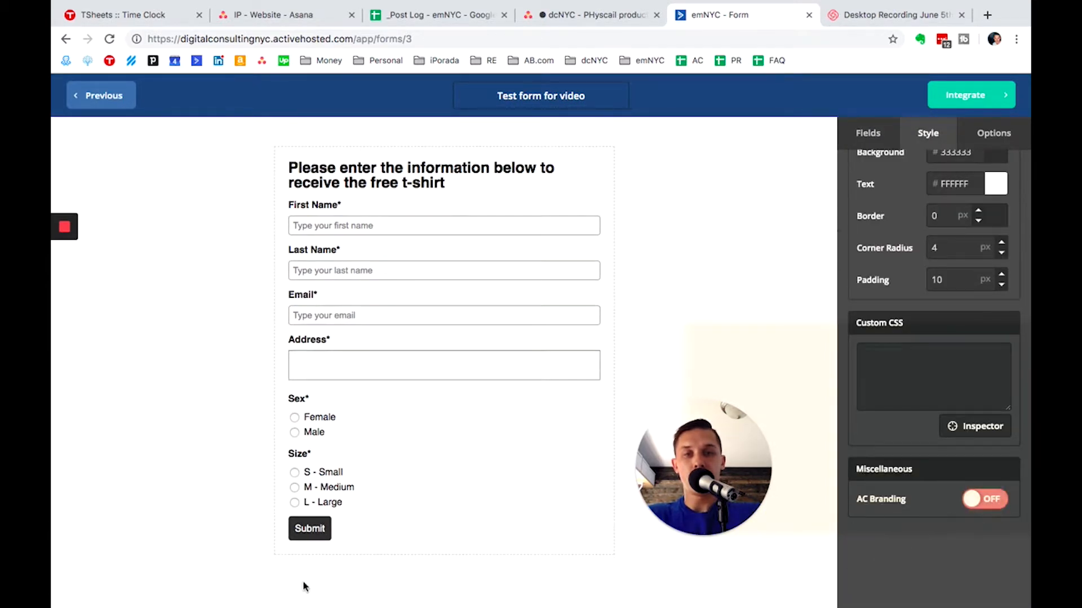
- Turn the AC Branding on and back off to compare the form with and without it
left_click(986, 499)
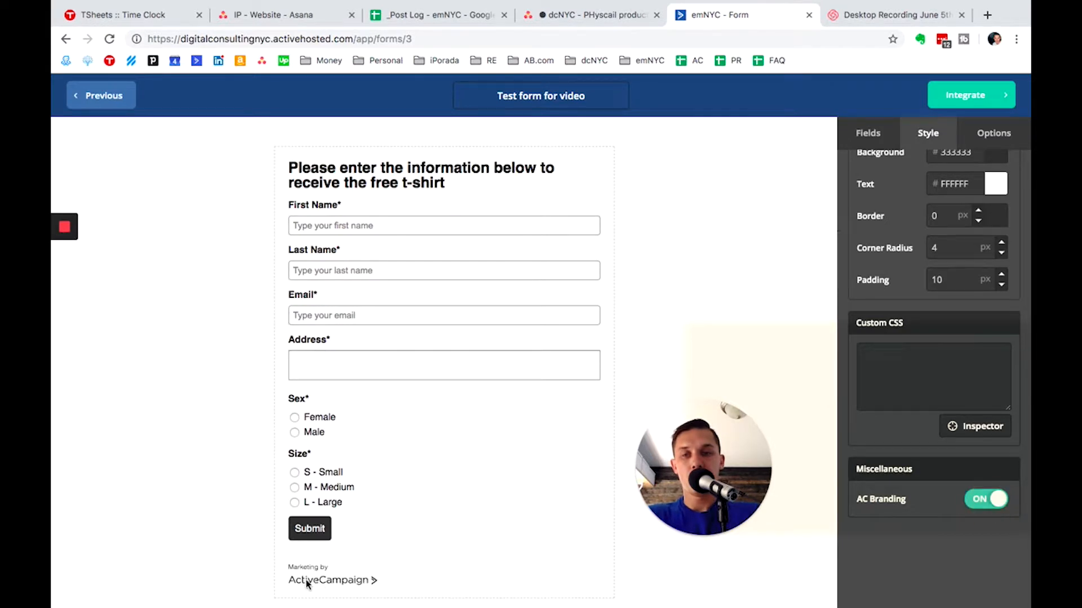
left_click(1001, 508)
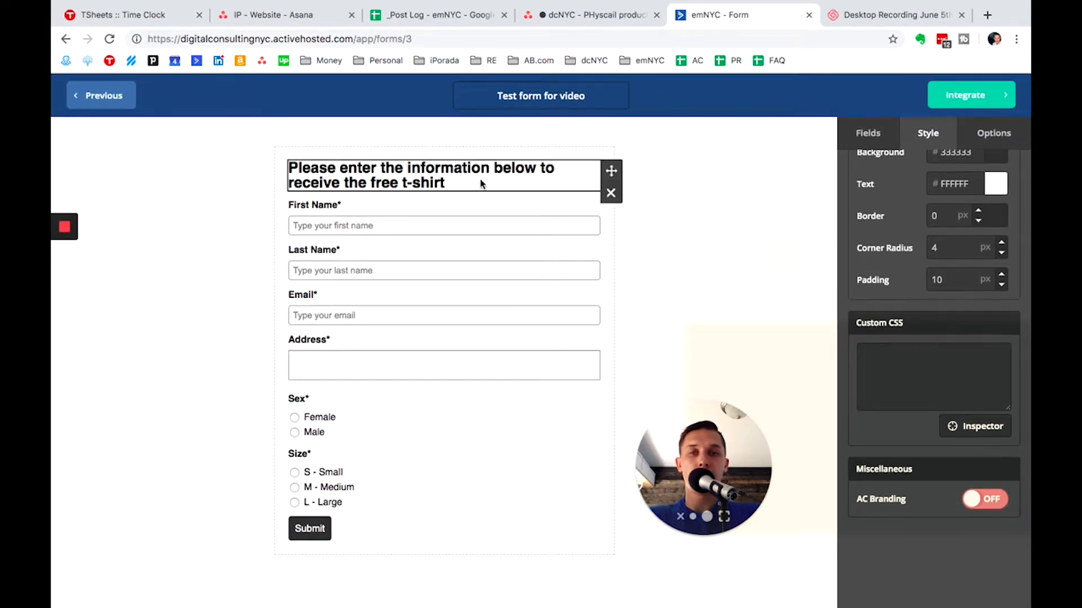
- Set the First Name field's default text to "xxxxx"
left_click(451, 223)
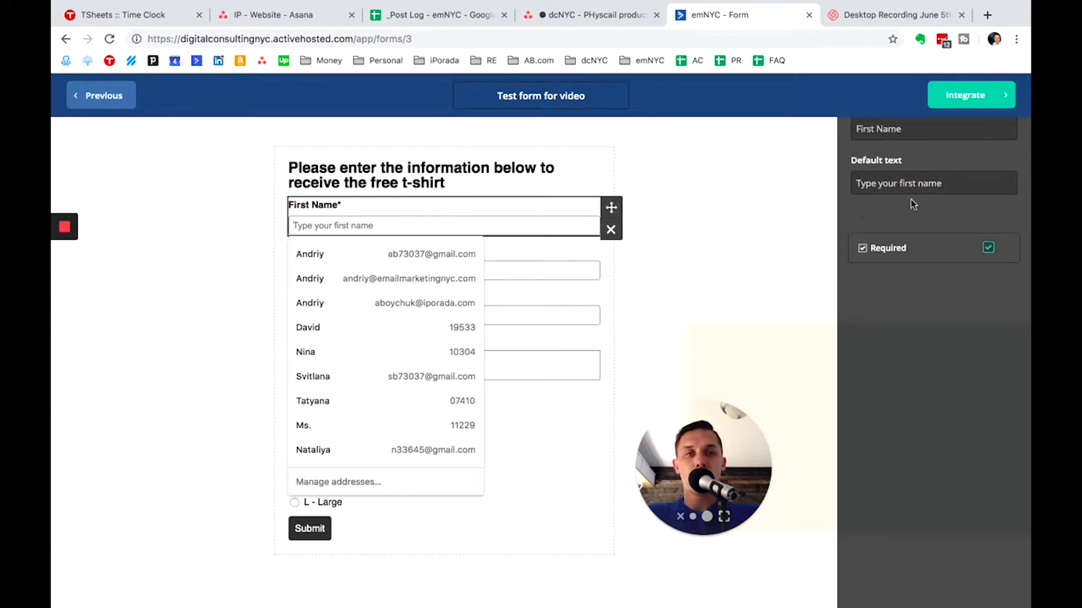
left_click(976, 193)
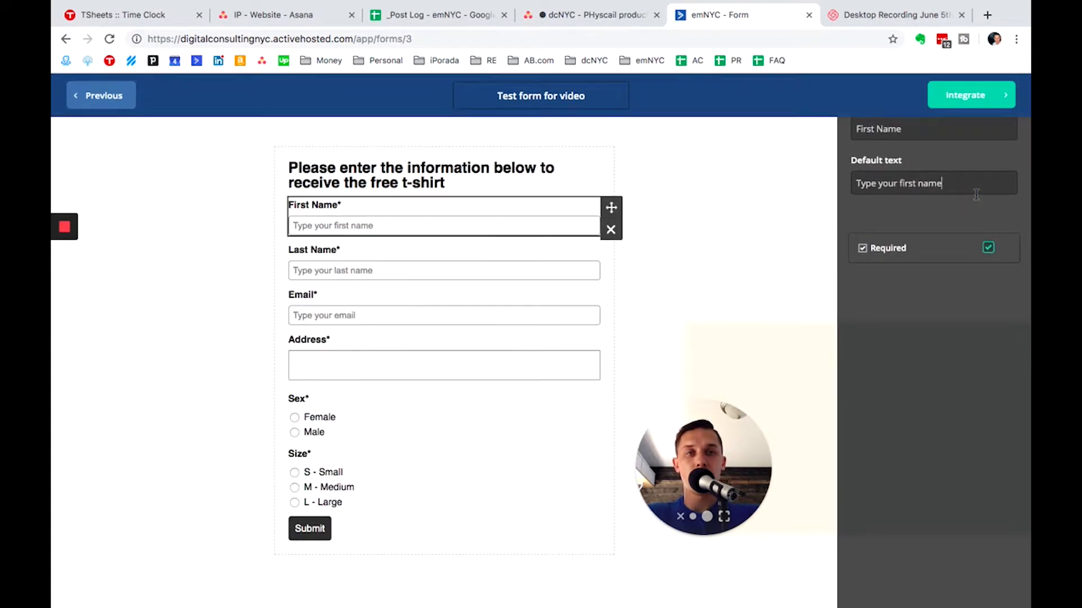
key("super+a")
type("xxxxx")
left_click(382, 218)
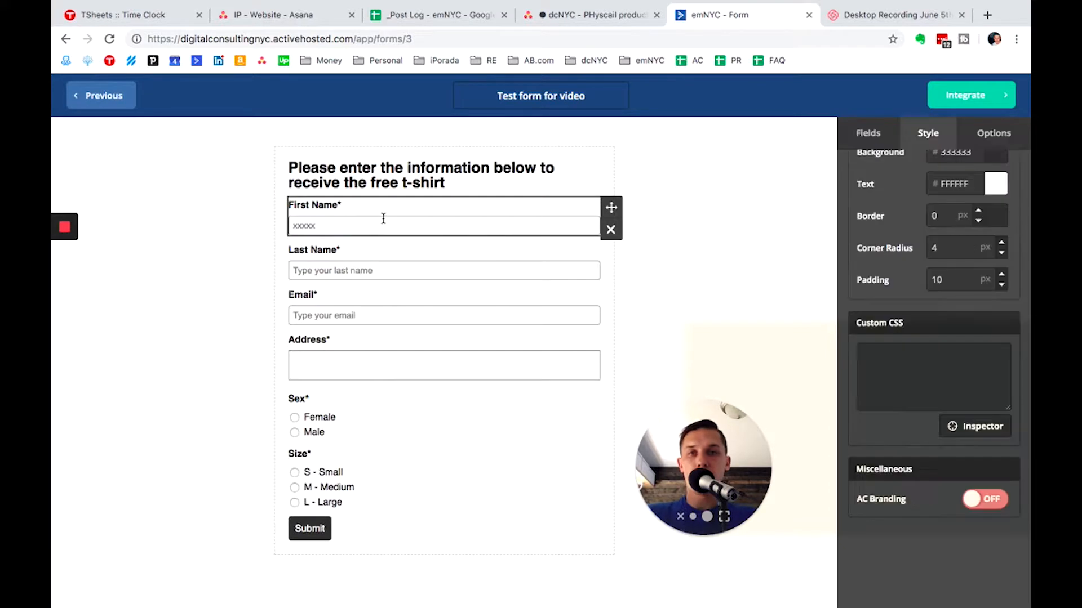
- Clear the default text of the First Name, Last Name and Email fields
left_click(384, 218)
double_click(912, 190)
key("BackSpace")
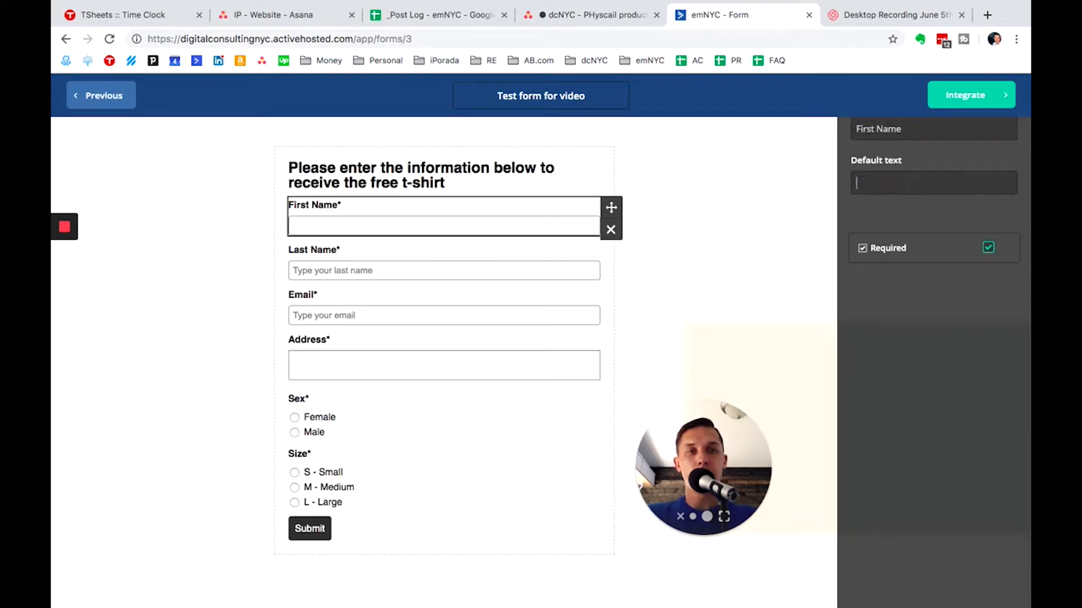
left_click(540, 269)
triple_click(949, 184)
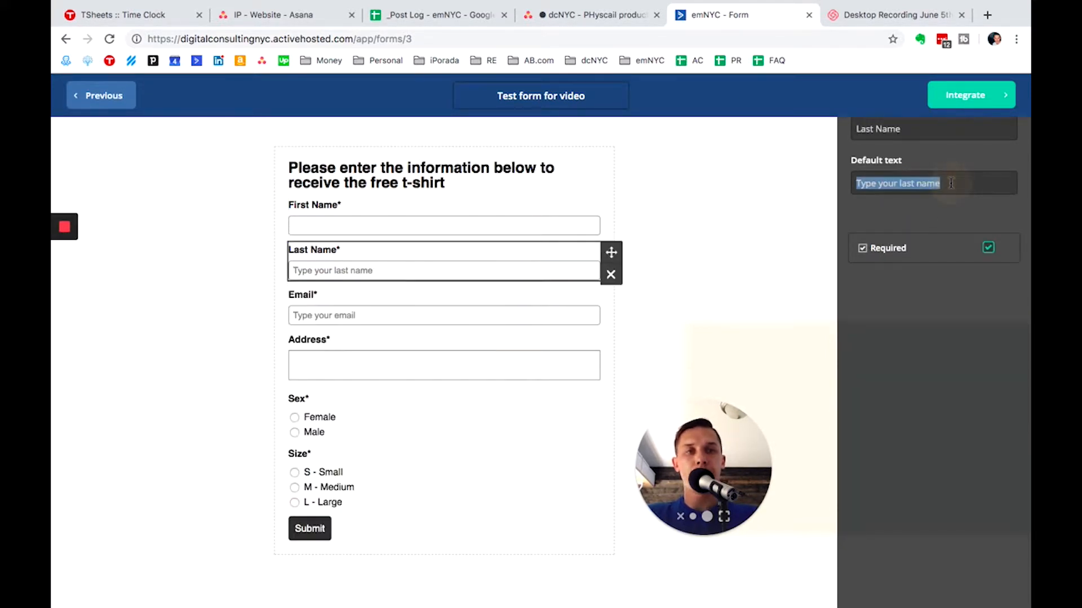
key("BackSpace")
left_click(490, 313)
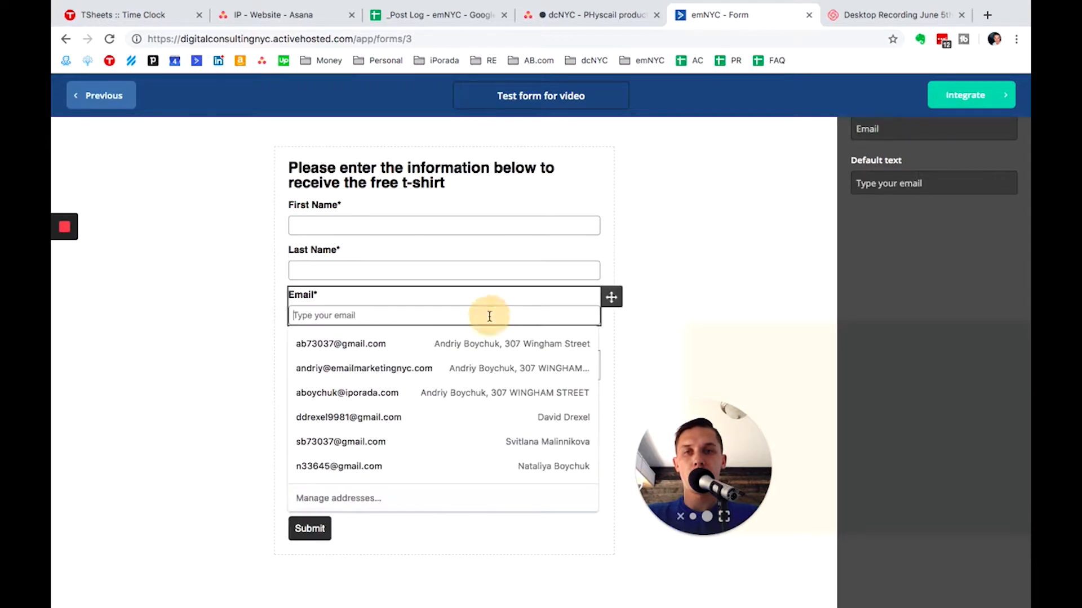
triple_click(953, 183)
key("BackSpace")
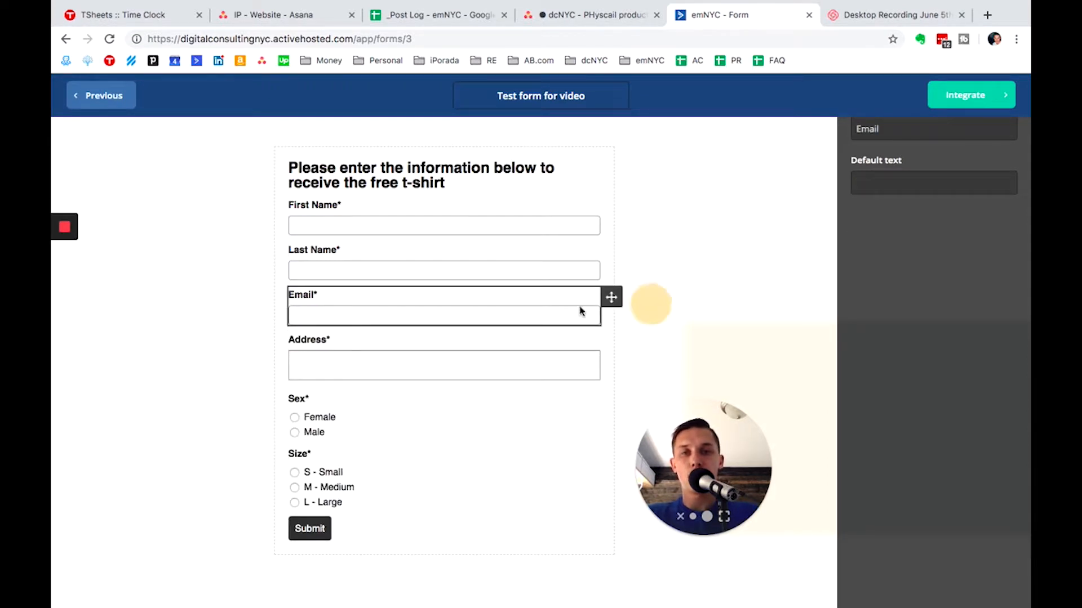
- Change the Address field's header to "Full Address (Street, City, State, and Zip Code)"
left_click(417, 341)
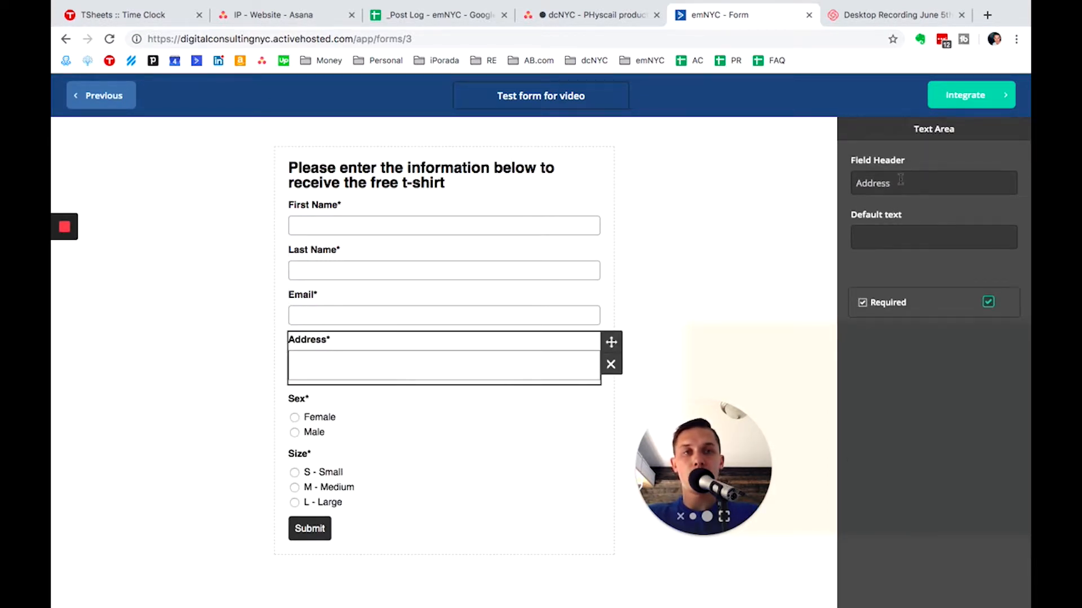
triple_click(900, 180)
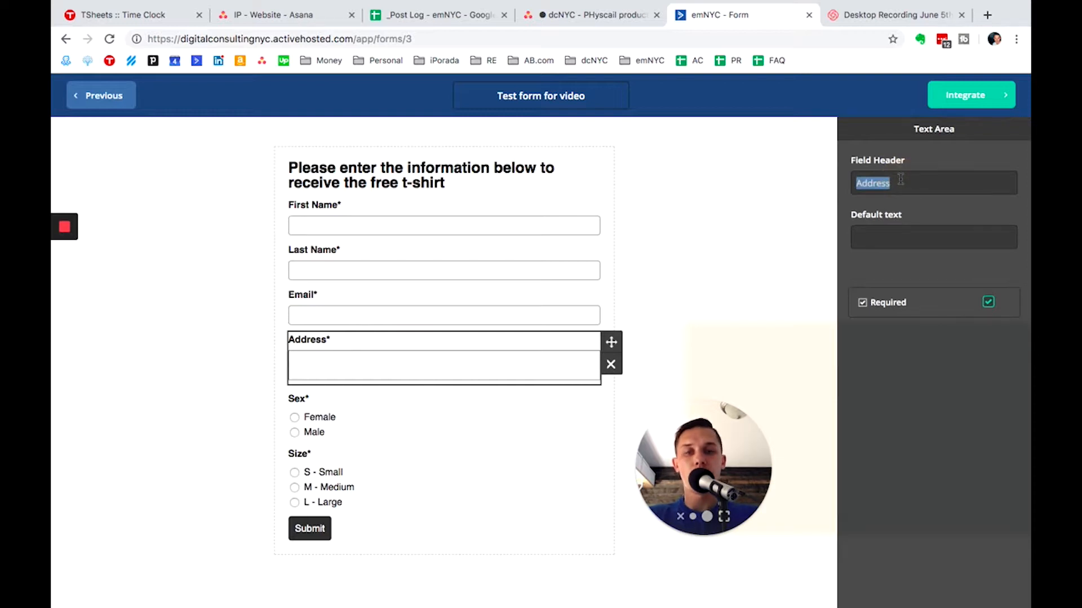
type("Enter")
key("super+a")
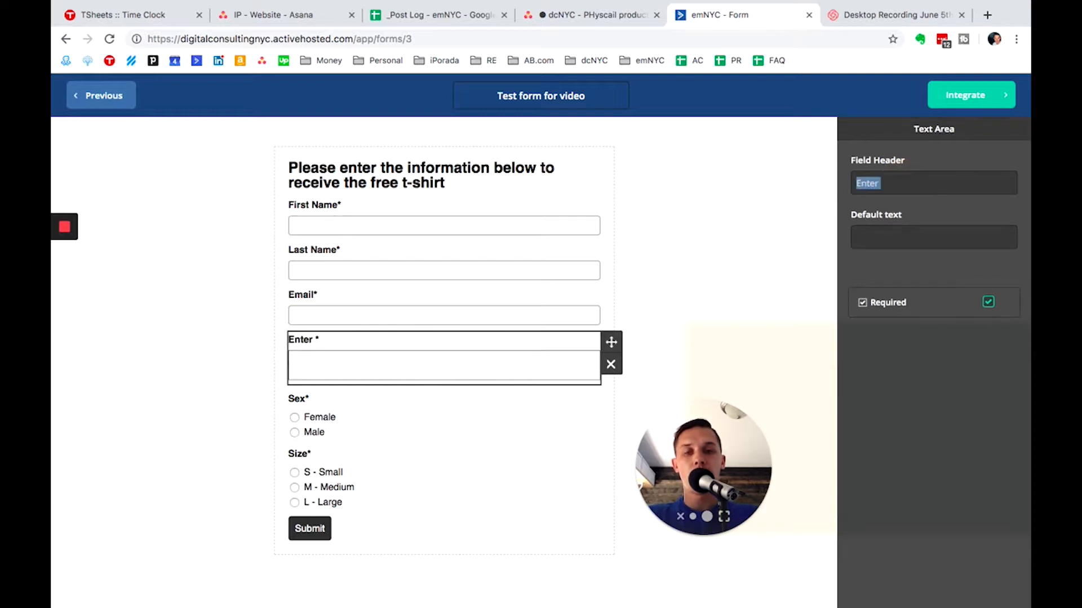
type("Please")
key("super+a")
type("enter")
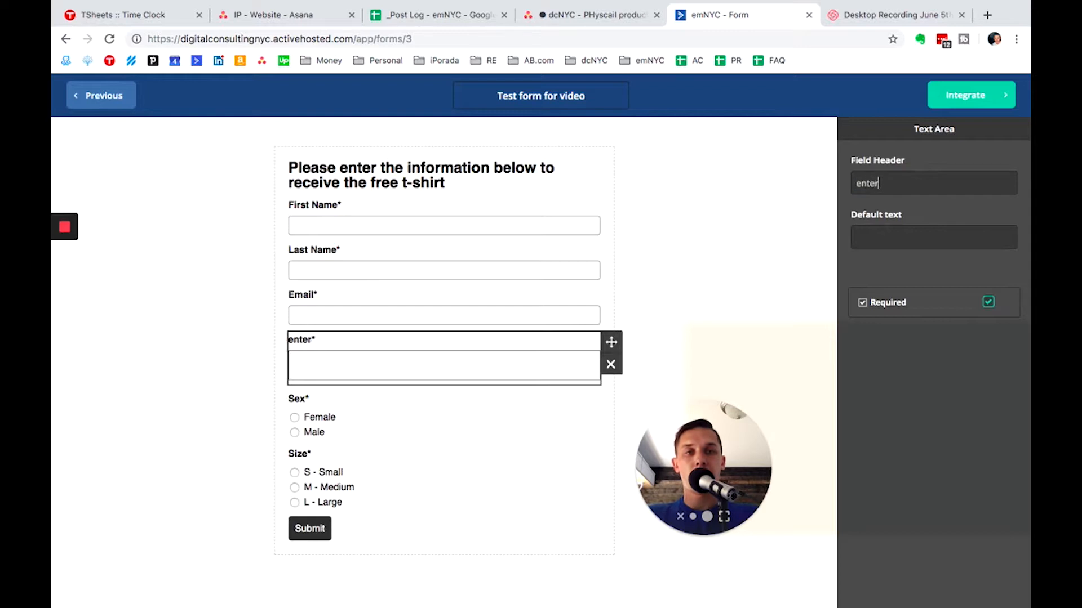
key("super+a")
key("BackSpace")
type("Fu")
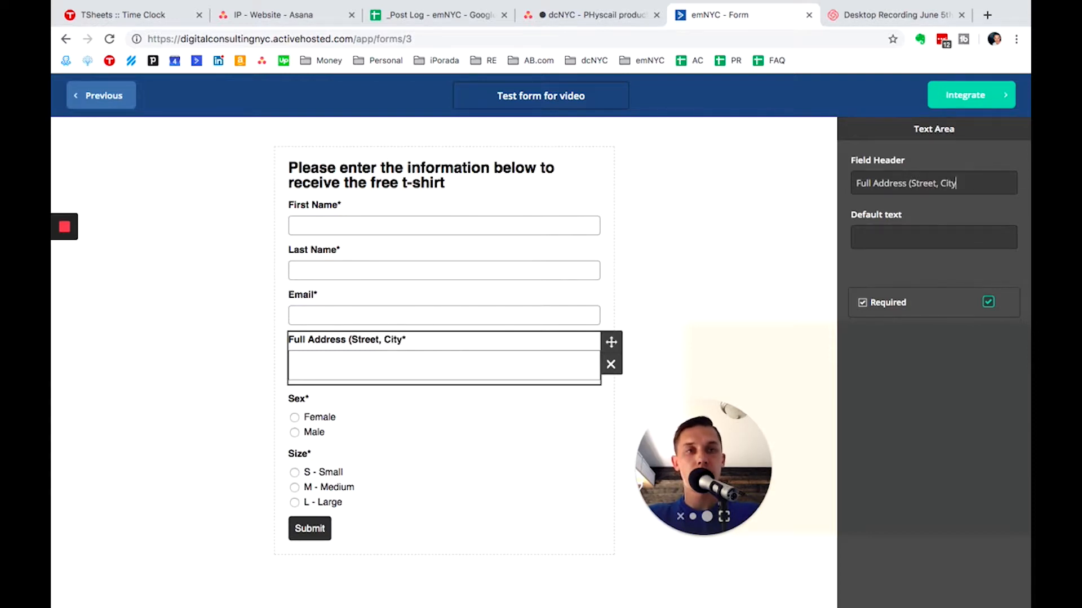
type("State, Zip")
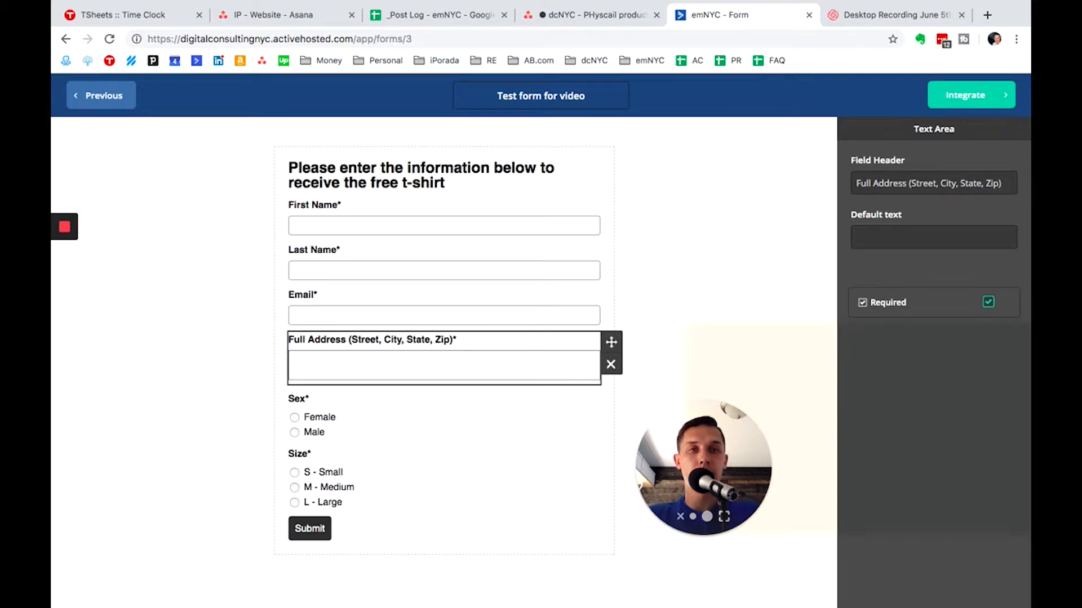
type(", and")
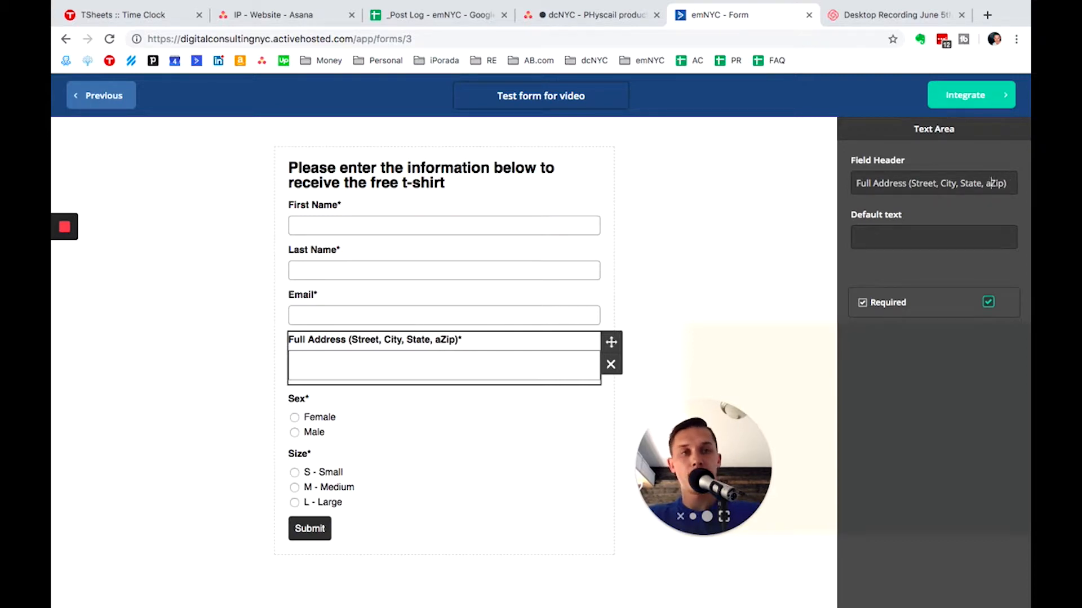
key("Right")
key("Right")
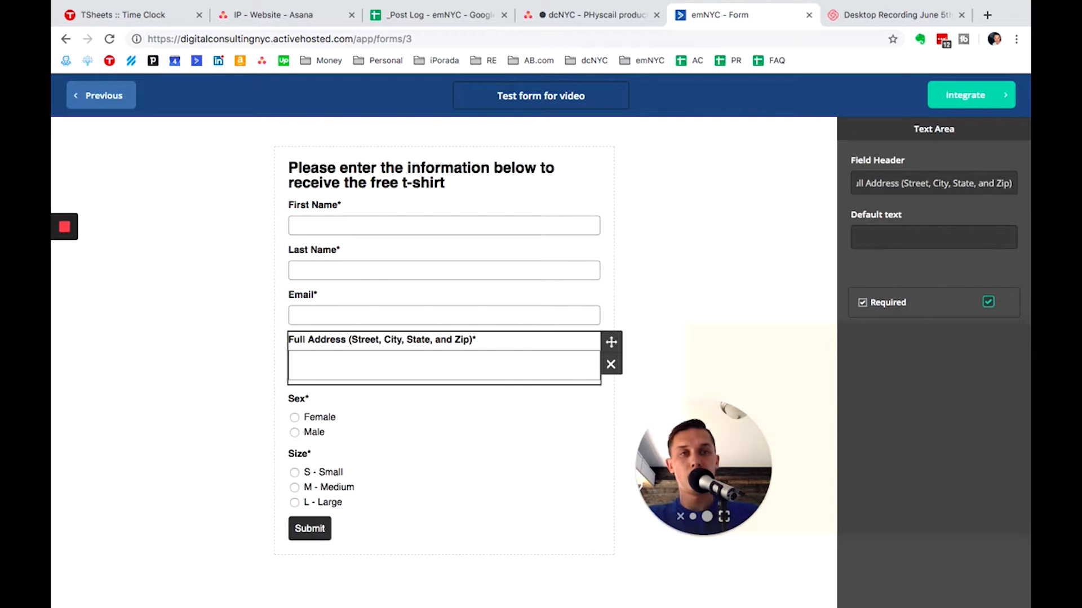
type("Code")
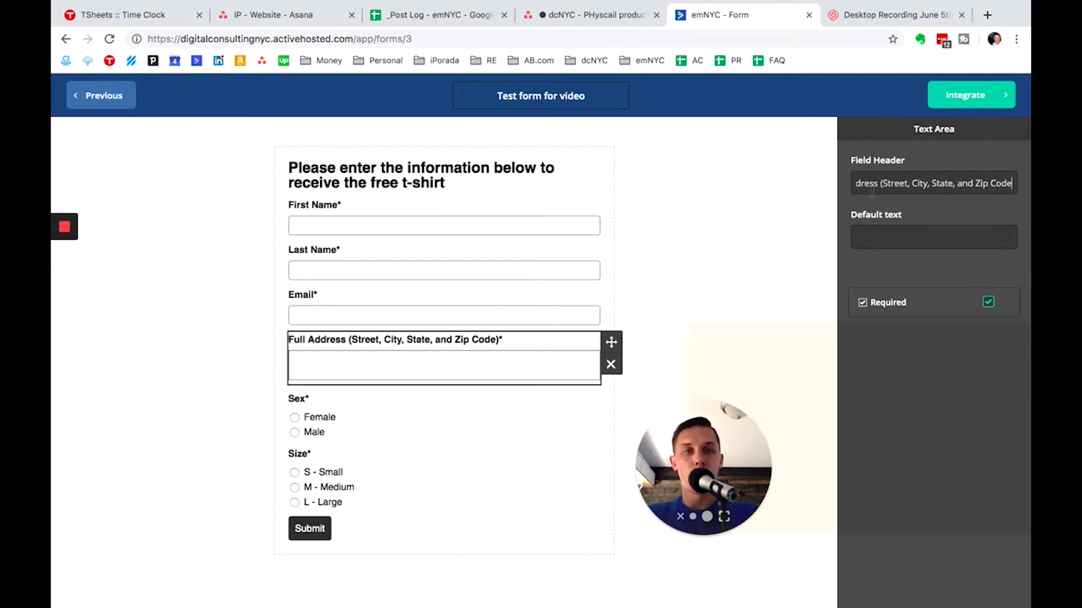
left_click(630, 251)
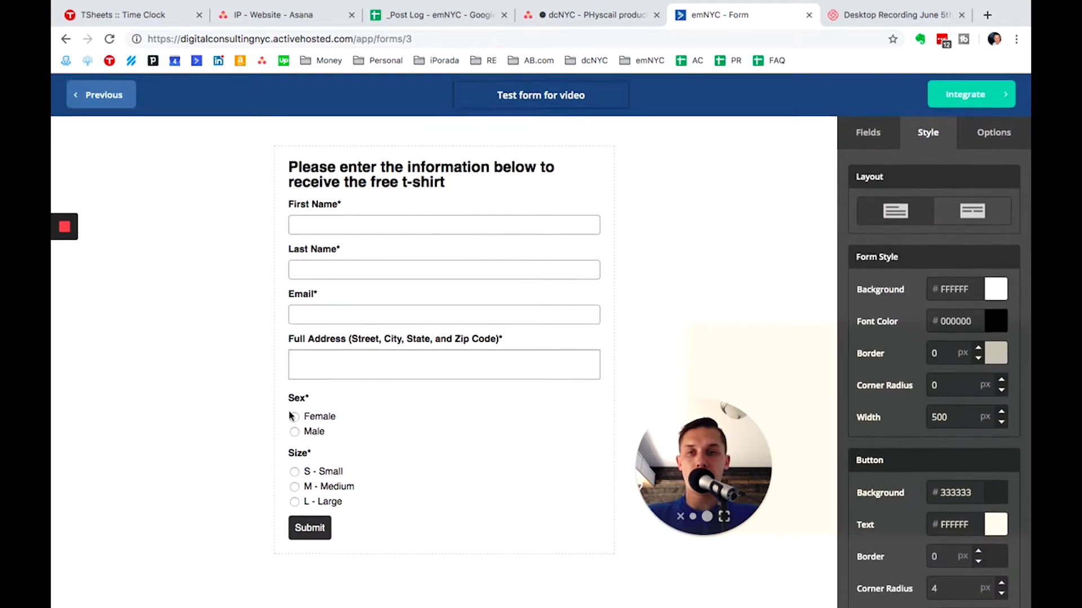
- View the Sex field's header and required settings without changing them
left_click(301, 415)
left_click(896, 184)
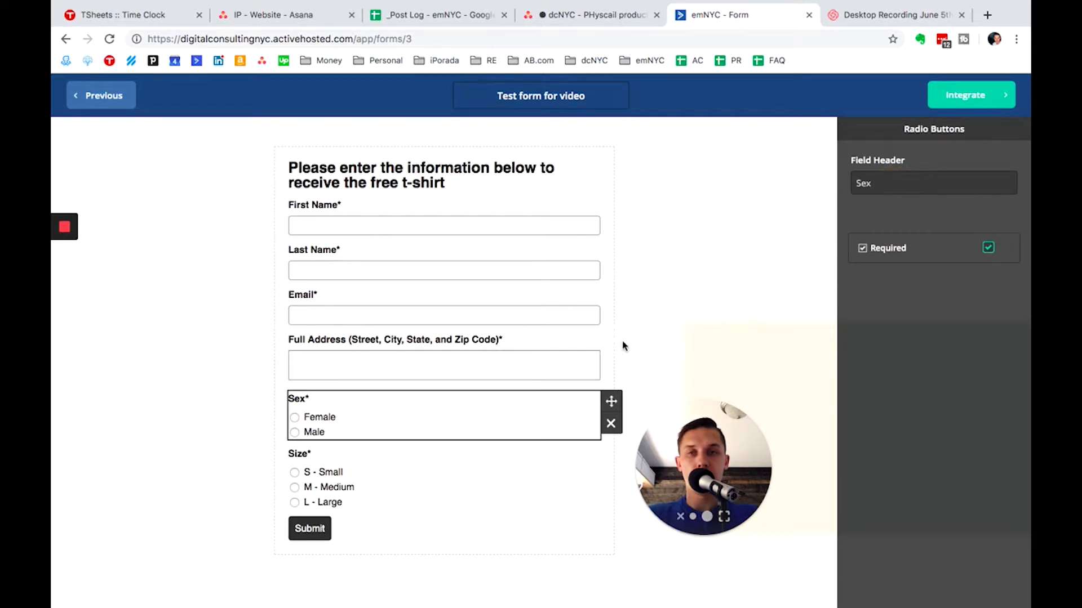
left_click(710, 294)
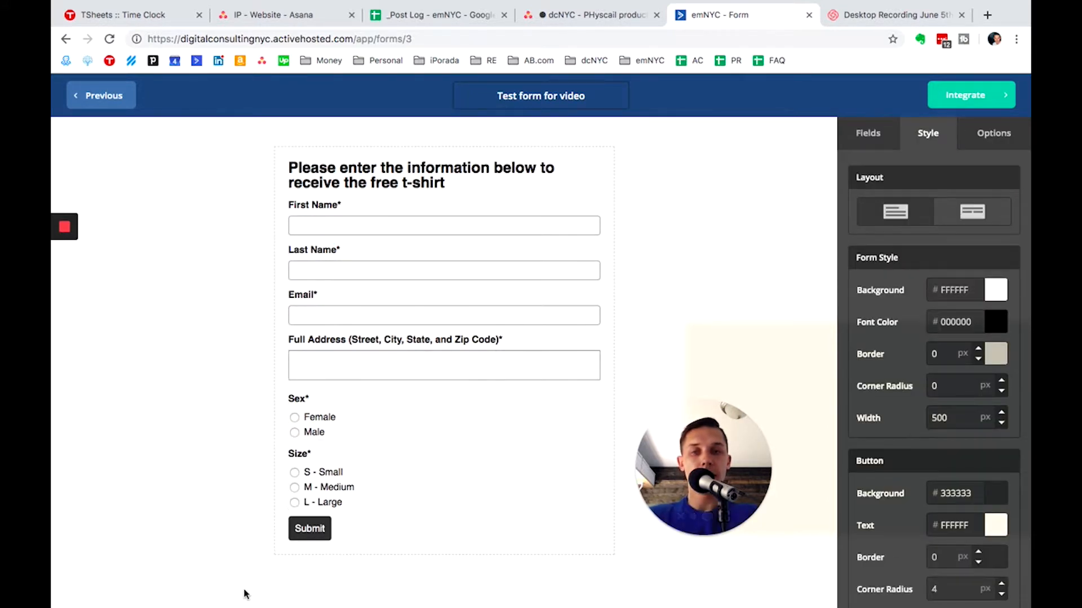
- Relabel the Submit button as "GET MY FREE T-SHIRT"
left_click(309, 528)
double_click(907, 189)
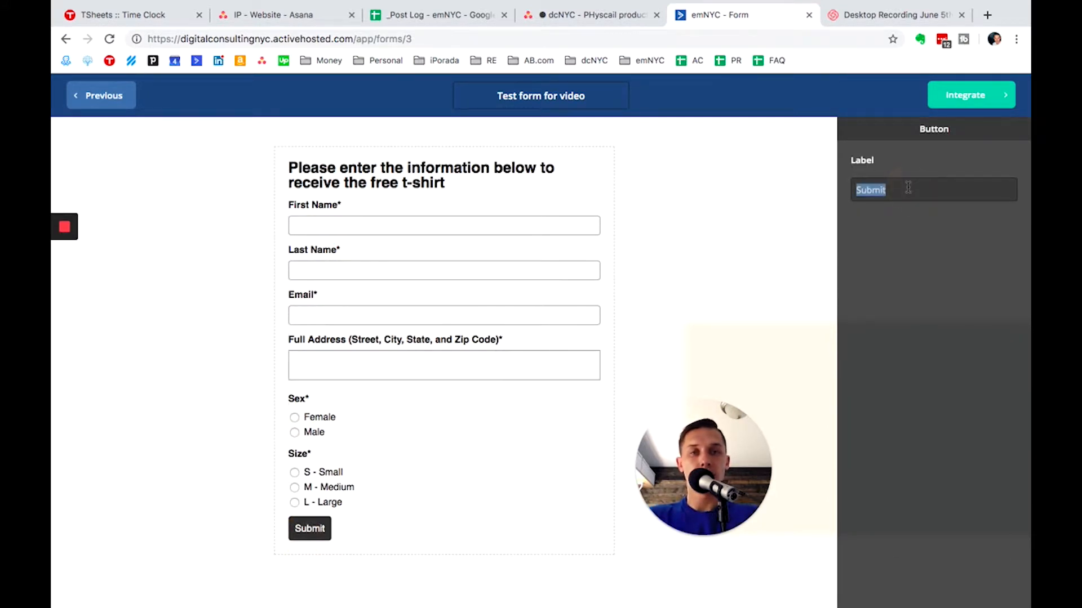
type("GET ")
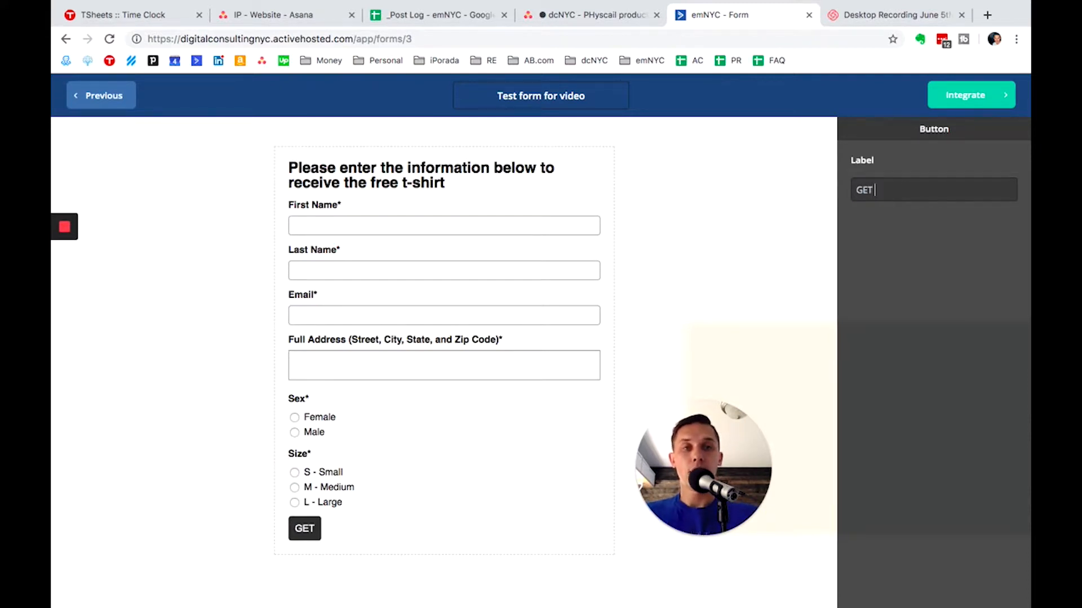
type("MY FREE T")
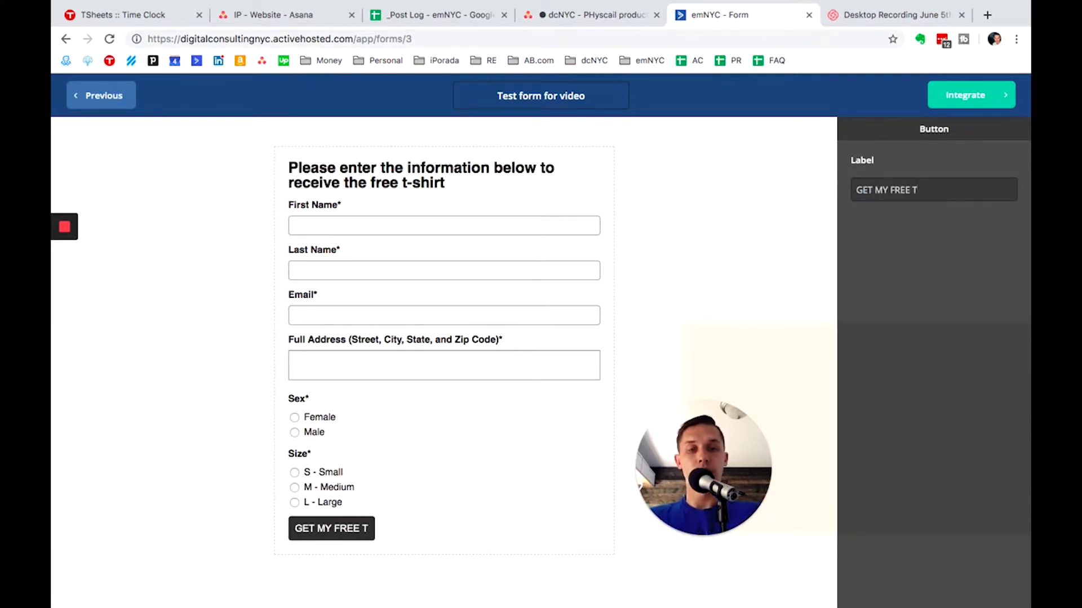
type("-S")
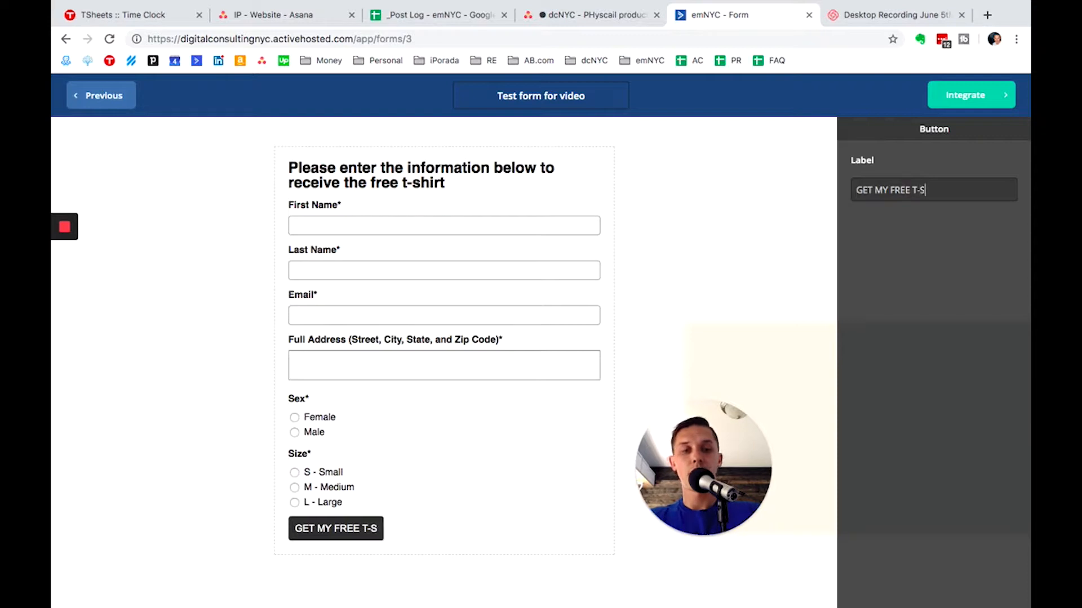
type("HIRT")
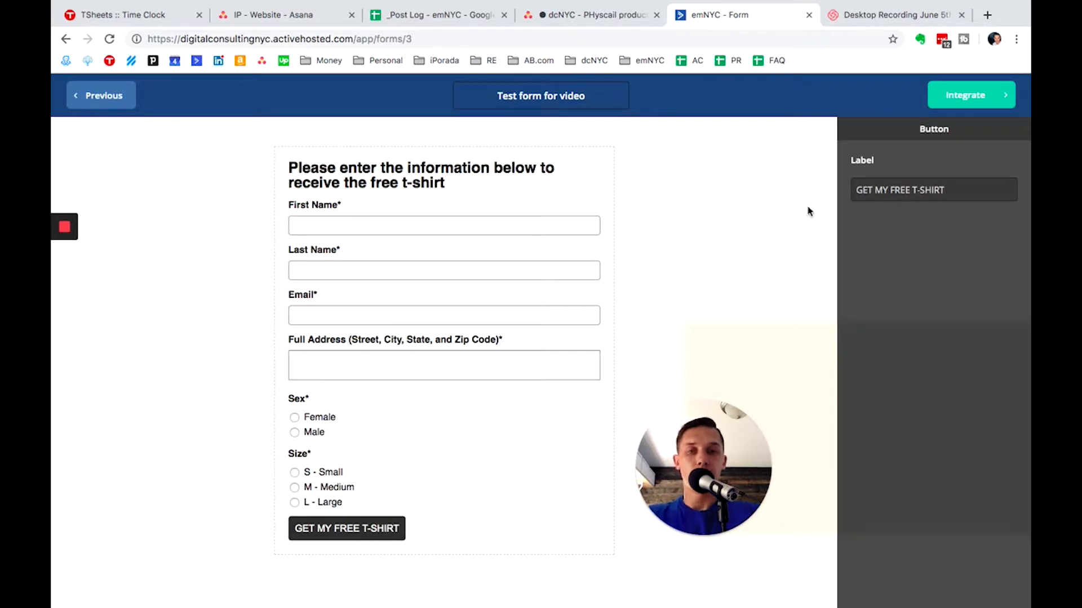
left_click(805, 205)
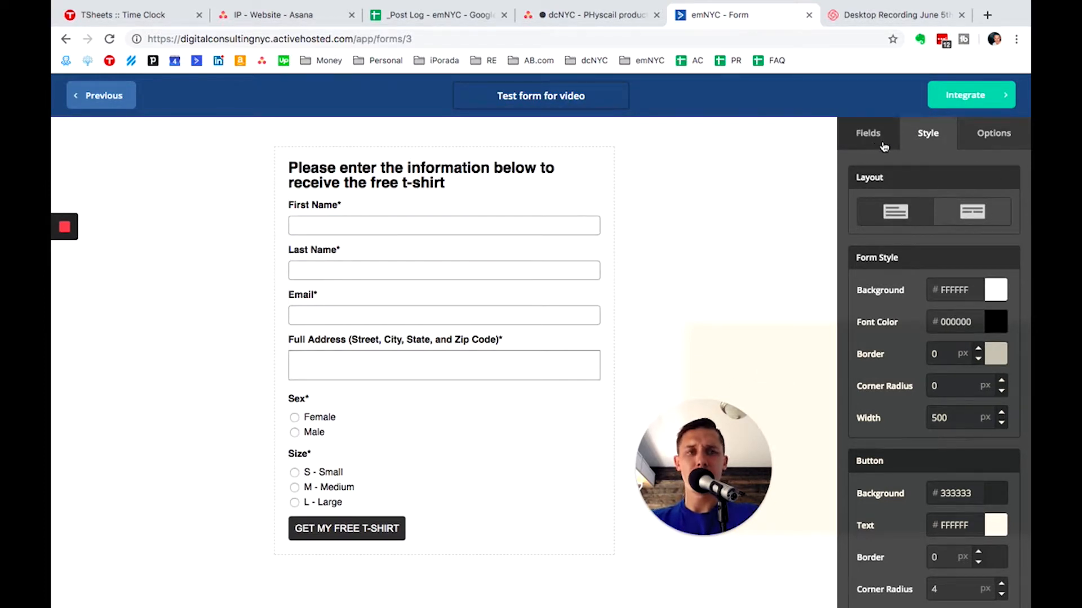
- Set the form's background color to red (#FF2626)
left_click(1002, 292)
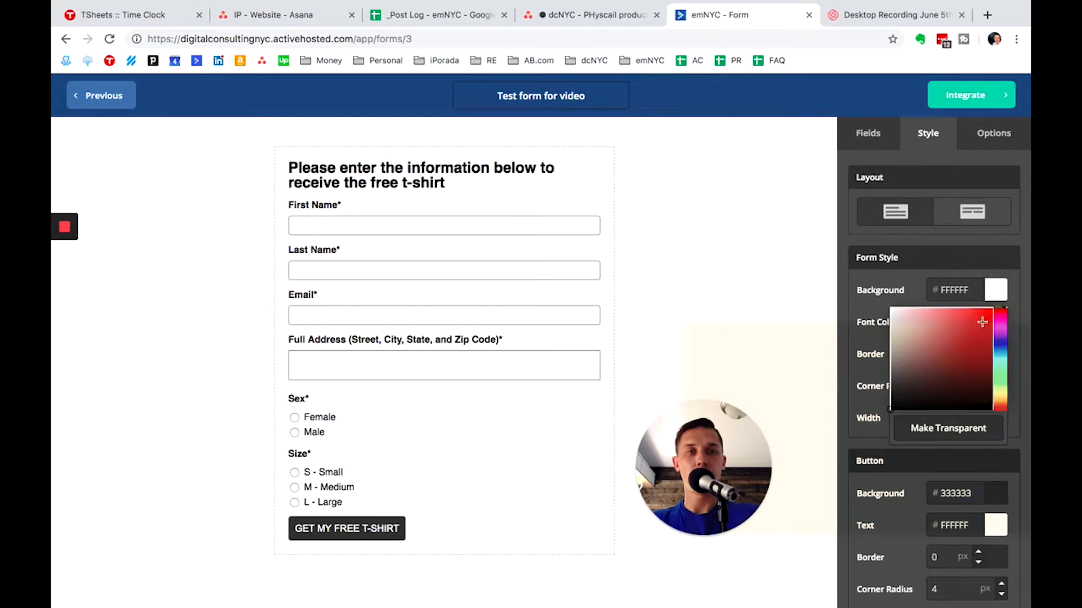
left_click(979, 308)
left_click(716, 257)
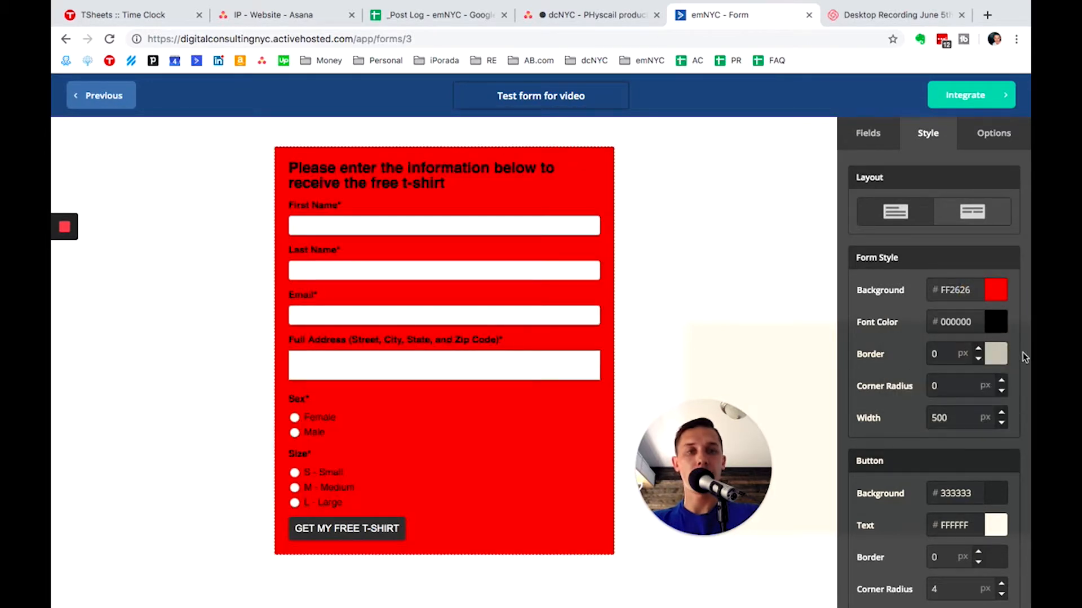
- Increase the form's border width to 12 px
left_click(979, 350)
left_click(979, 349)
left_click(979, 350)
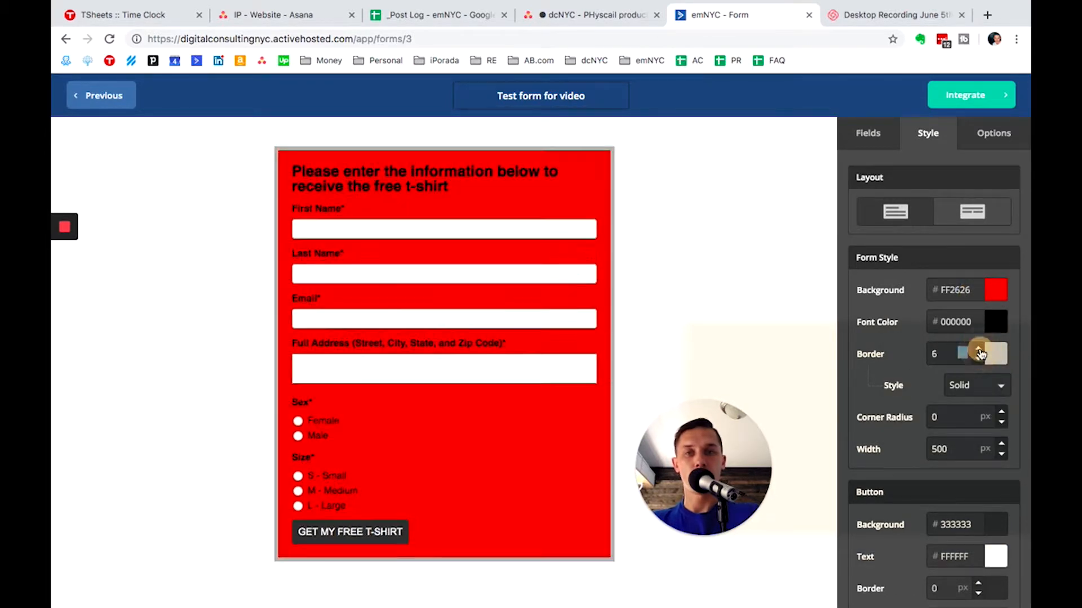
left_click(978, 350)
left_click(979, 350)
left_click(979, 350)
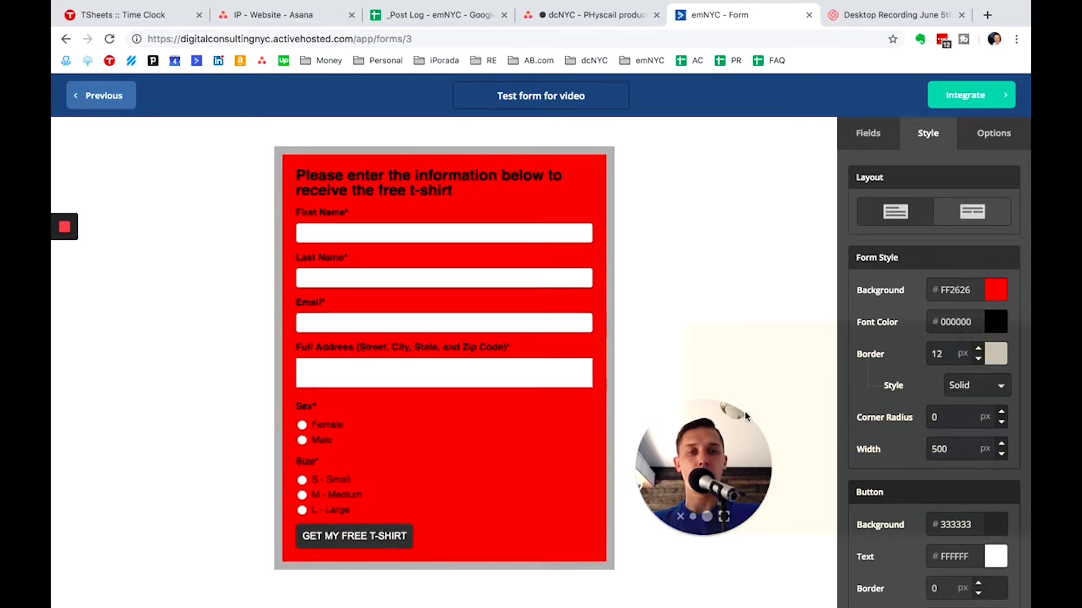
- Set the form button's background color to light pink (#FFD4D4)
left_click(996, 556)
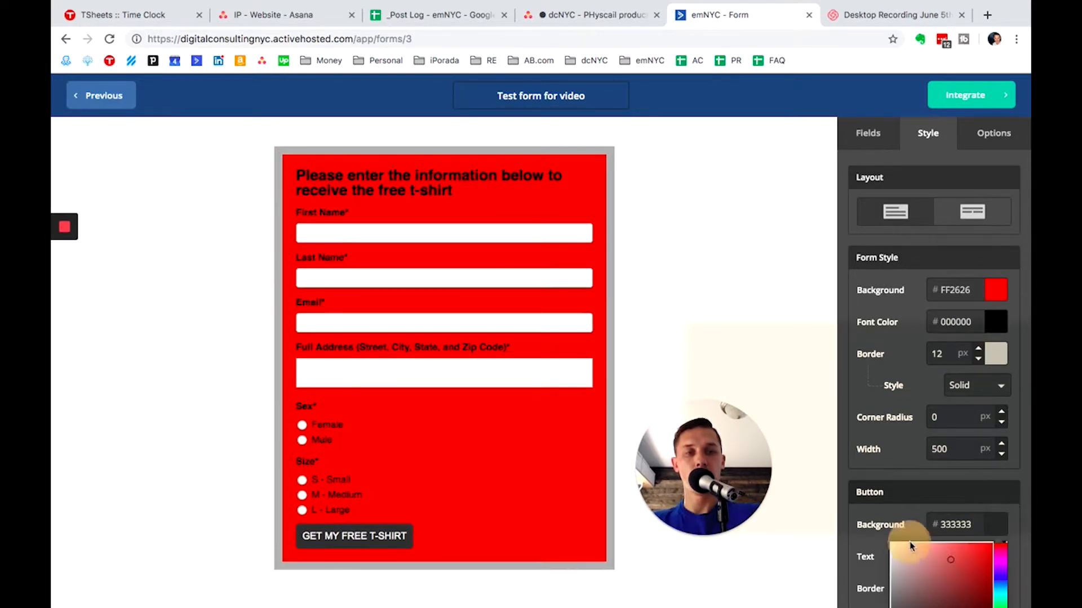
left_click(909, 541)
left_click(736, 314)
- Set the form button's background color to near-black (#030000)
left_click(997, 529)
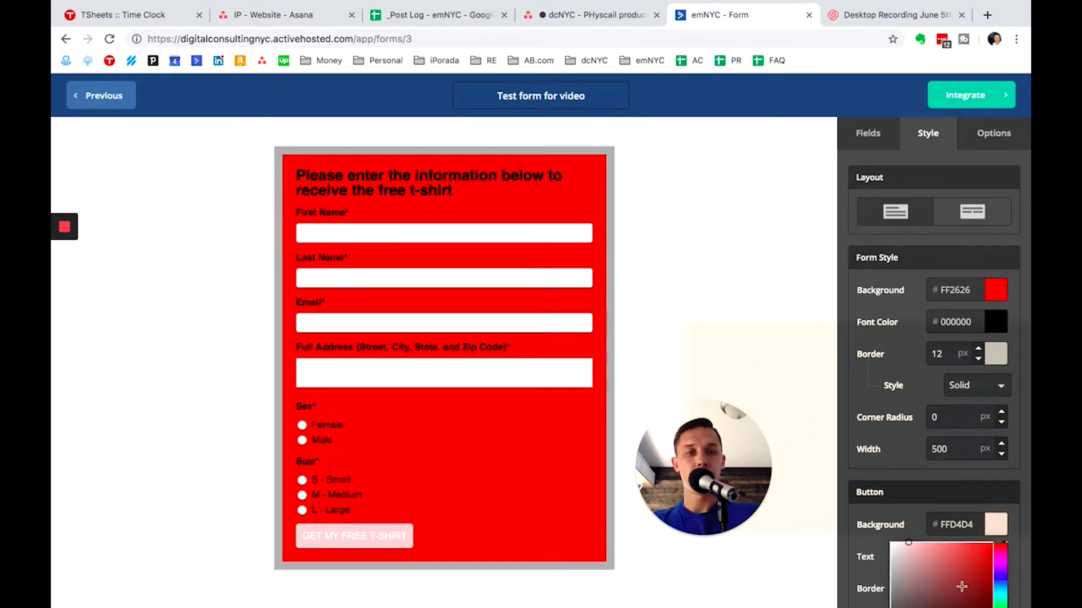
left_click_drag(963, 583, 993, 583)
scroll(980, 410, "down", 5)
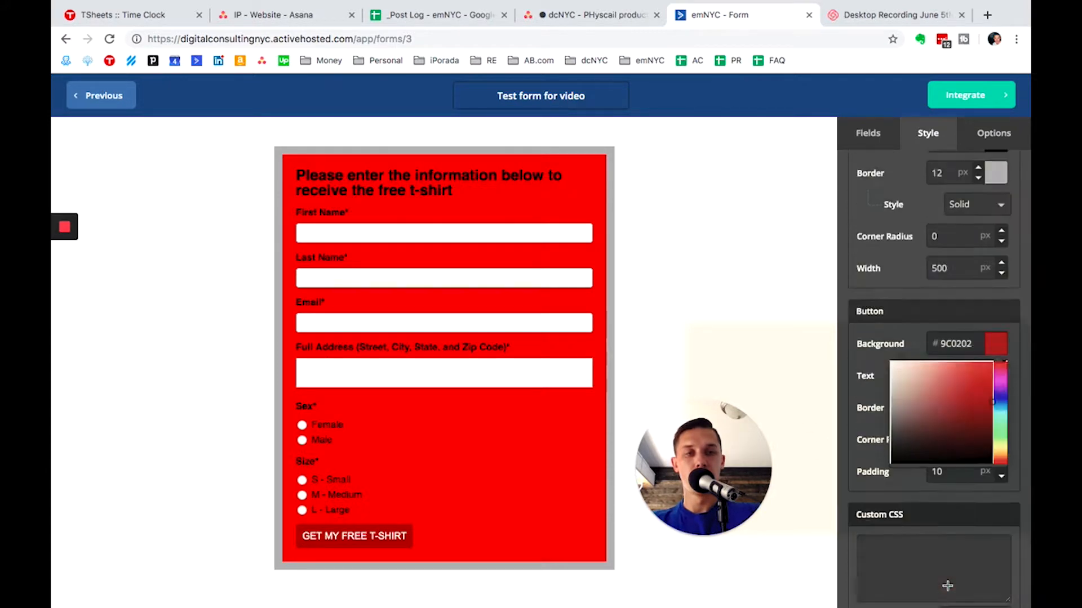
left_click_drag(965, 353, 989, 379)
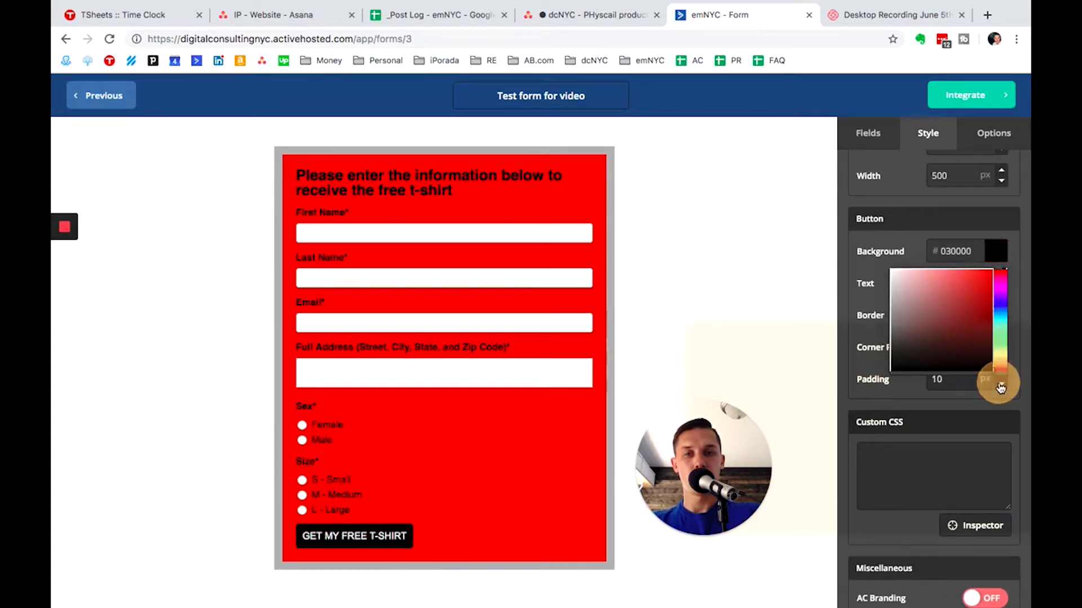
- Examine the opt-in confirmation settings of the form's Test list subscription action, and leave them without saving
left_click(699, 198)
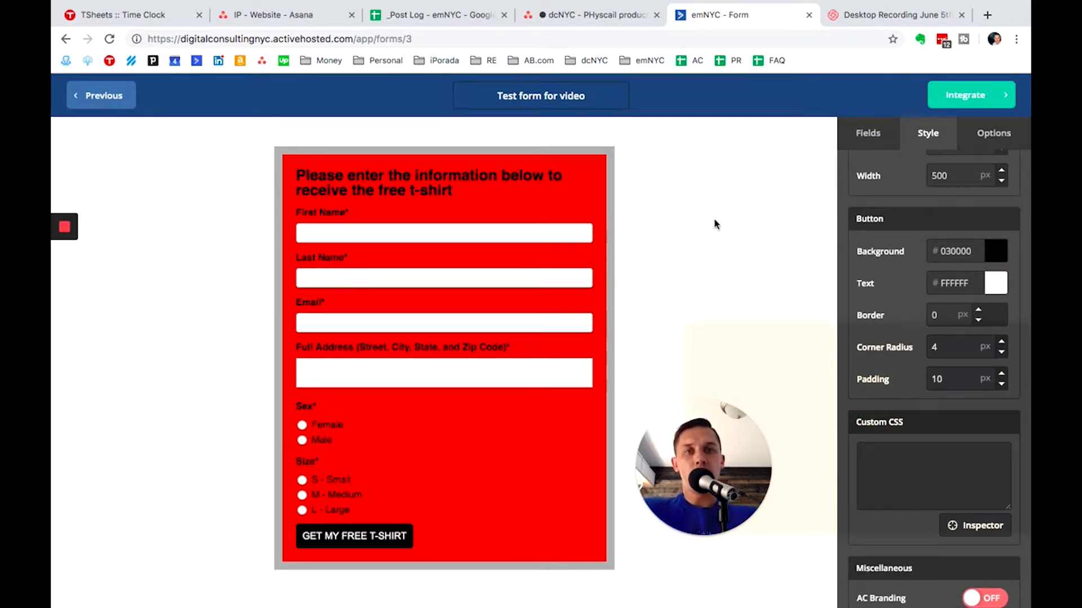
left_click(993, 128)
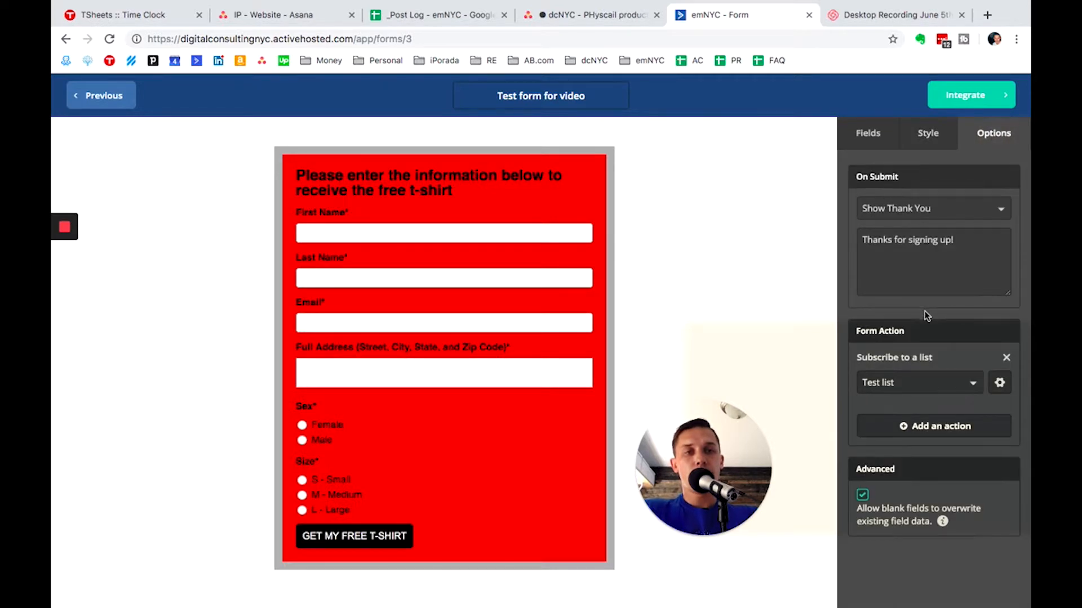
left_click(1000, 329)
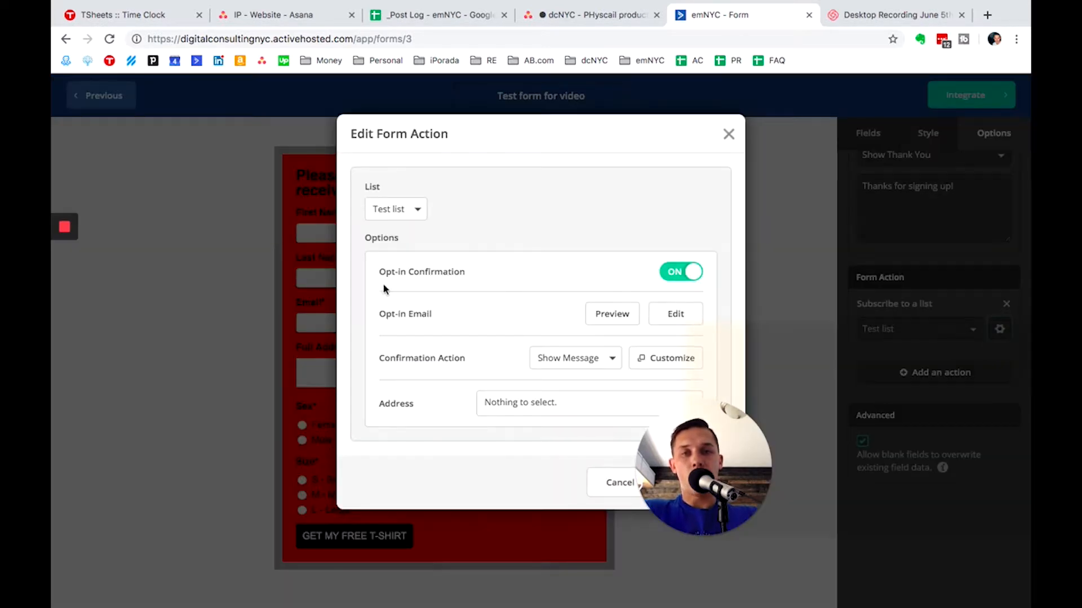
left_click(667, 280)
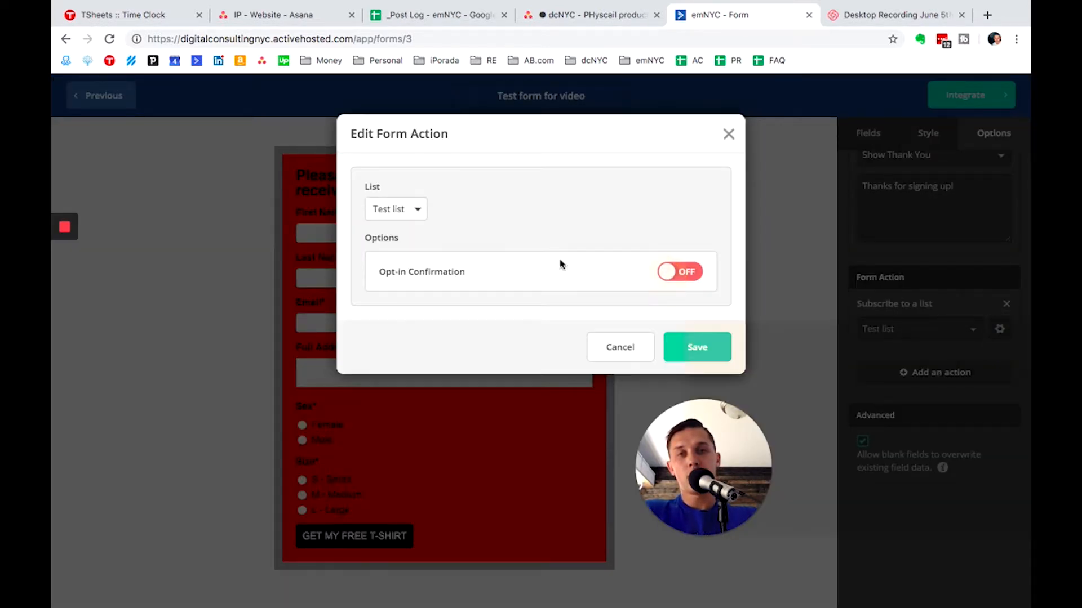
left_click(683, 272)
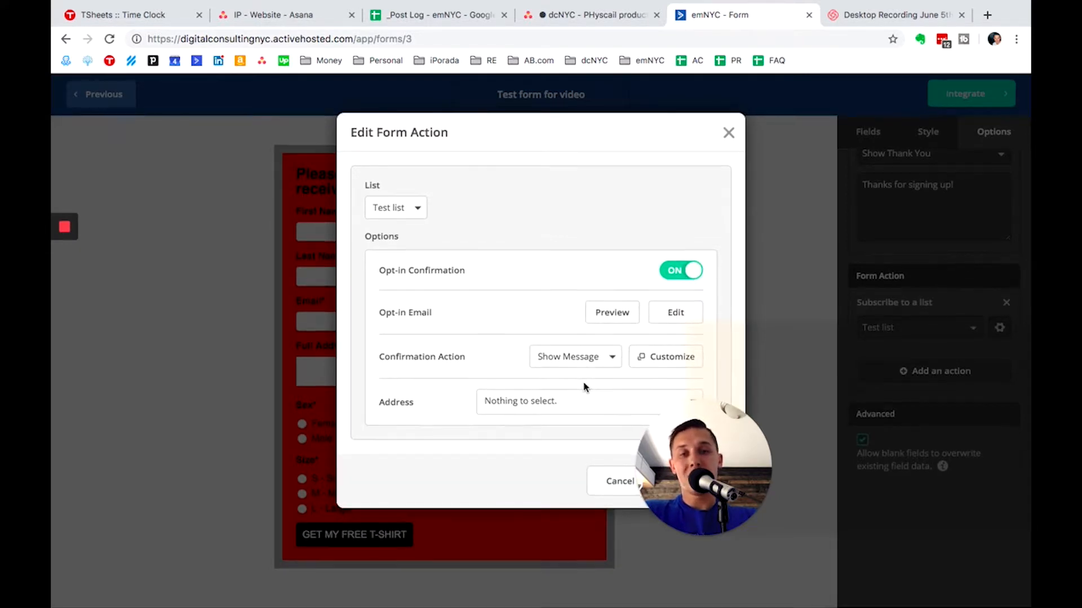
left_click_drag(687, 435, 160, 447)
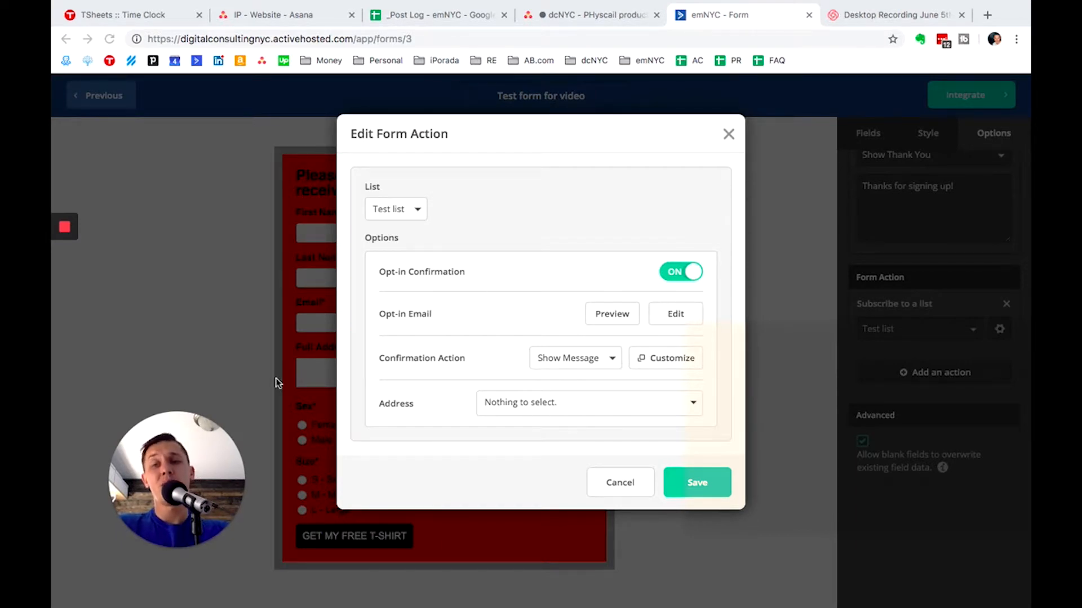
left_click(622, 491)
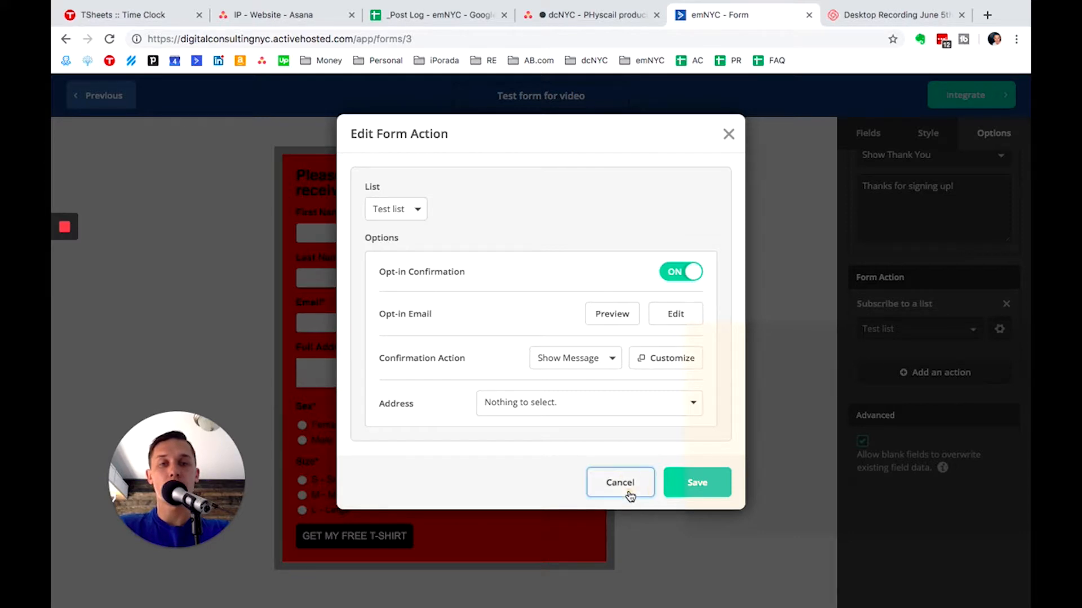
left_click(627, 492)
scroll(868, 386, "up", 1)
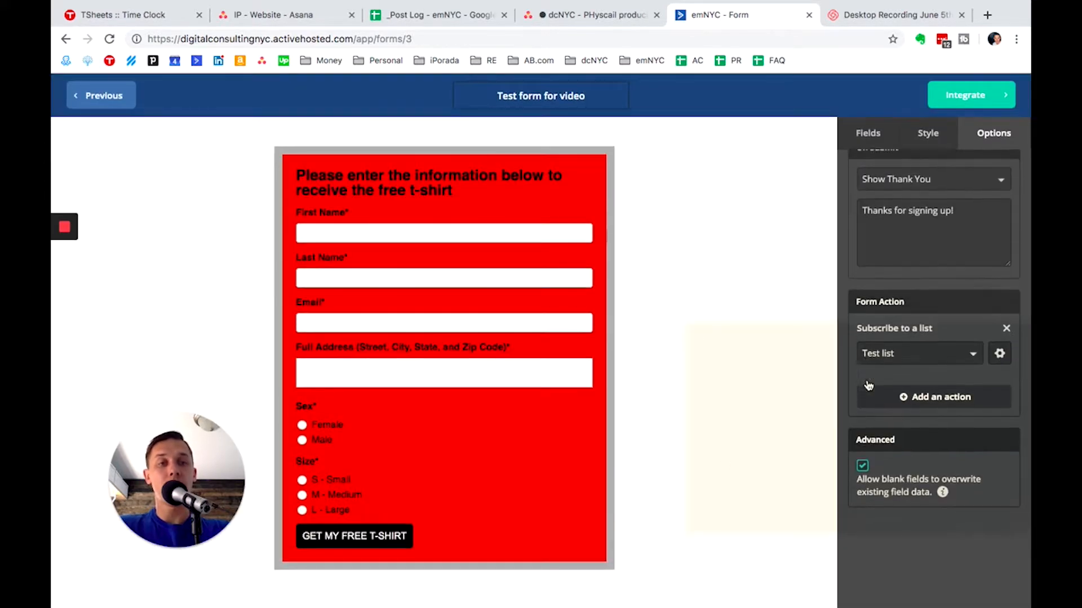
scroll(869, 385, "down", 1)
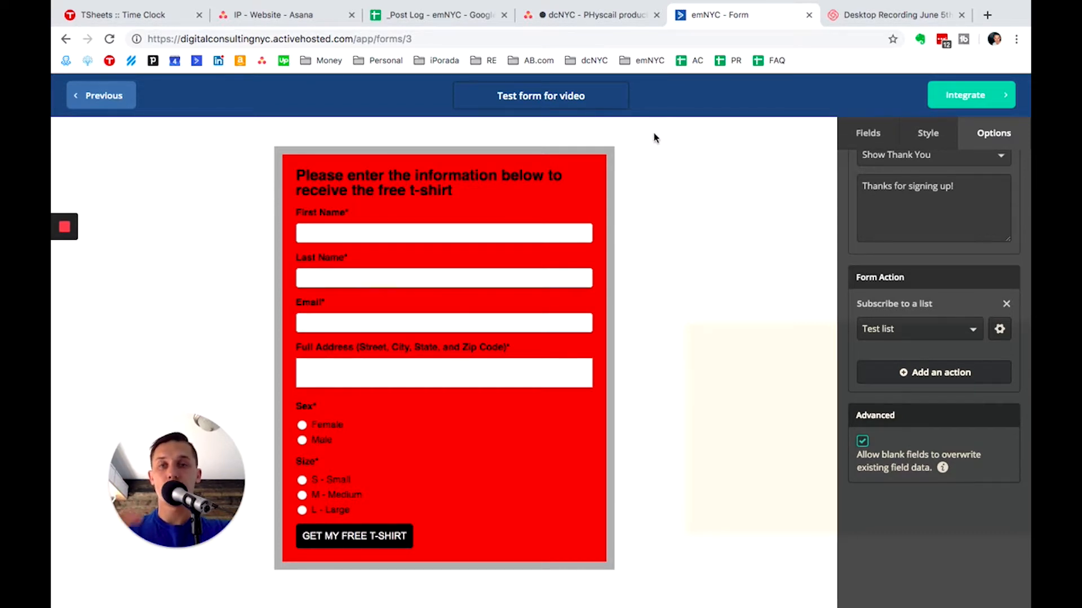
- Copy the form's shareable link from its integration options, and save and exit the form
left_click(996, 95)
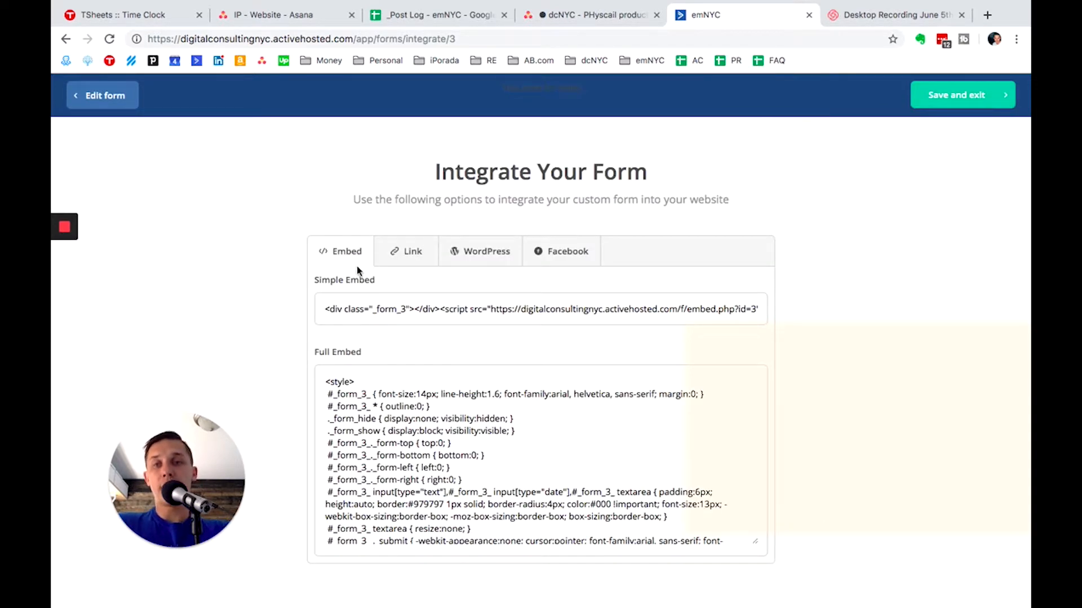
left_click(389, 311)
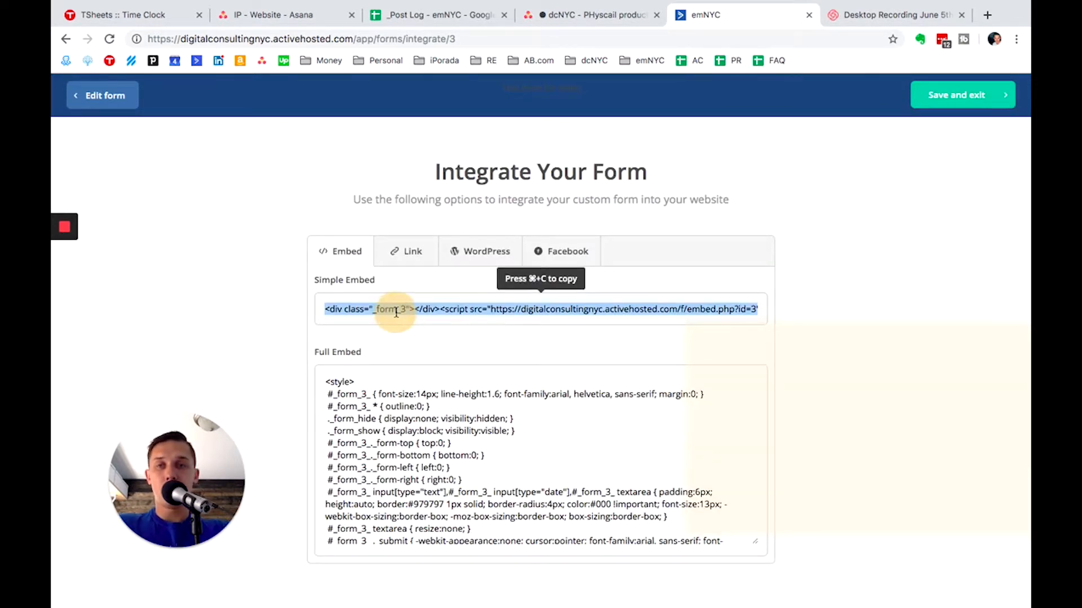
left_click(412, 394)
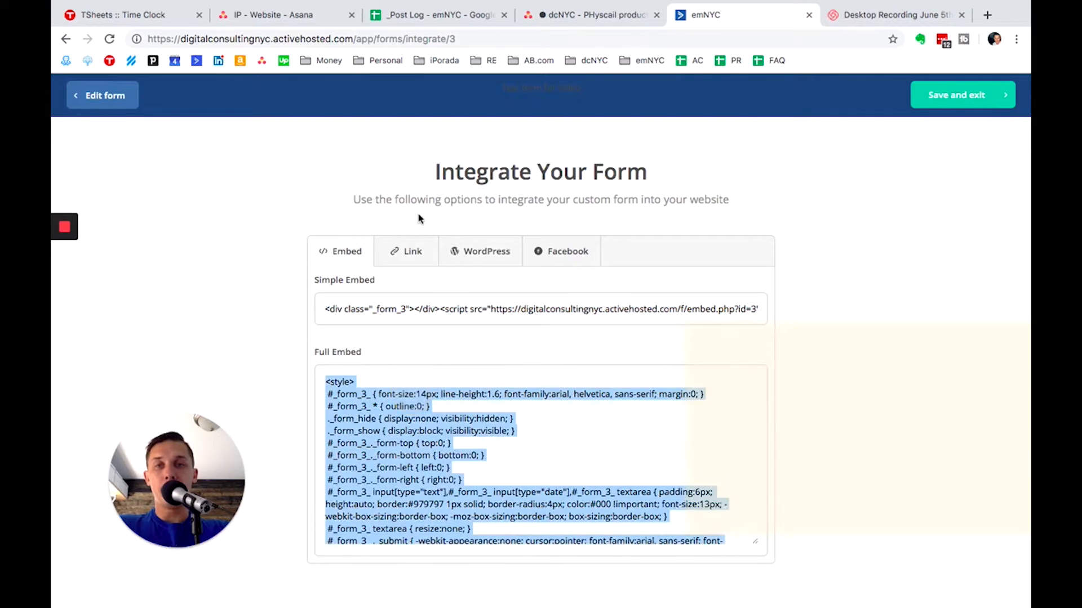
left_click(405, 252)
left_click(387, 308)
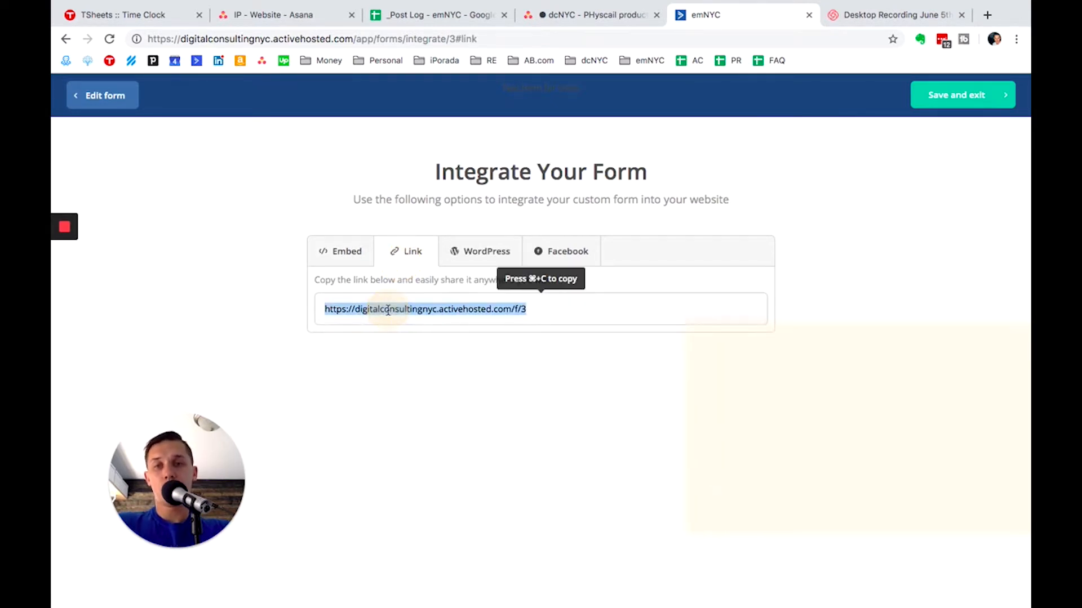
left_click(518, 317)
key("super+c")
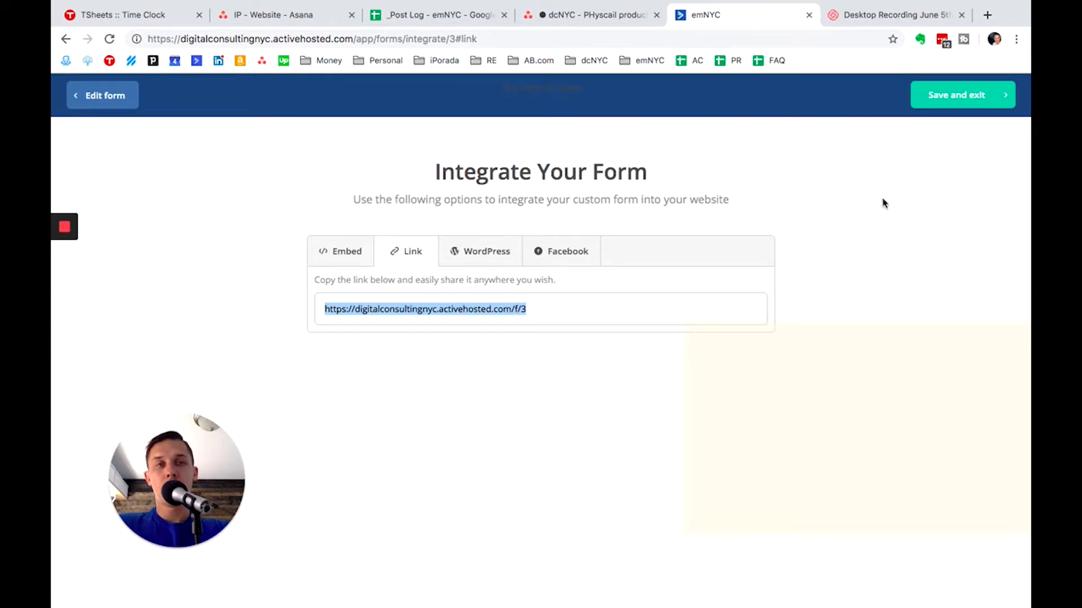
left_click(948, 99)
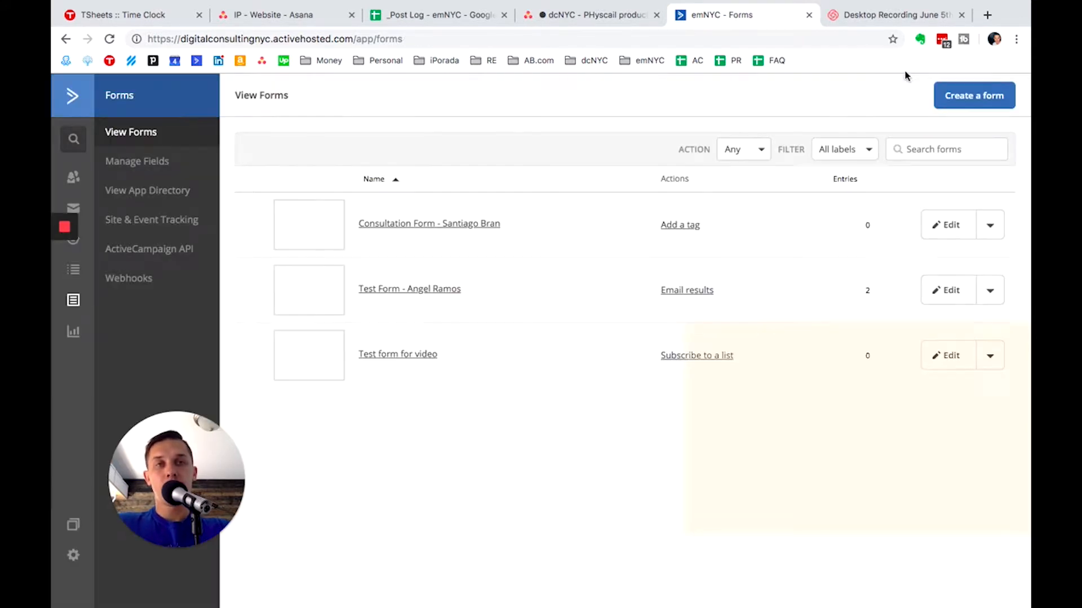
- Load the copied form link in the browser tab showing the Loom recording
left_click(922, 21)
left_click(825, 38)
key("super+v")
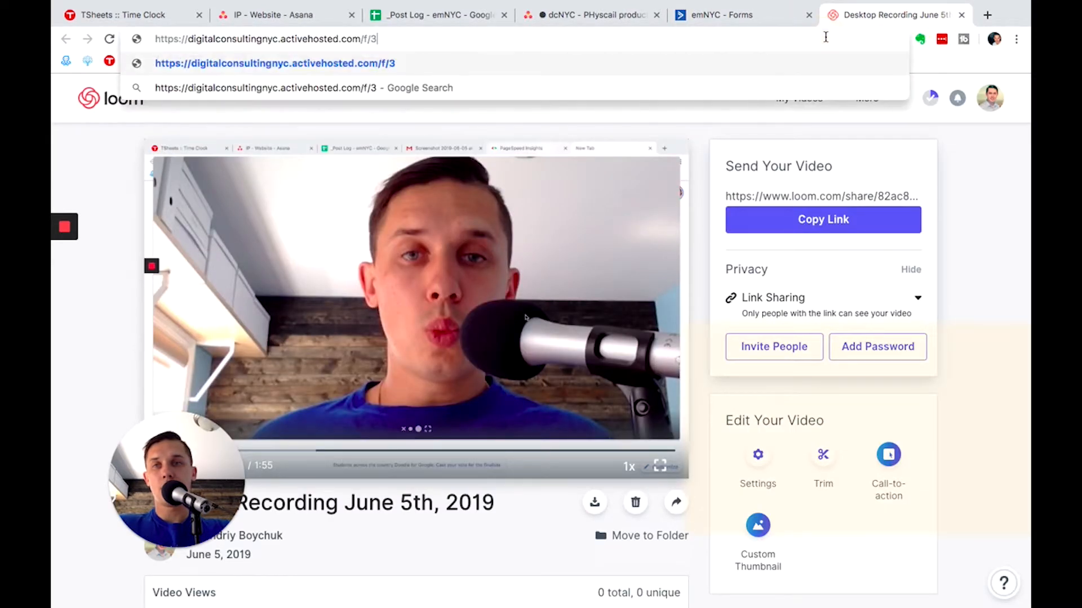
key("Return")
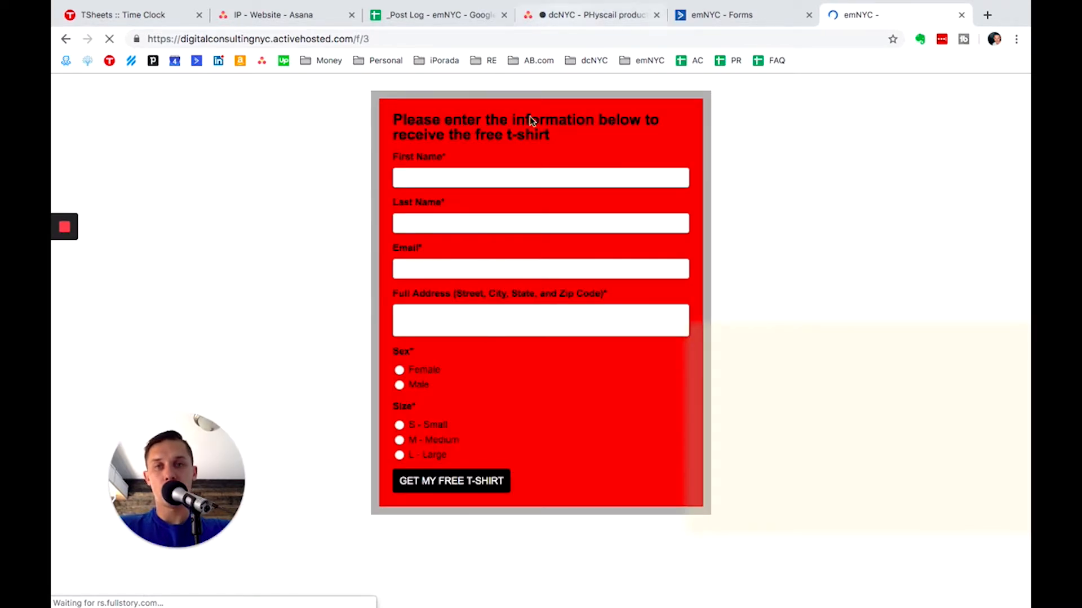
- Fill in the live form with the saved contact name, e-mail and address, choose Female and S - Small, and submit it
left_click(480, 177)
left_click(461, 212)
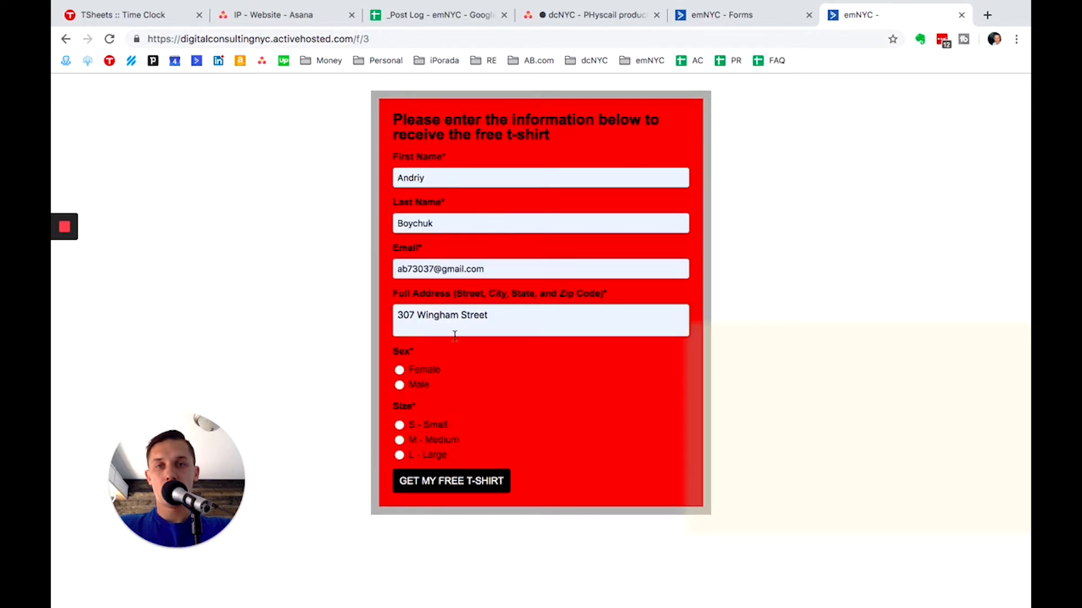
left_click(423, 367)
left_click(414, 426)
left_click(455, 484)
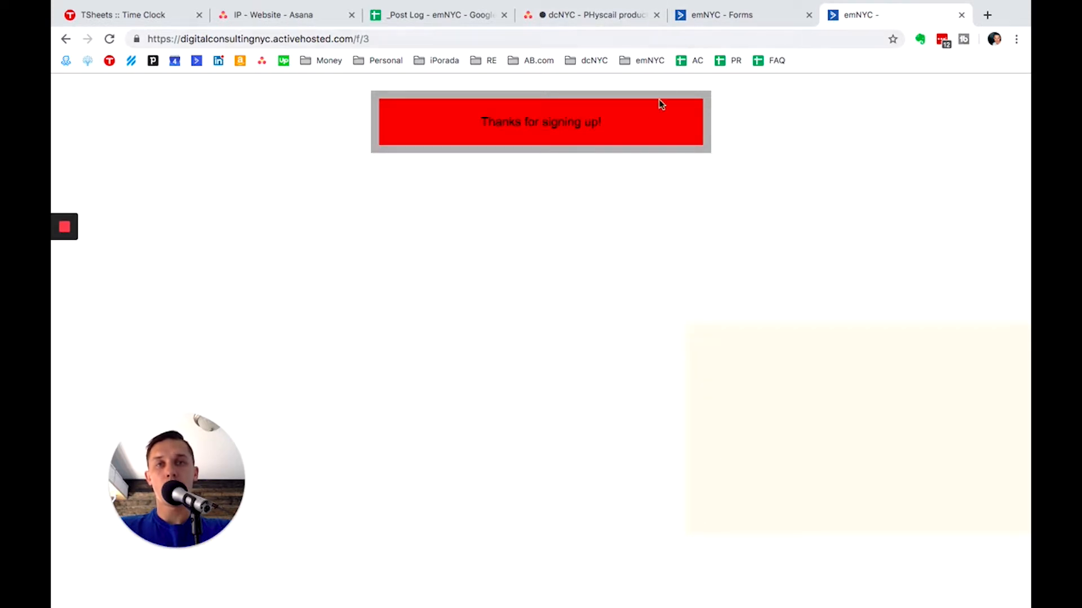
- Reopen Test form for video and compare its on-submit thank-you setting with the submitted form page
left_click(768, 16)
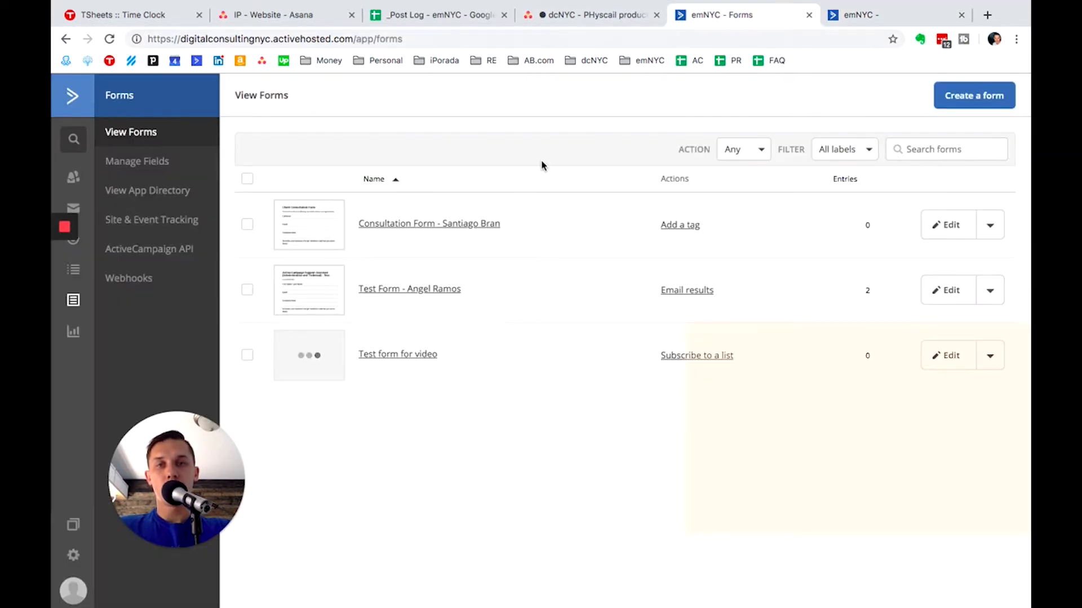
left_click(403, 361)
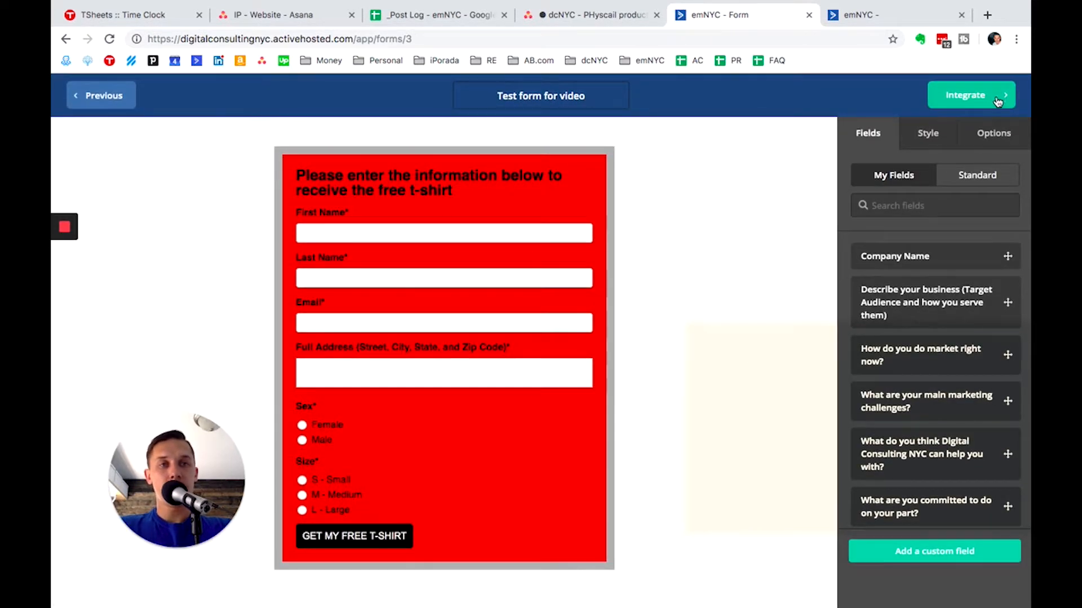
left_click(1001, 133)
left_click(929, 213)
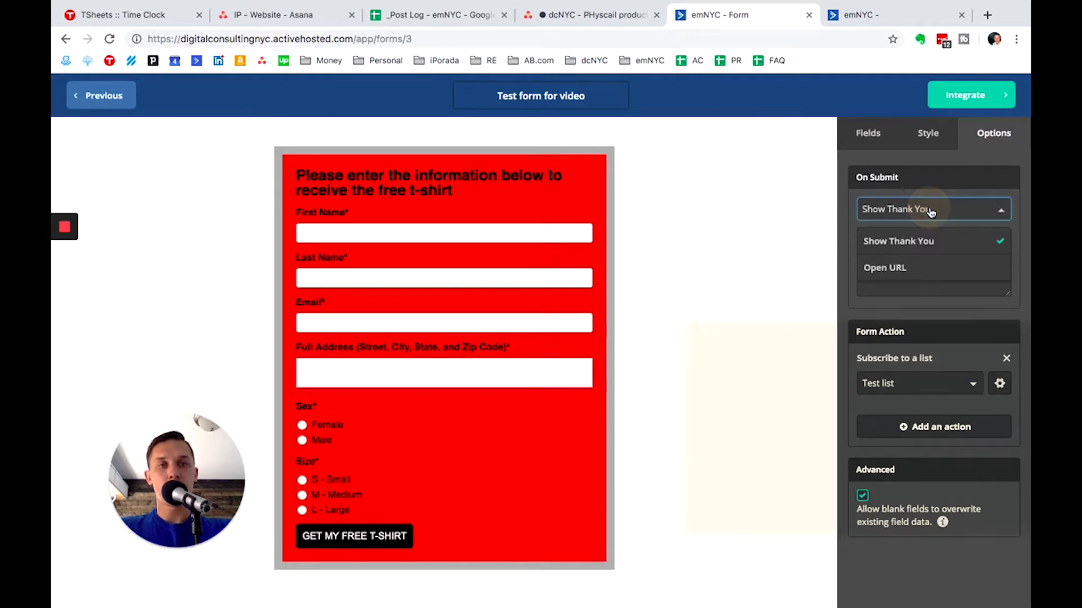
left_click(882, 18)
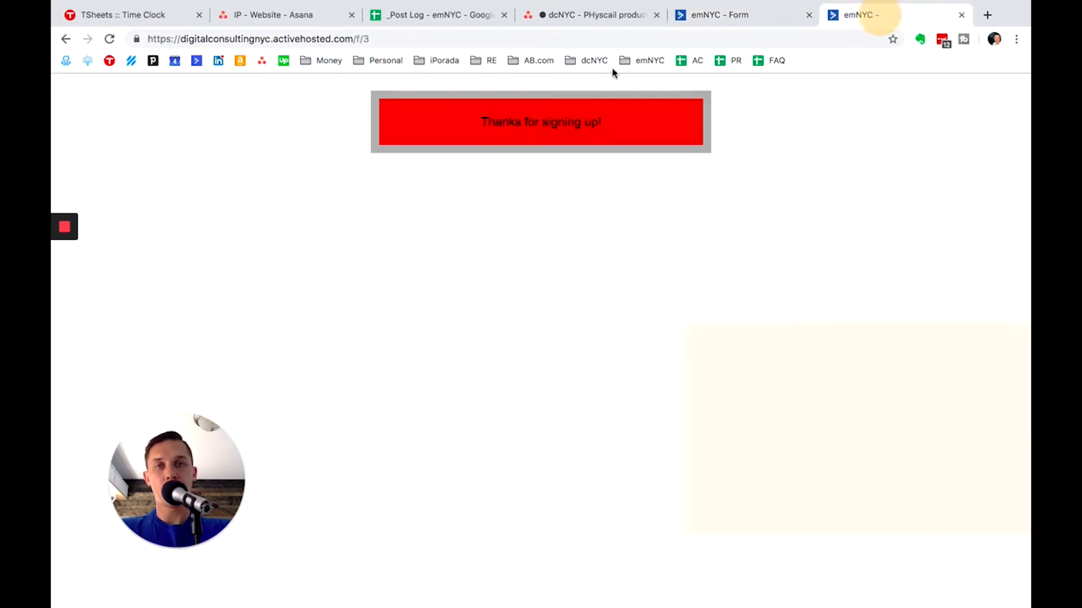
left_click(755, 20)
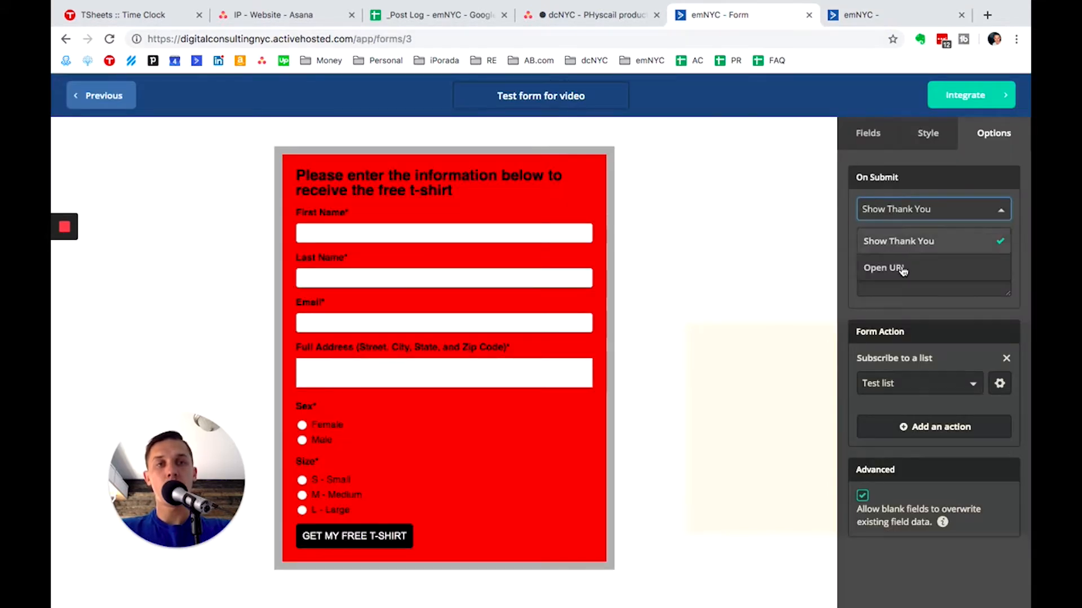
left_click(903, 296)
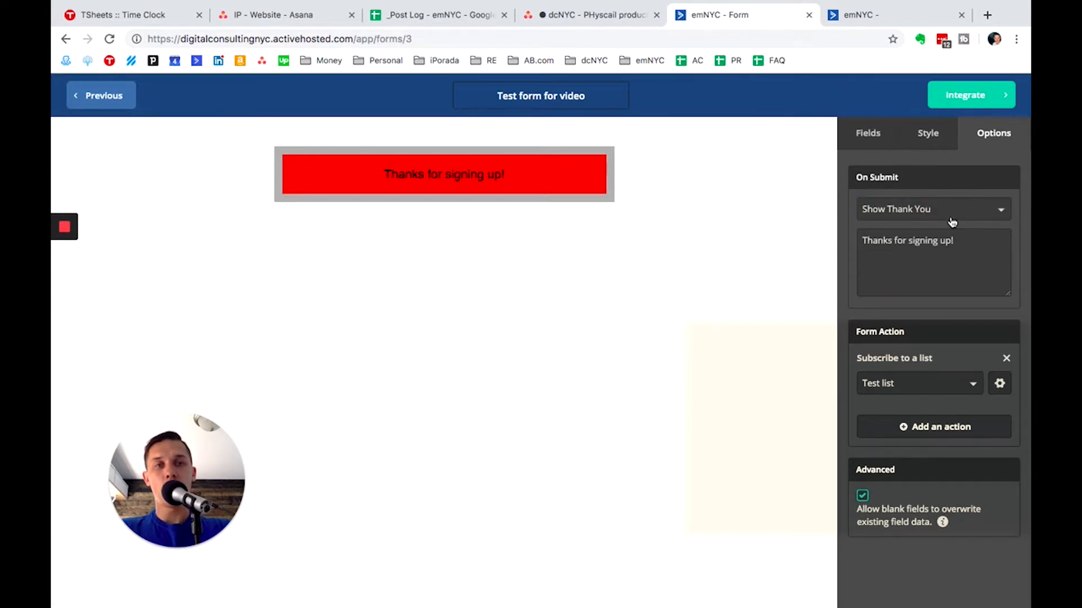
- Try the Open URL on-submit action, restore Show Thank You, and save and exit the form
left_click(952, 212)
left_click(883, 264)
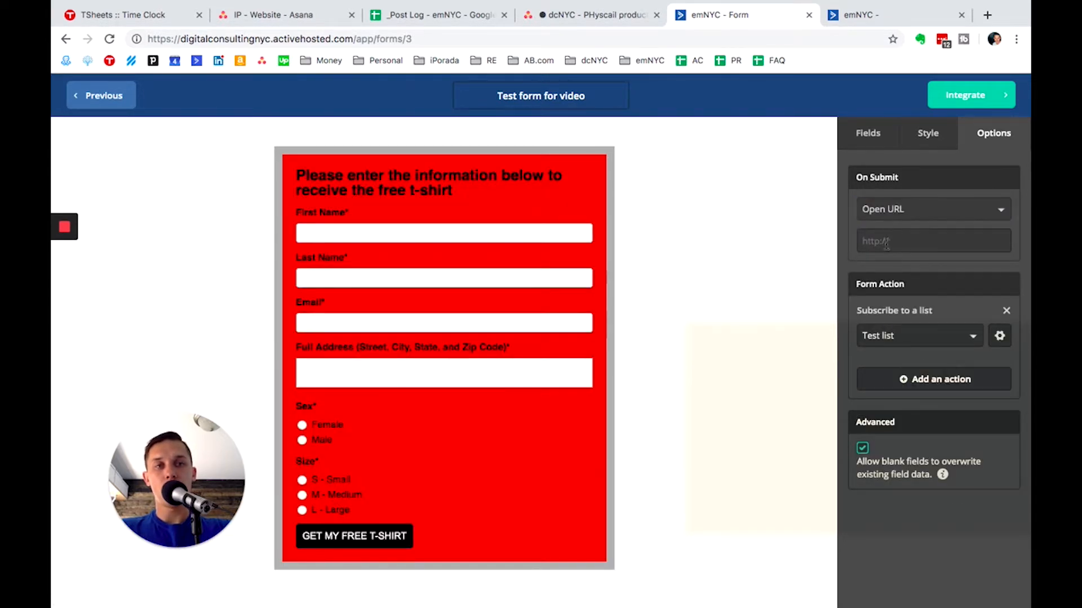
left_click(900, 213)
left_click(893, 241)
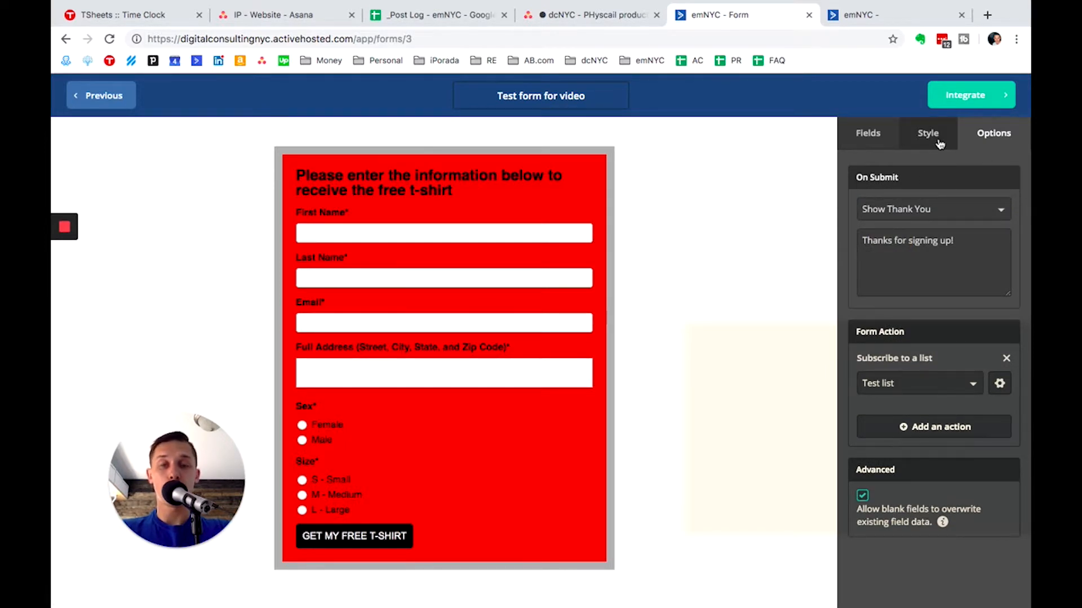
left_click(967, 104)
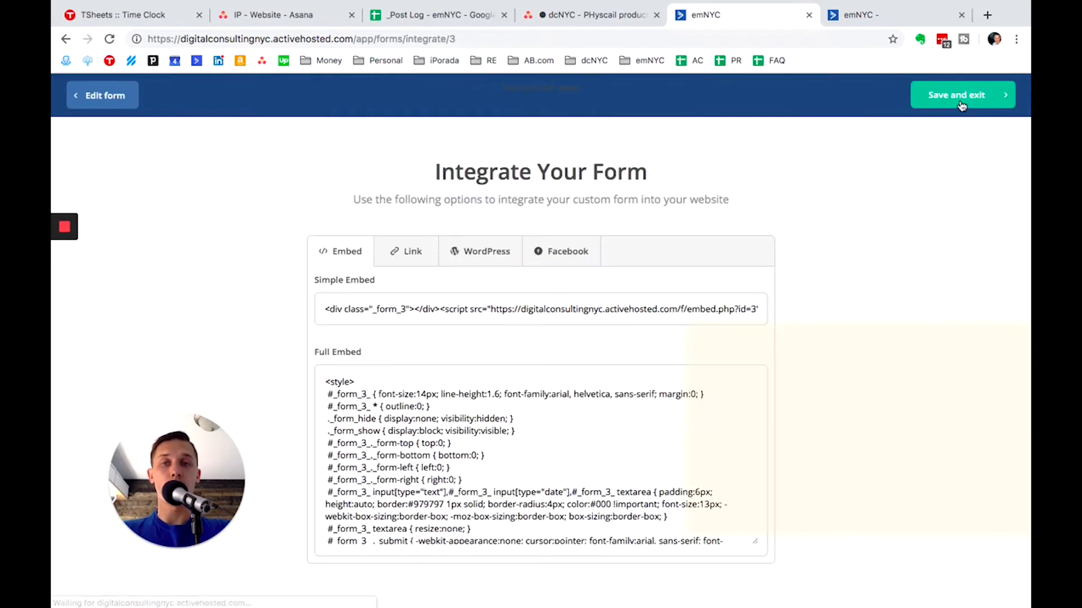
left_click(967, 96)
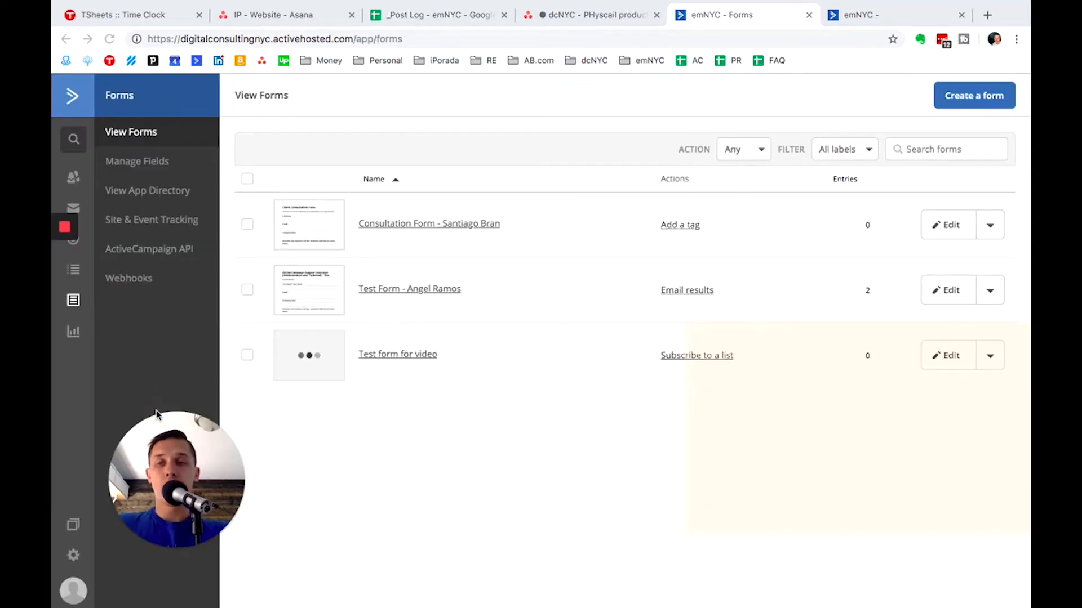
left_click(154, 387)
left_click_drag(148, 498, 149, 507)
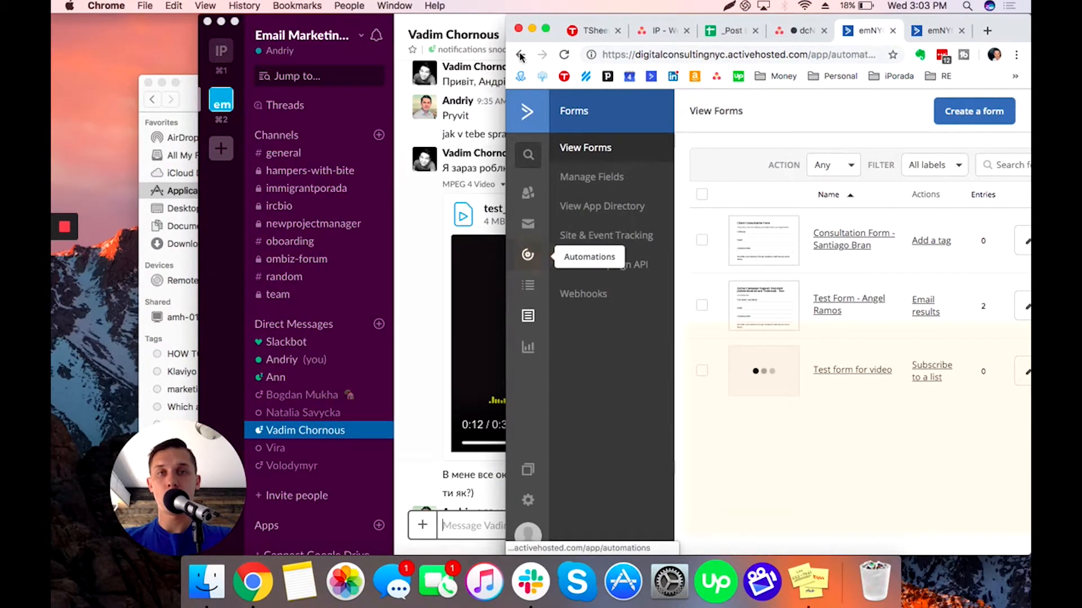
- Create a new automation from scratch in the Automations area
left_click(528, 255)
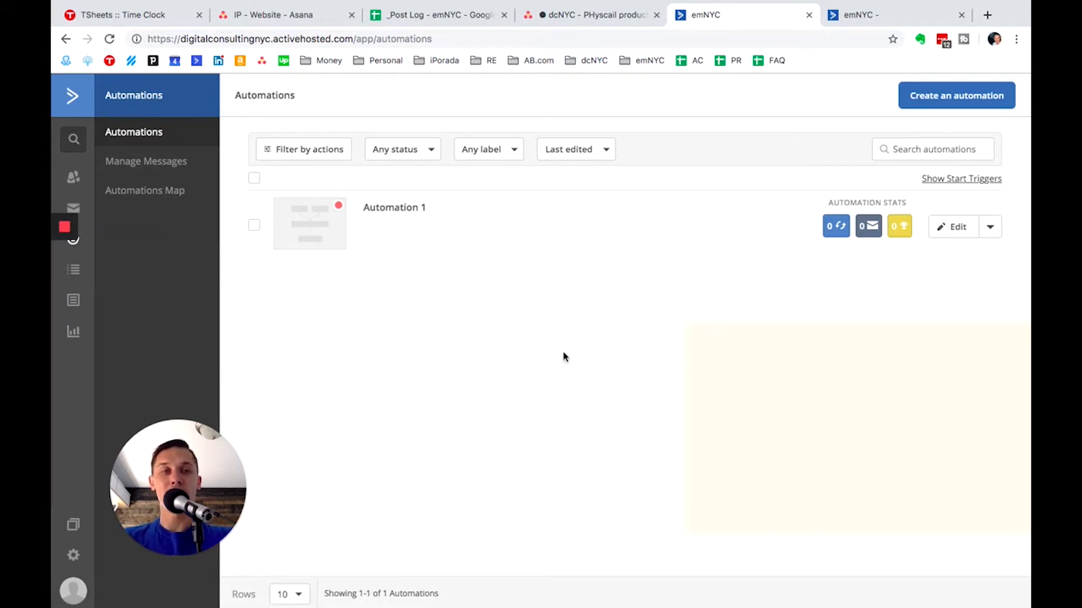
left_click(997, 106)
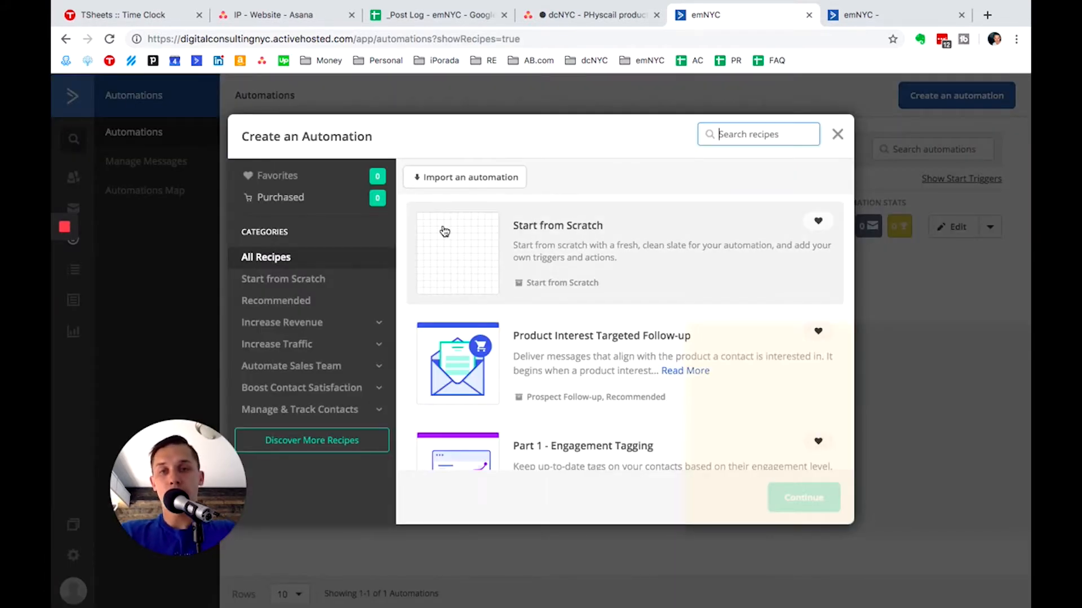
left_click(463, 251)
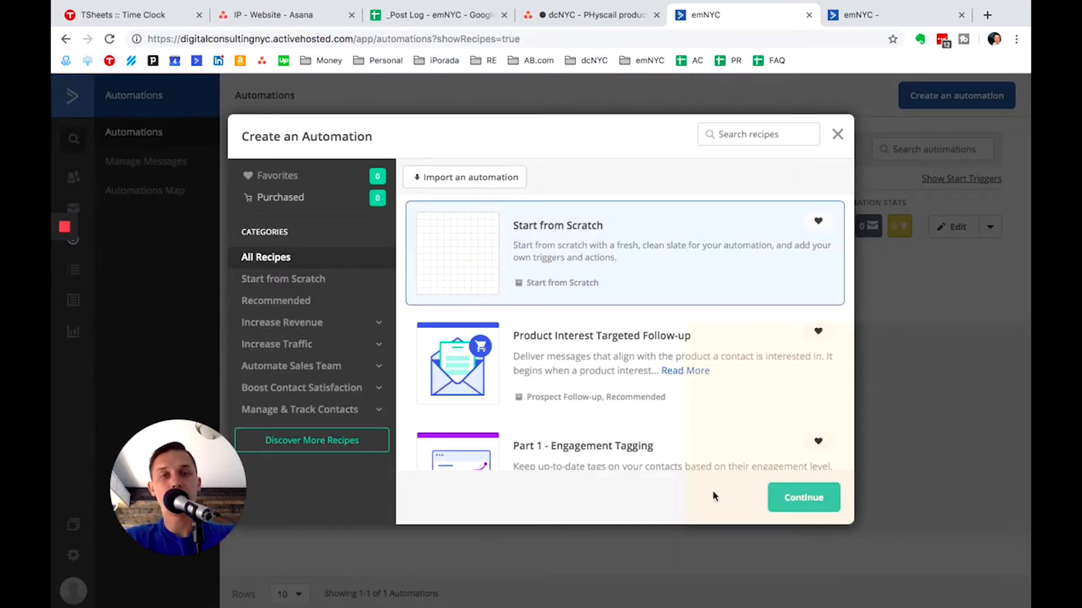
left_click(784, 500)
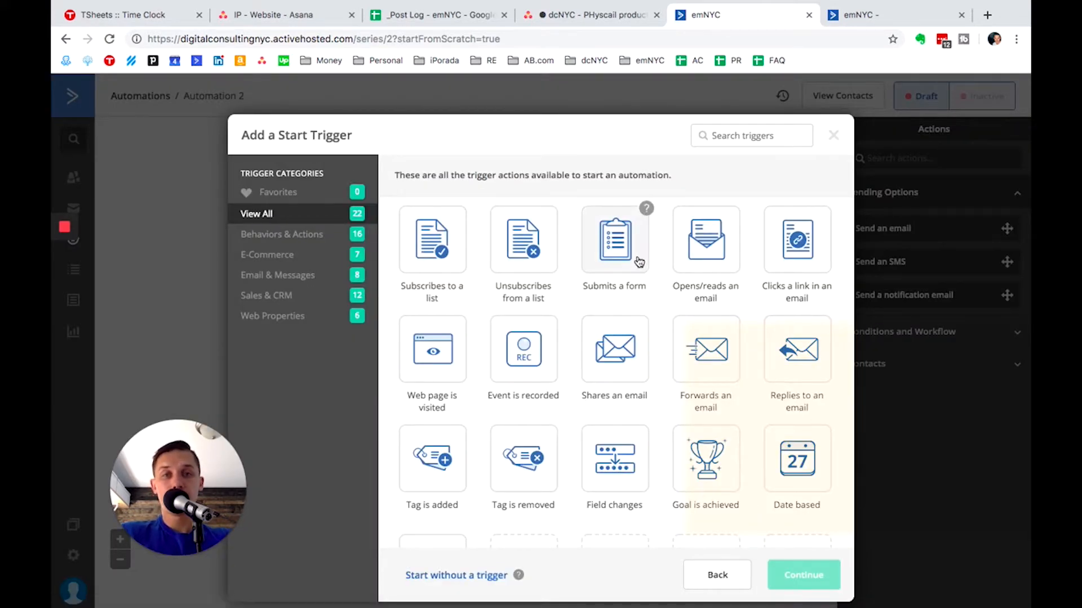
- Add a Submits a form start trigger to the automation for Test form for video
left_click(624, 259)
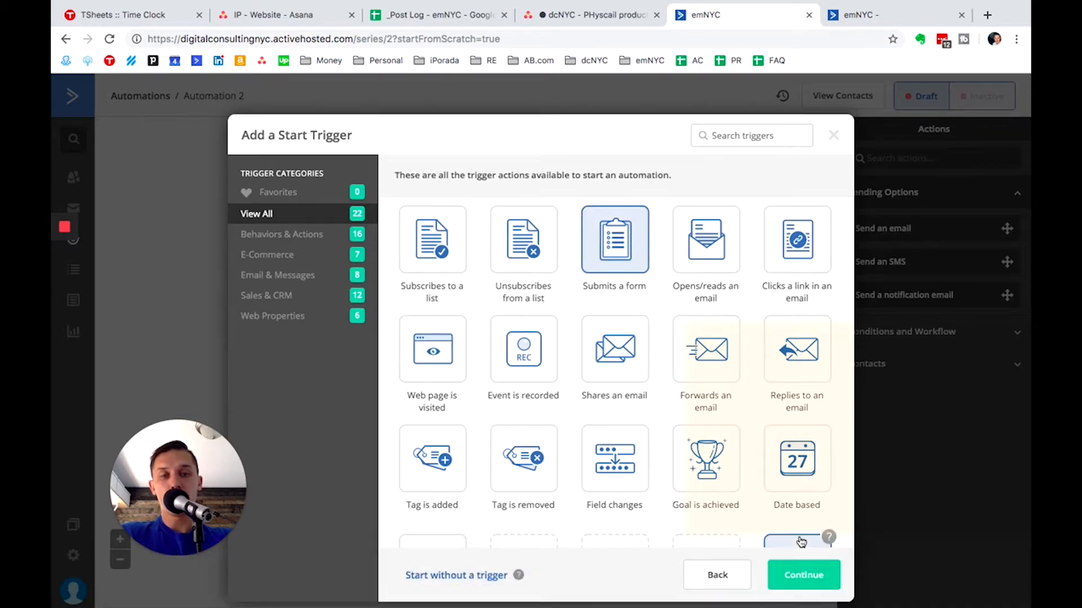
left_click(799, 571)
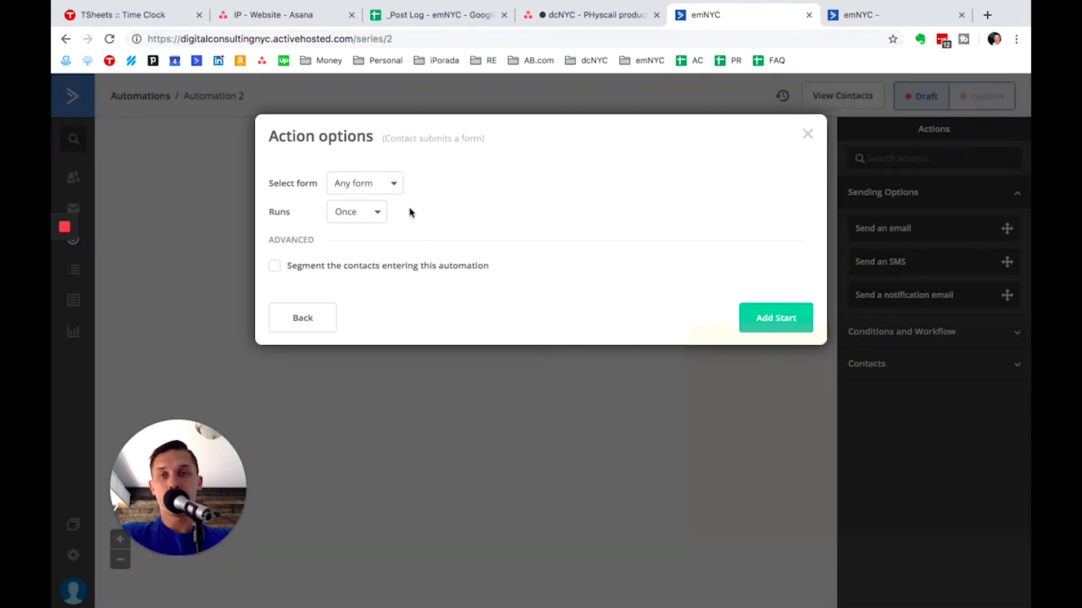
left_click(371, 189)
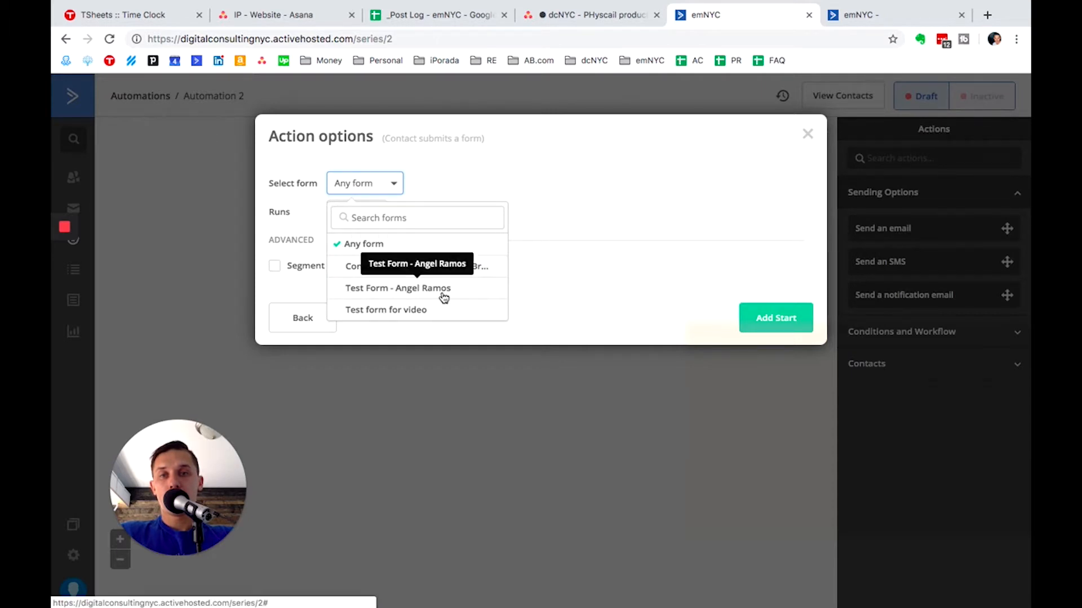
left_click(436, 315)
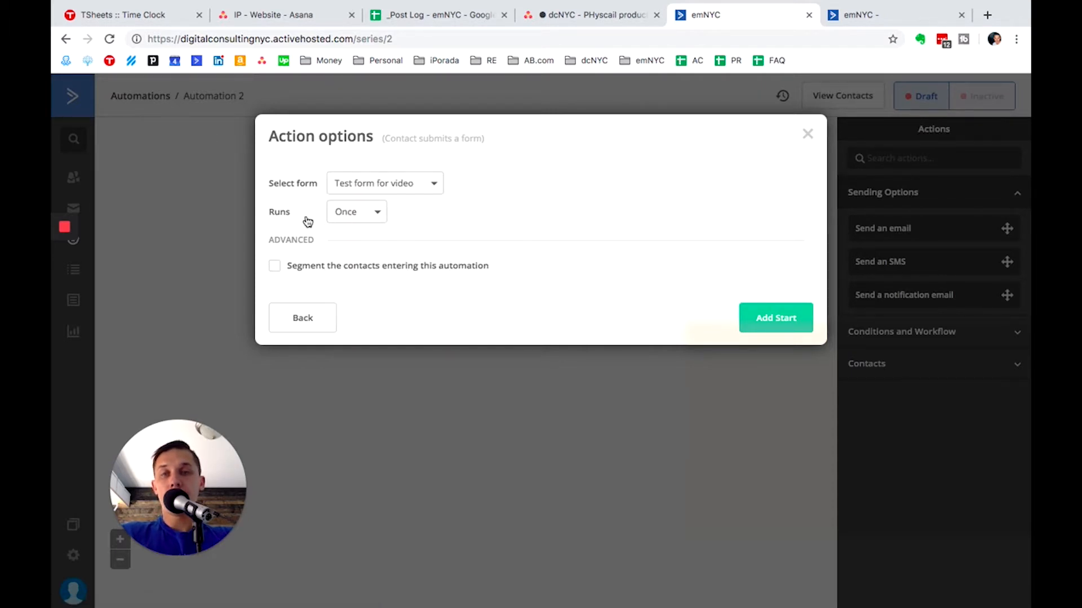
left_click(797, 329)
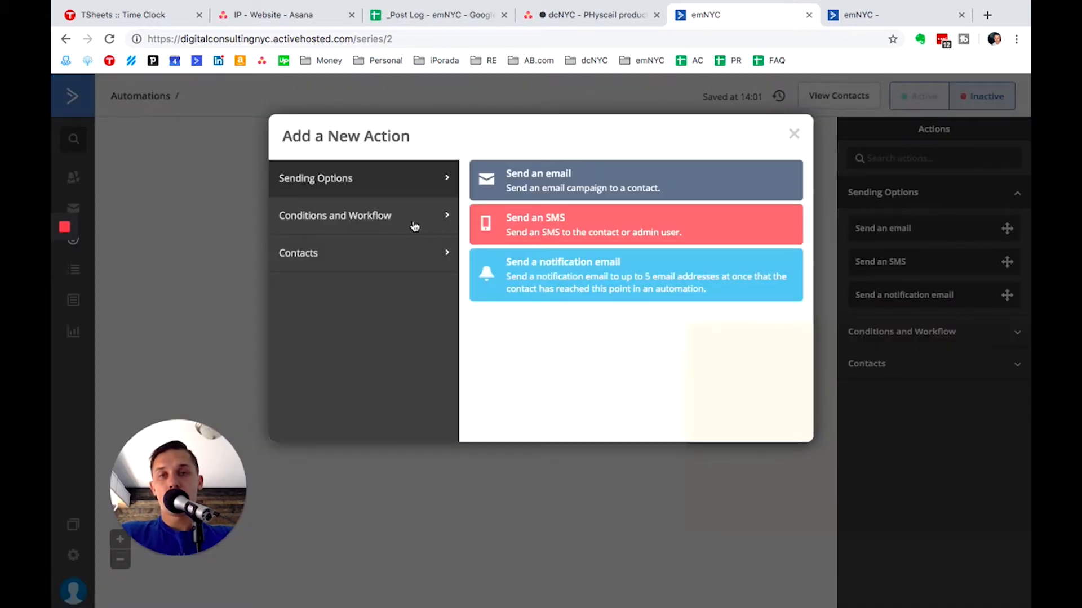
- Add an action that tags the contact with Free T Shirt
left_click(414, 226)
left_click(396, 259)
left_click(543, 342)
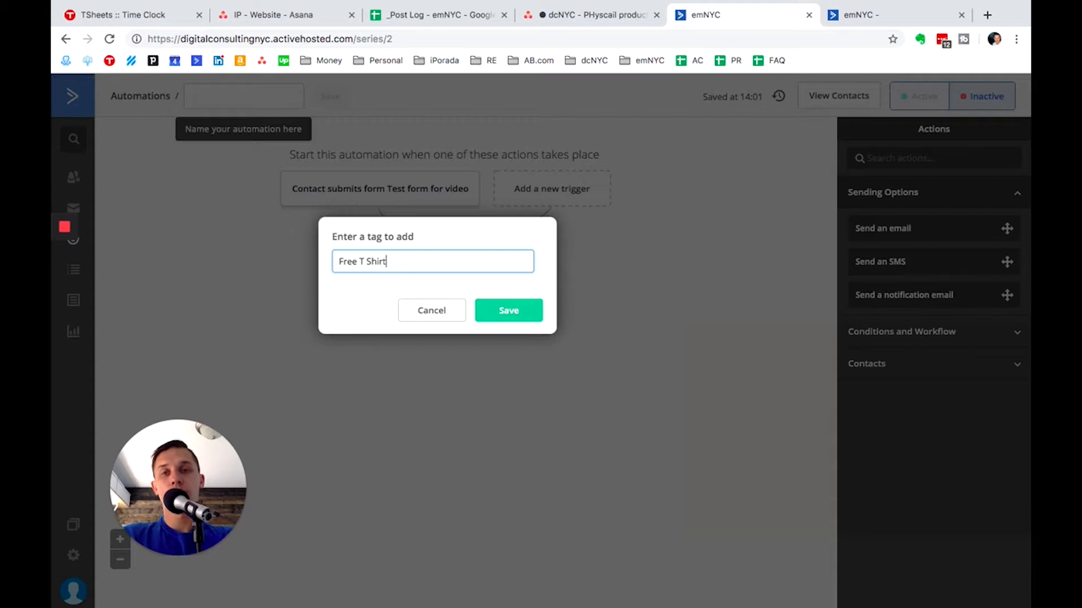
type("Free T Shirt")
left_click(536, 309)
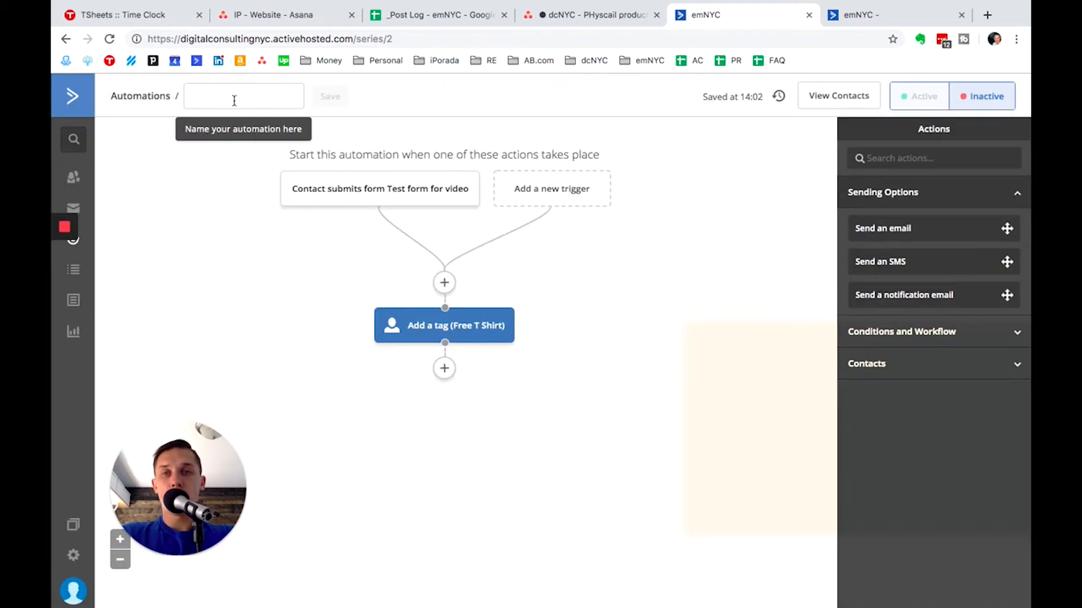
- Name the automation Free t Shirt and save the name
left_click(234, 100)
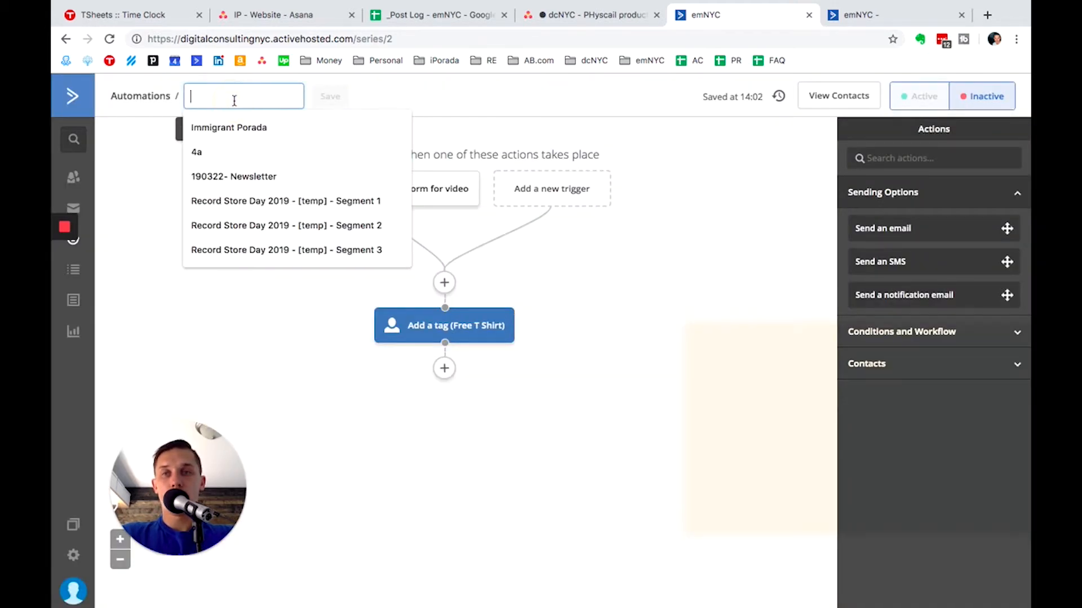
type("Free t Shirt")
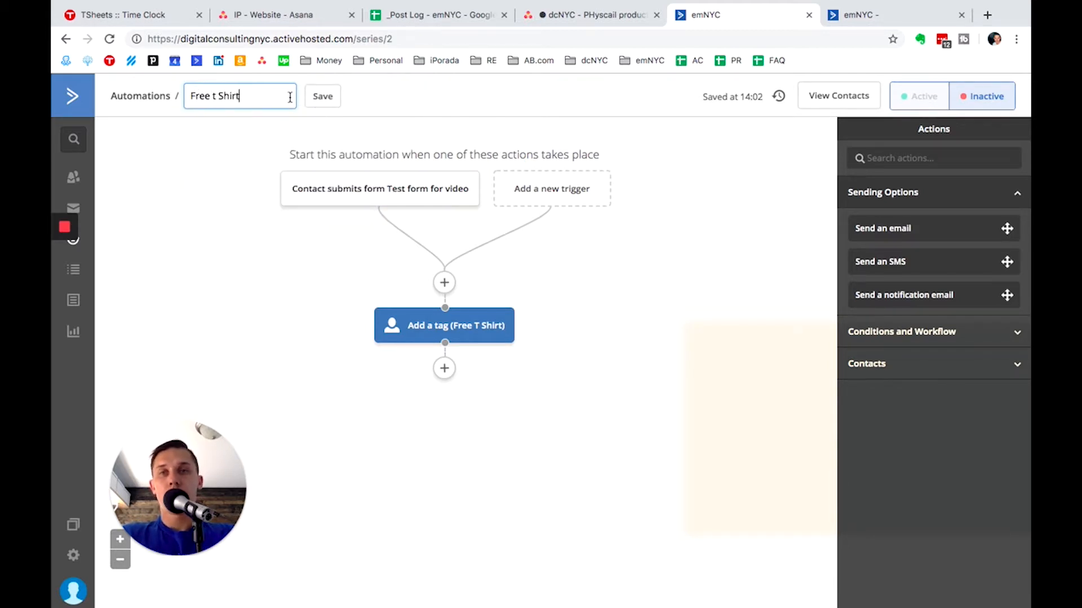
left_click(323, 103)
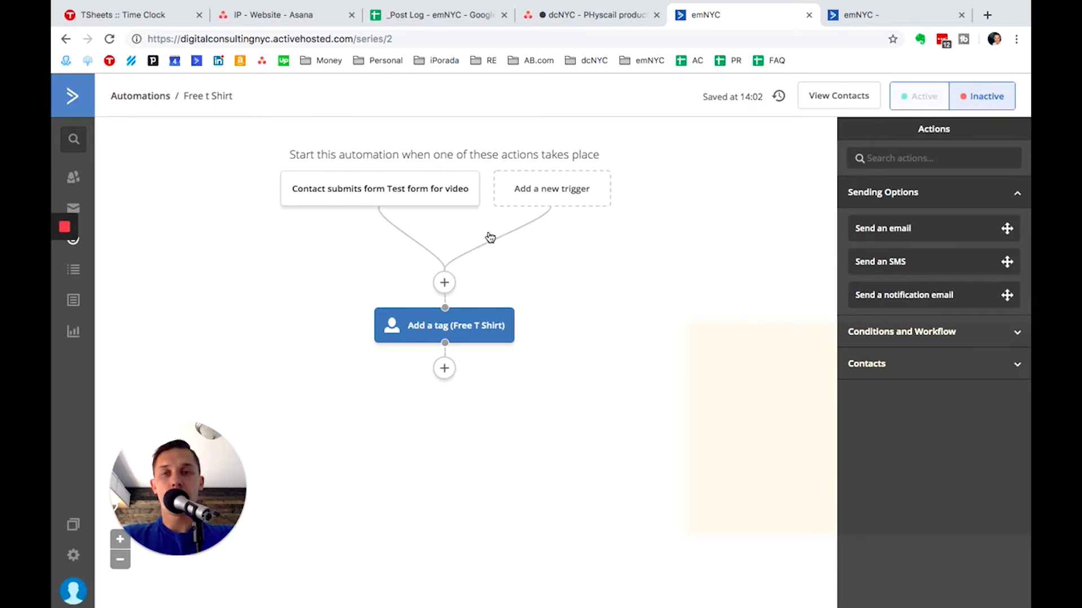
left_click(444, 368)
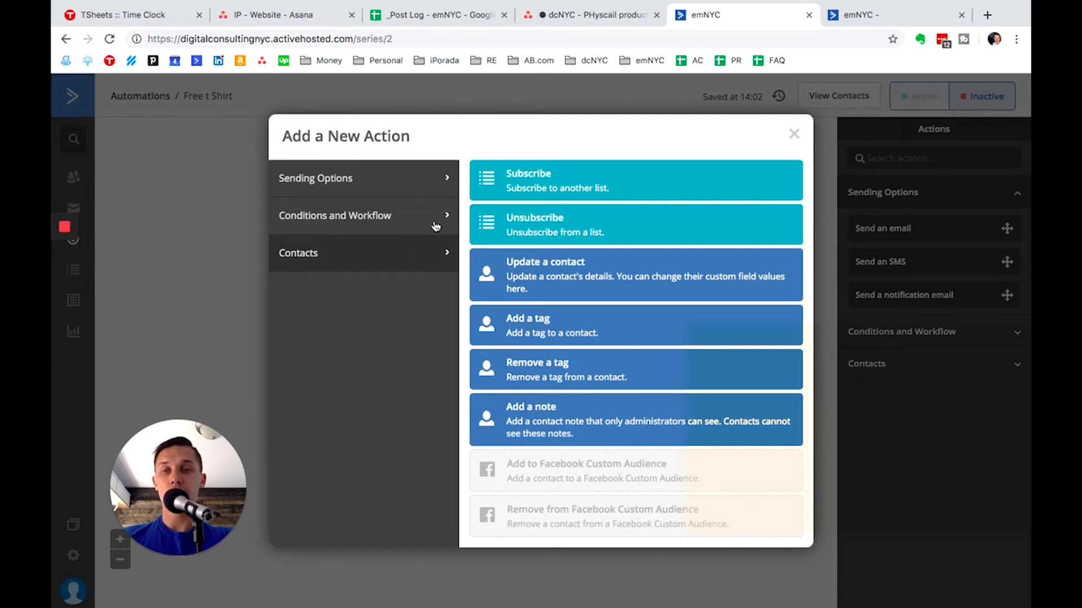
left_click(380, 209)
left_click(397, 181)
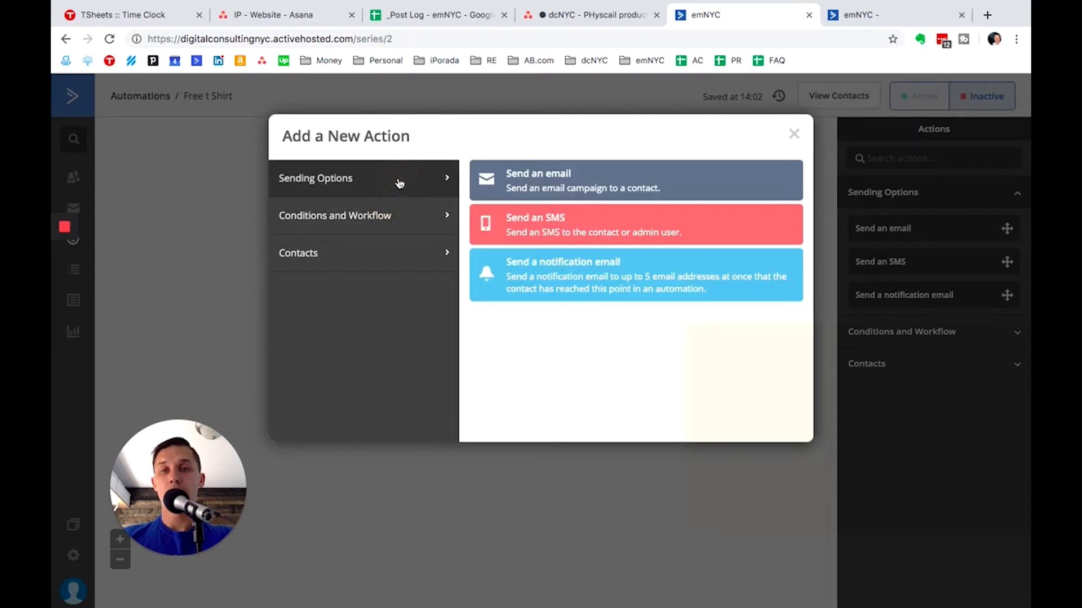
left_click(549, 186)
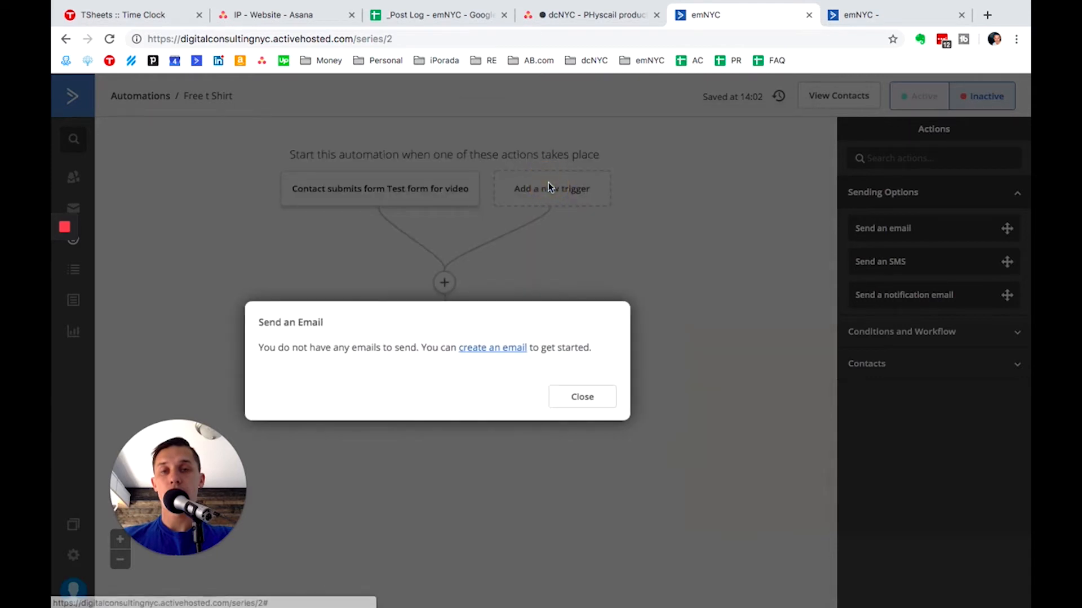
left_click(588, 396)
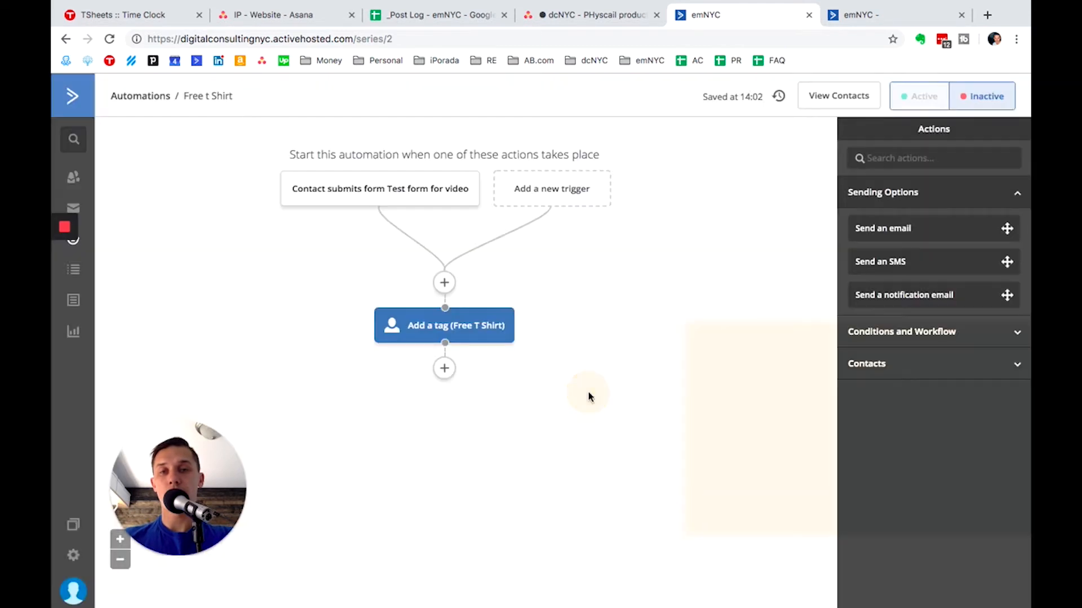
- Add a Send an email action after the tag and create a new email named "email to the customer" for it
left_click(445, 368)
left_click(514, 176)
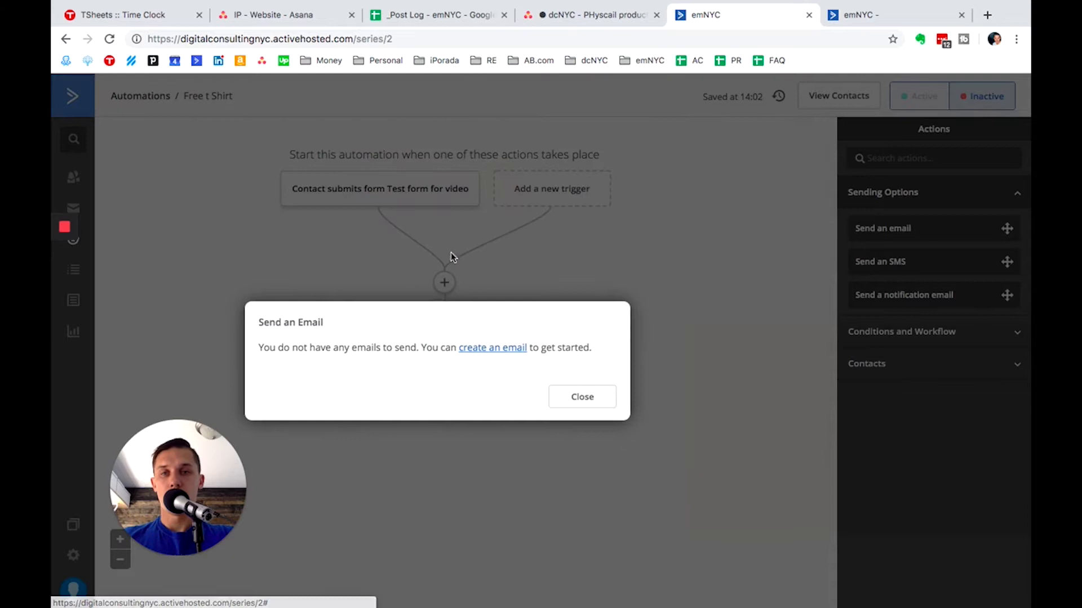
left_click(511, 347)
left_click(479, 411)
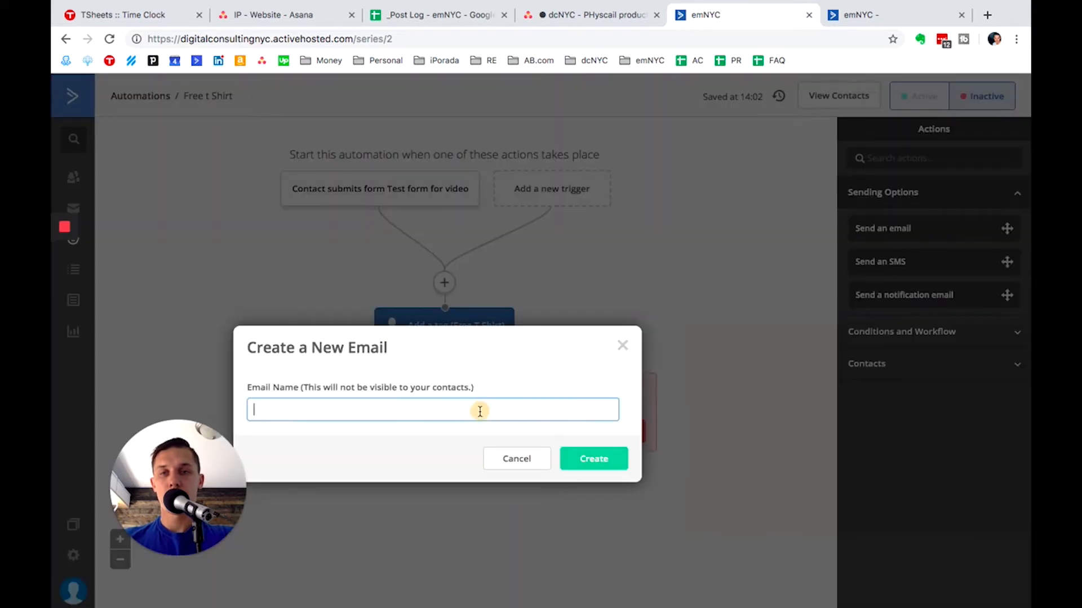
type("tes")
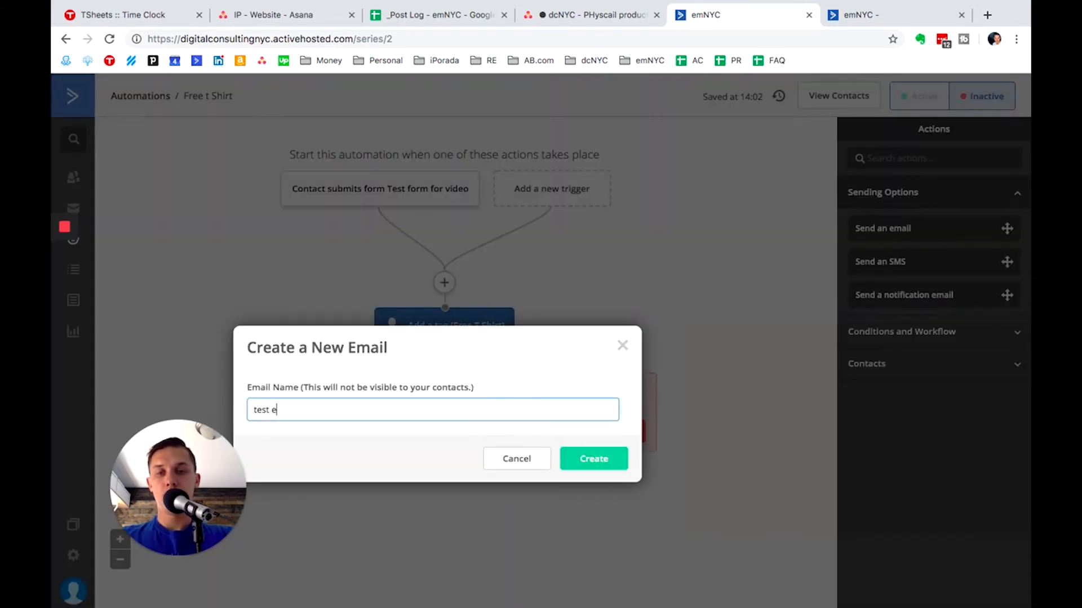
type("t e")
key("ctrl+a")
type("emai")
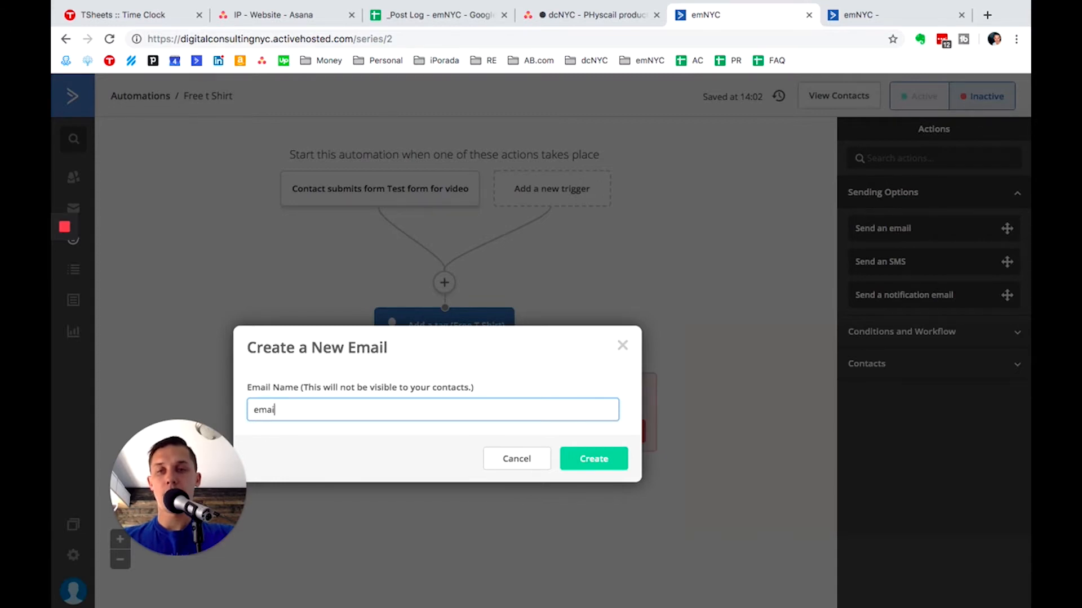
type("l to the customer")
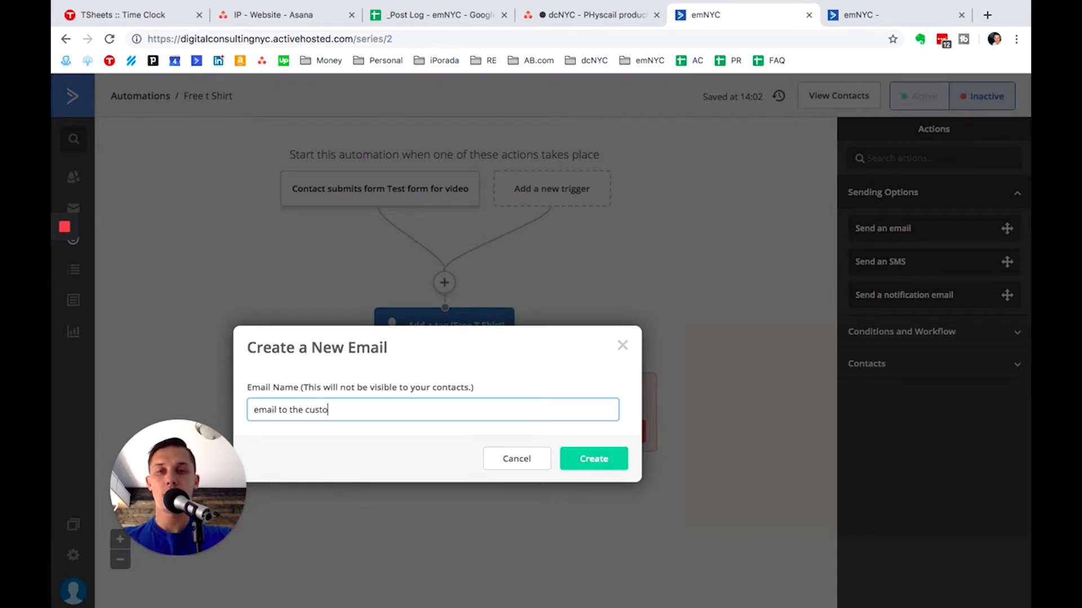
left_click(573, 456)
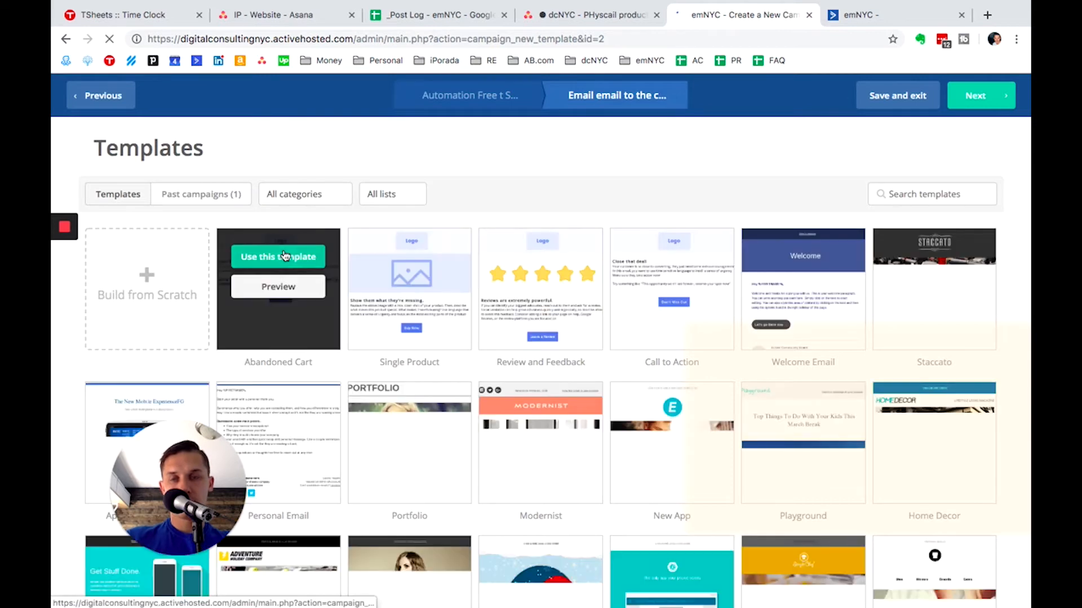
- Build the email from the Welcome Email template with the subject xyz, and save it as the email the action sends
left_click(815, 266)
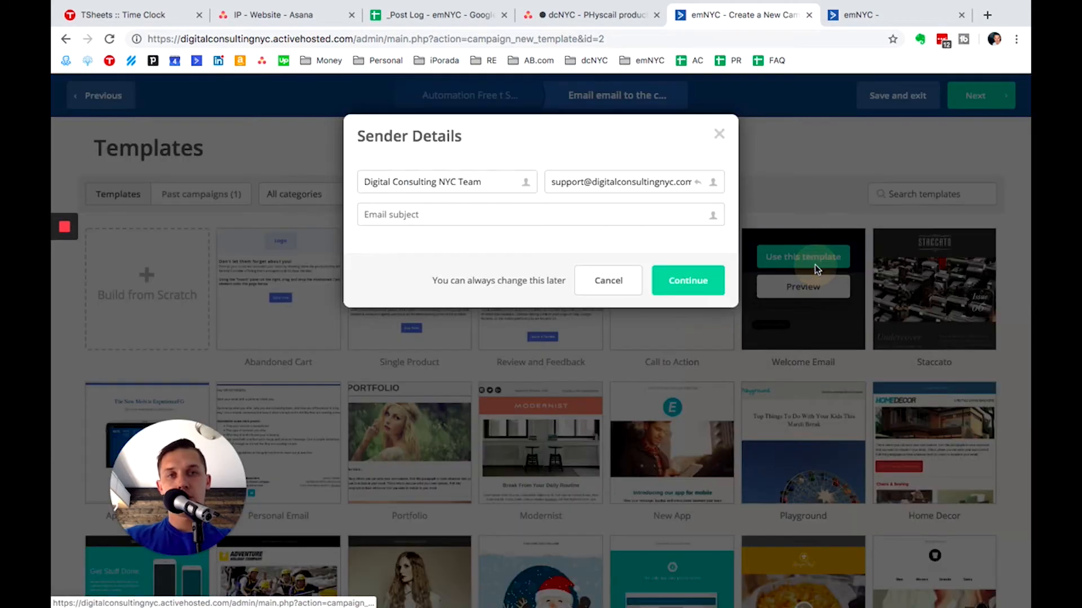
left_click(700, 220)
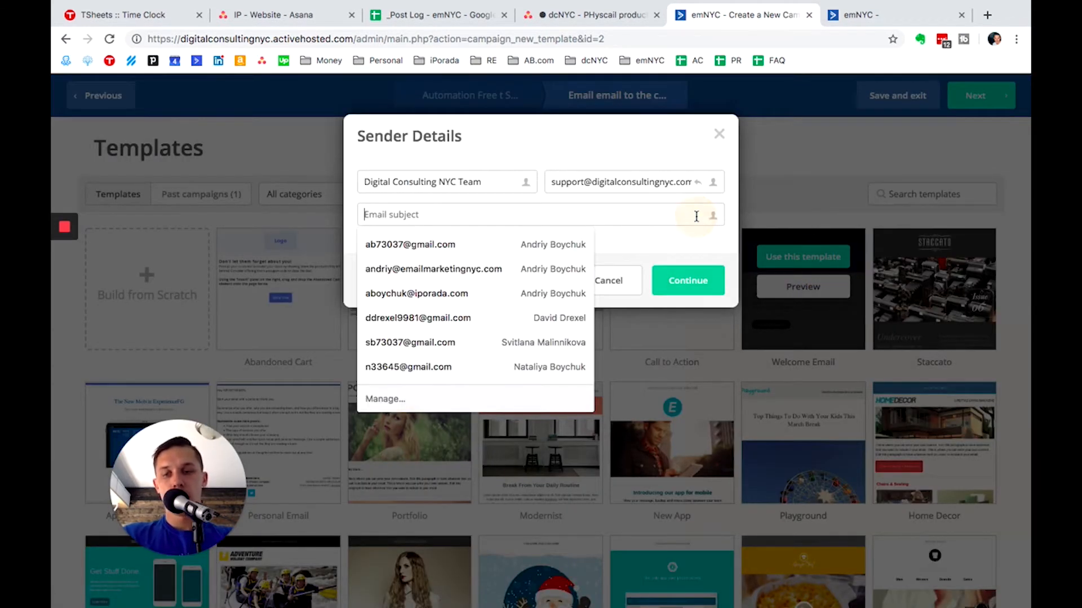
type("xyz")
left_click(692, 275)
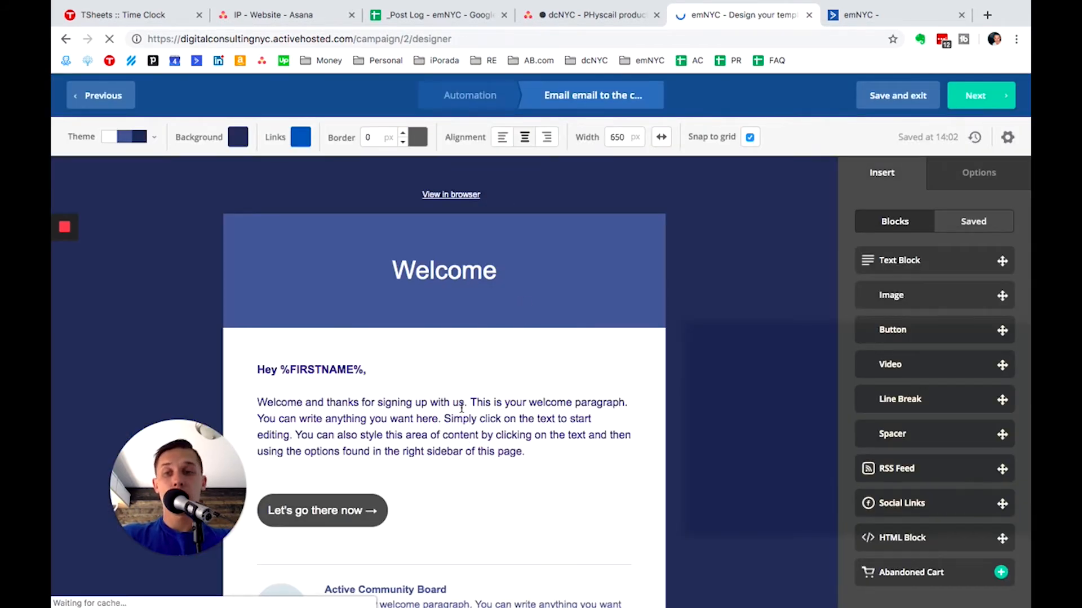
left_click(908, 108)
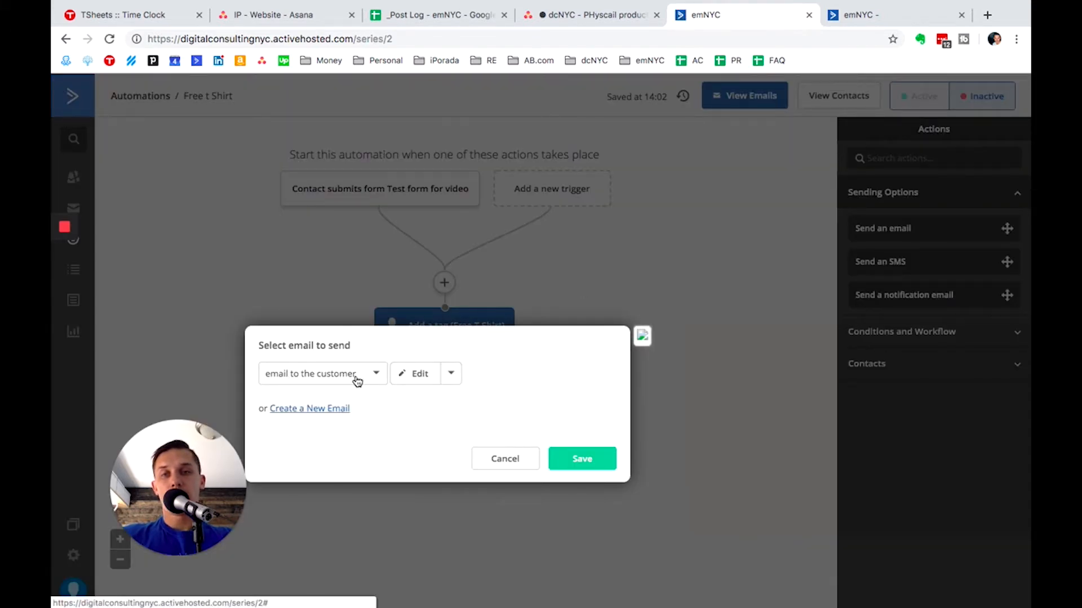
left_click(580, 465)
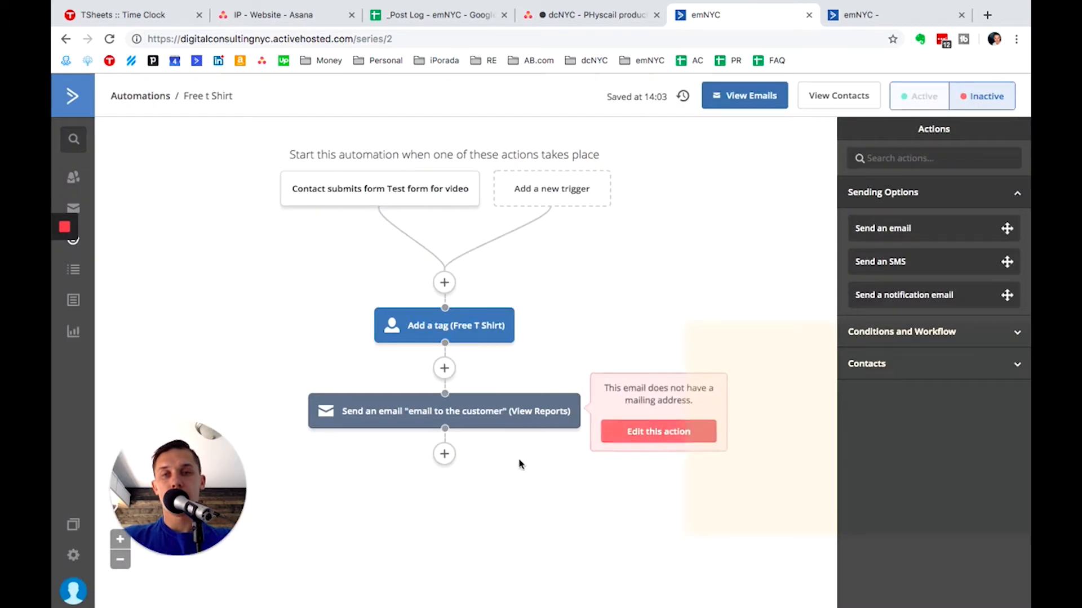
- Add a notification email action after the customer email and set its recipient to the same address as the From Email
left_click(444, 454)
left_click(444, 455)
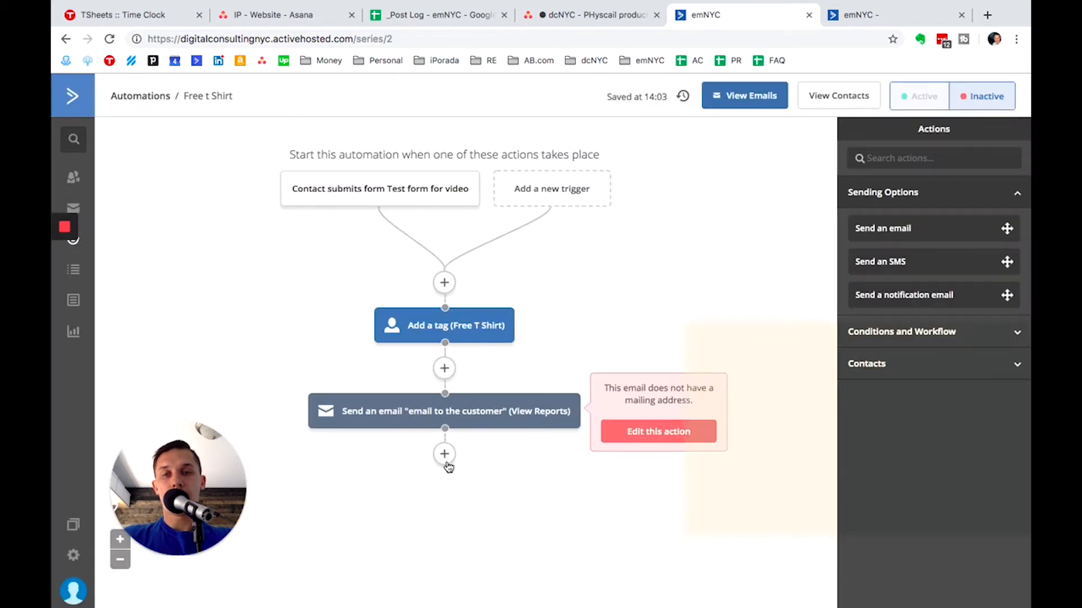
left_click(444, 455)
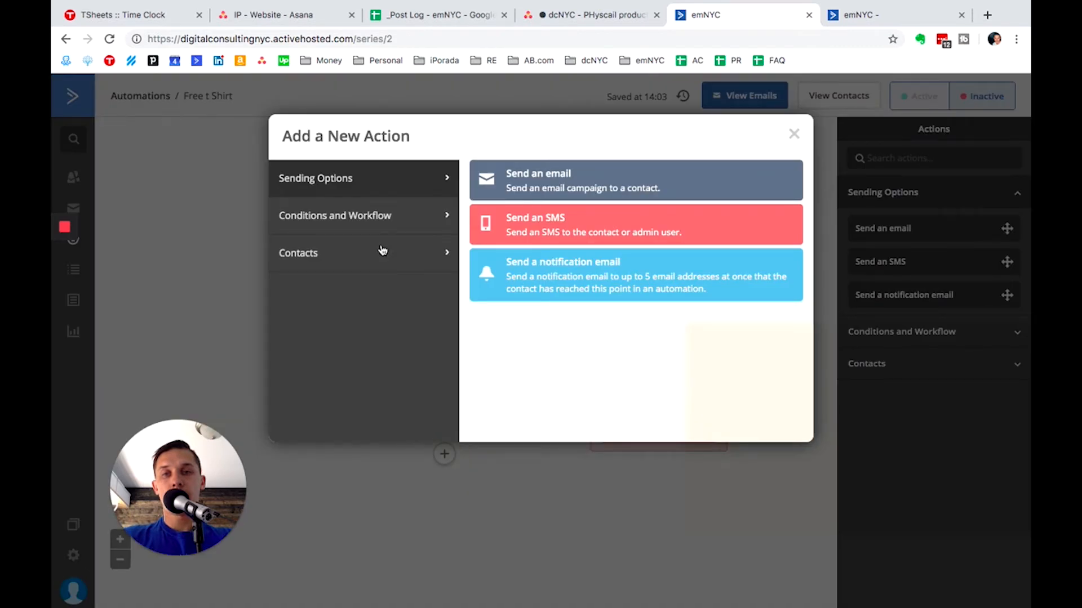
left_click(578, 277)
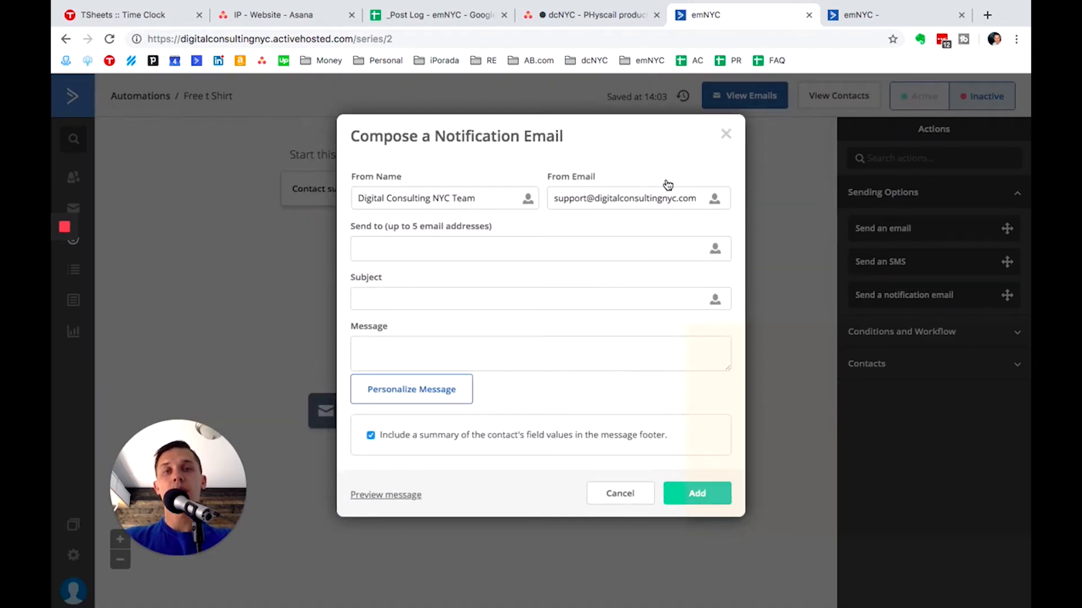
left_click(452, 255)
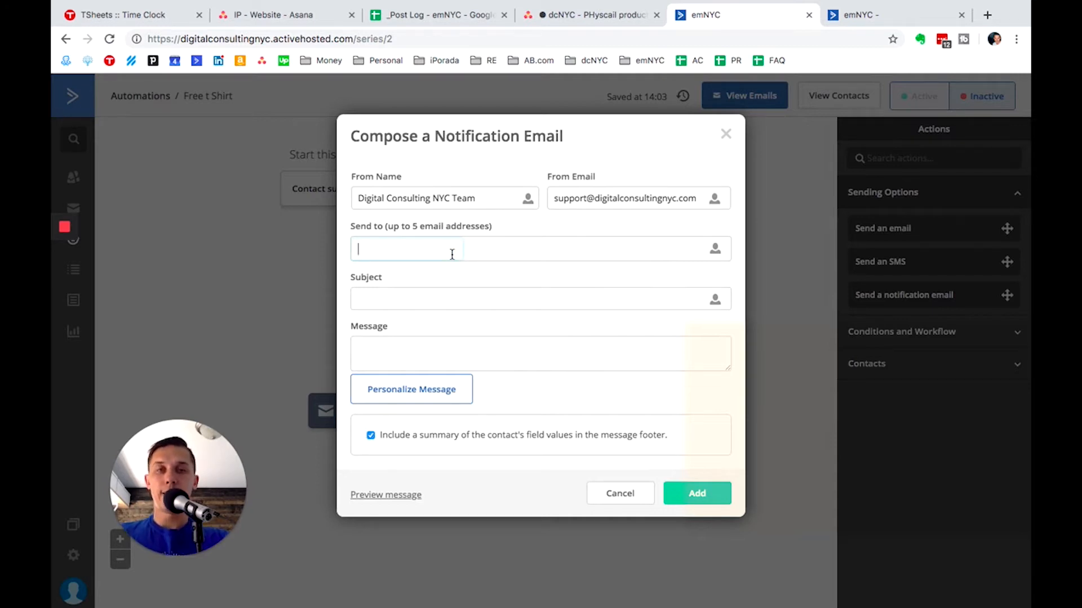
triple_click(593, 190)
key("ctrl+c")
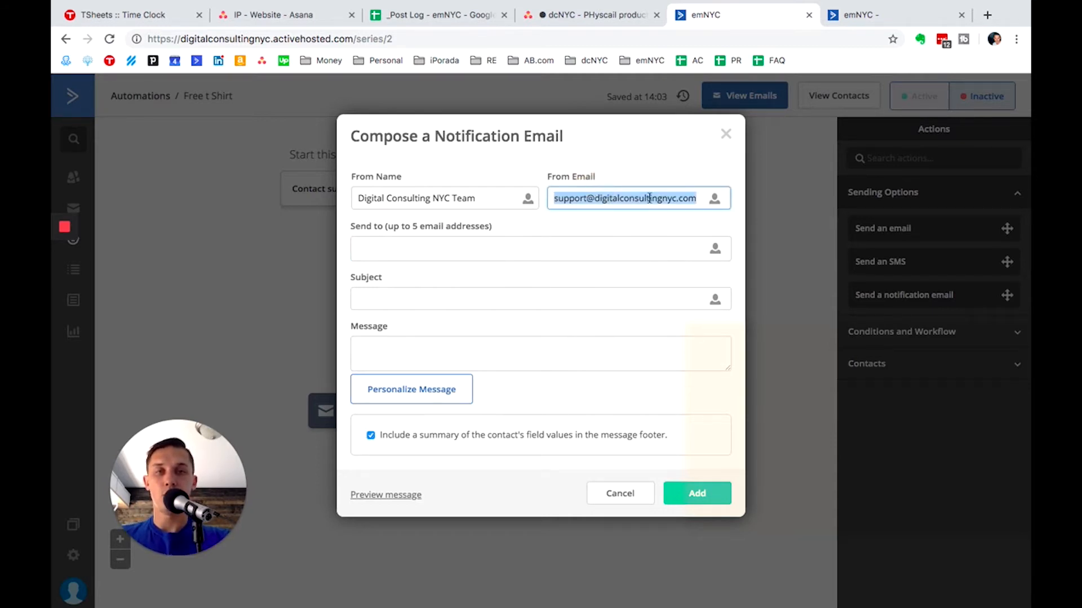
left_click(477, 257)
key("ctrl+v")
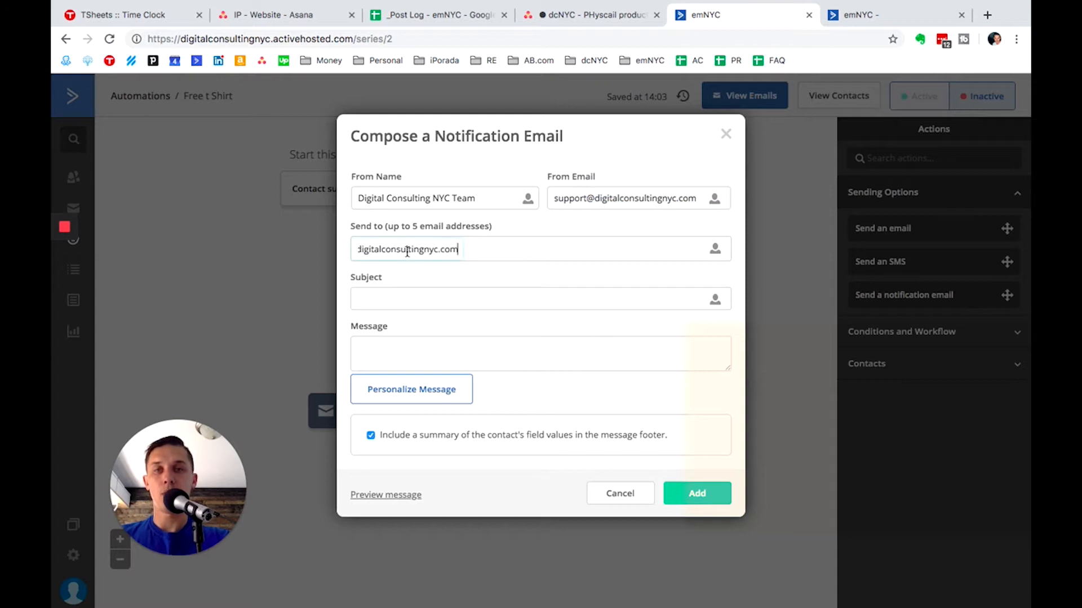
key("Return")
- Set the notification email's subject to "New Submission - Free Tshirt"
left_click(360, 300)
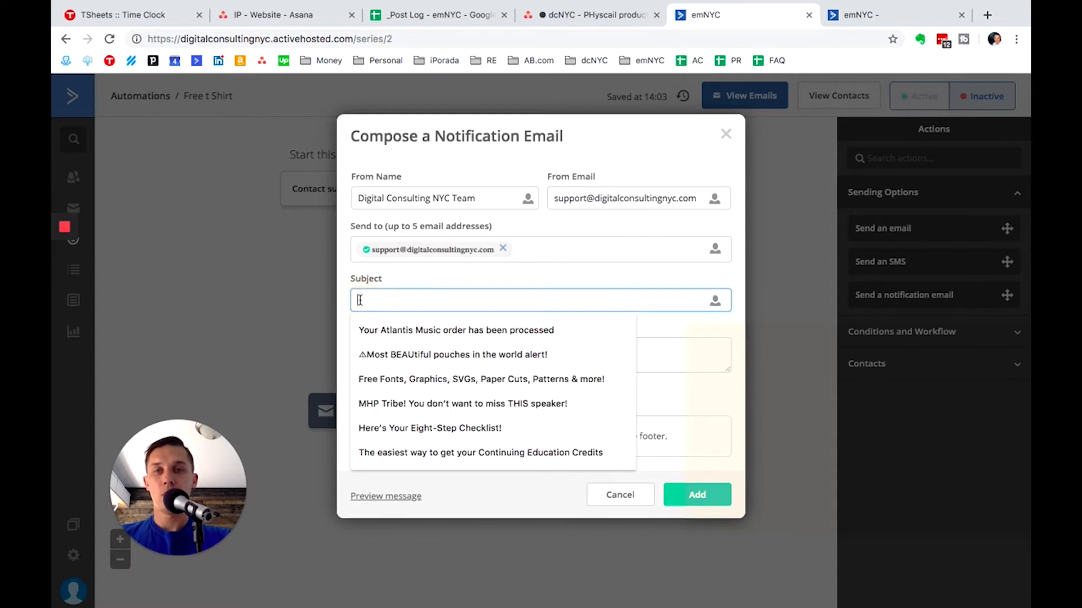
type("New ")
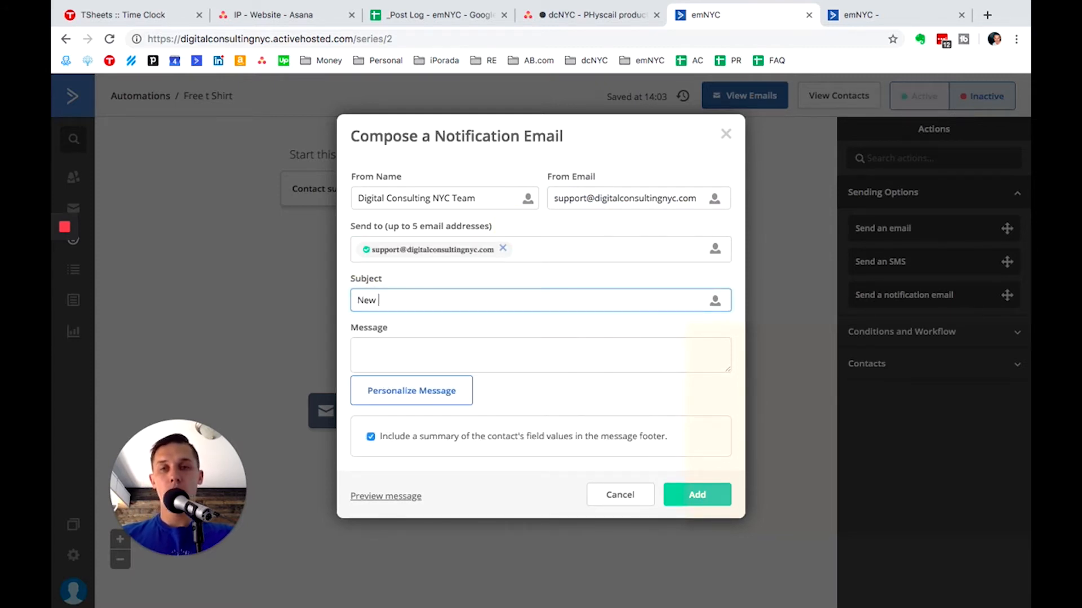
type("Submission - Free Tshirt")
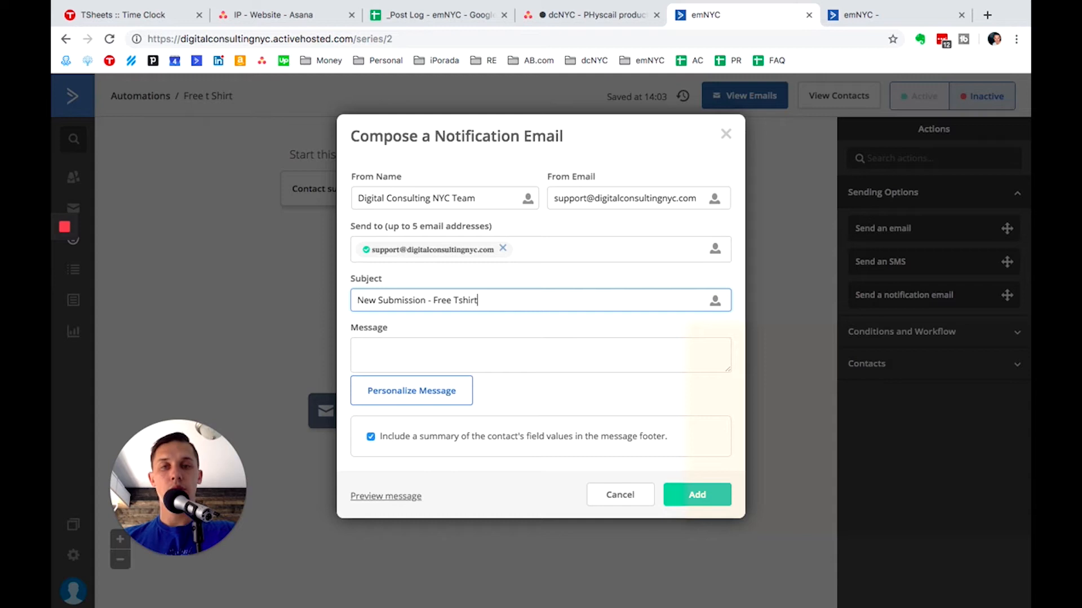
- Insert the Email Address personalization in the message and copy its %EMAIL% tag to the end of the subject after a dash
left_click(399, 356)
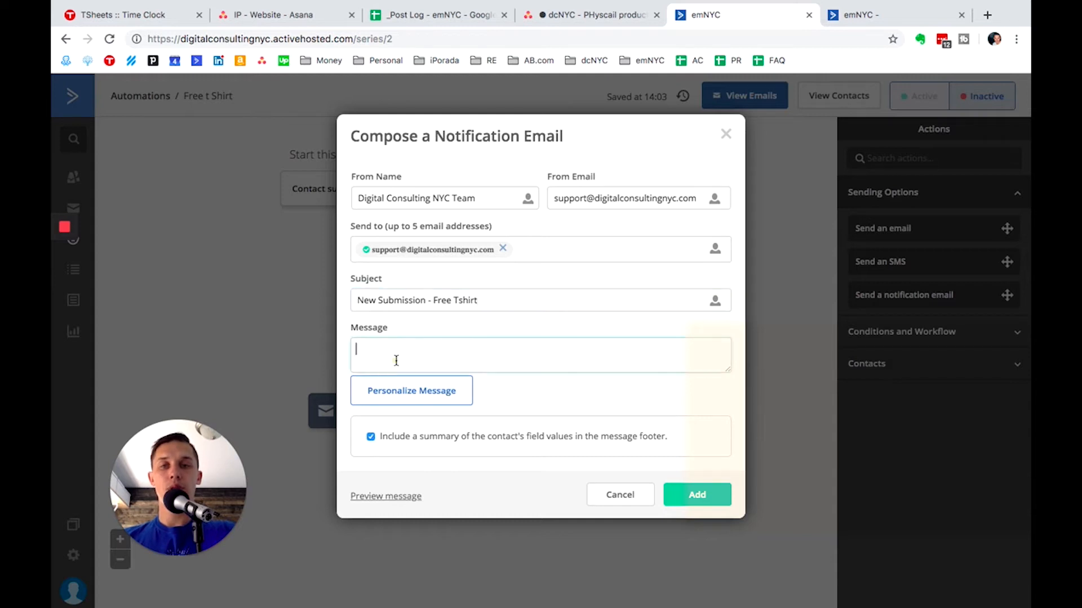
left_click(406, 389)
left_click(517, 175)
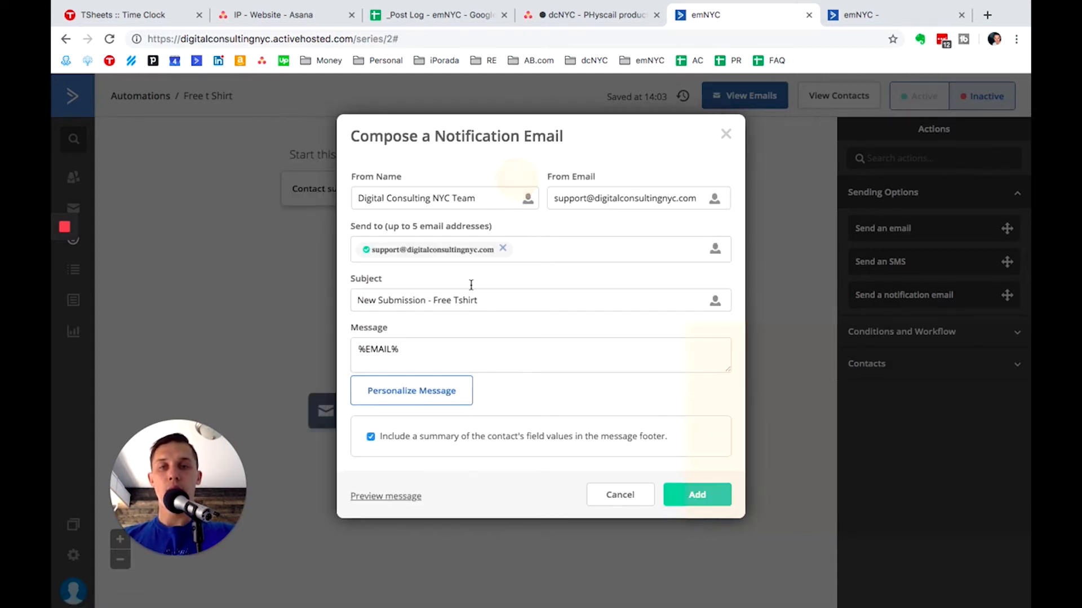
left_click_drag(434, 346, 339, 353)
key("ctrl+c")
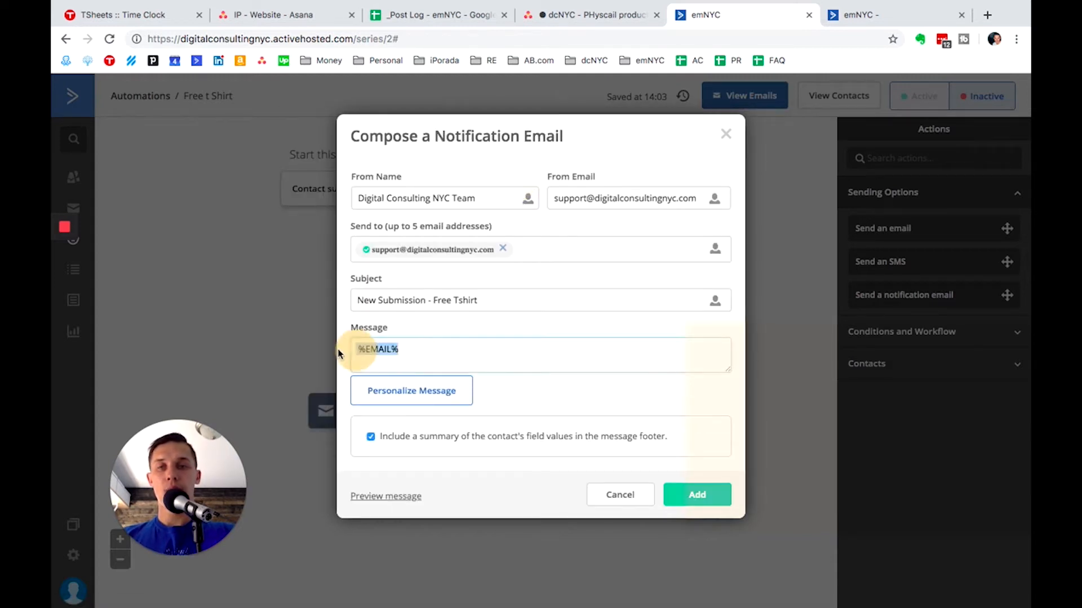
left_click(539, 296)
type("-")
key("ctrl+v")
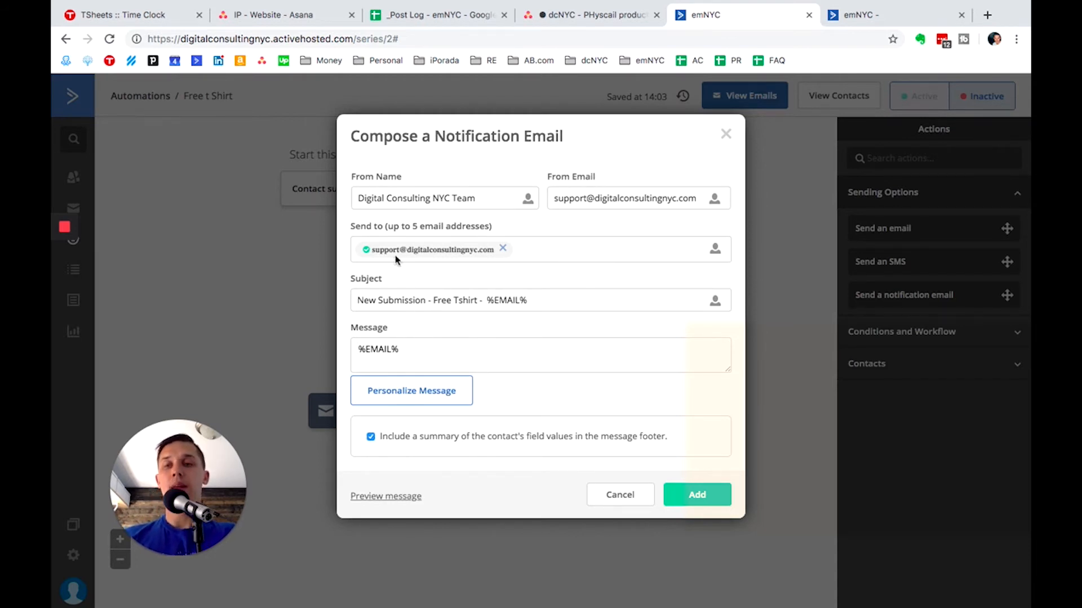
- Replace the message text with a "Hi" greeting using the recipient's first name, followed by a blank line
mouse_move(397, 261)
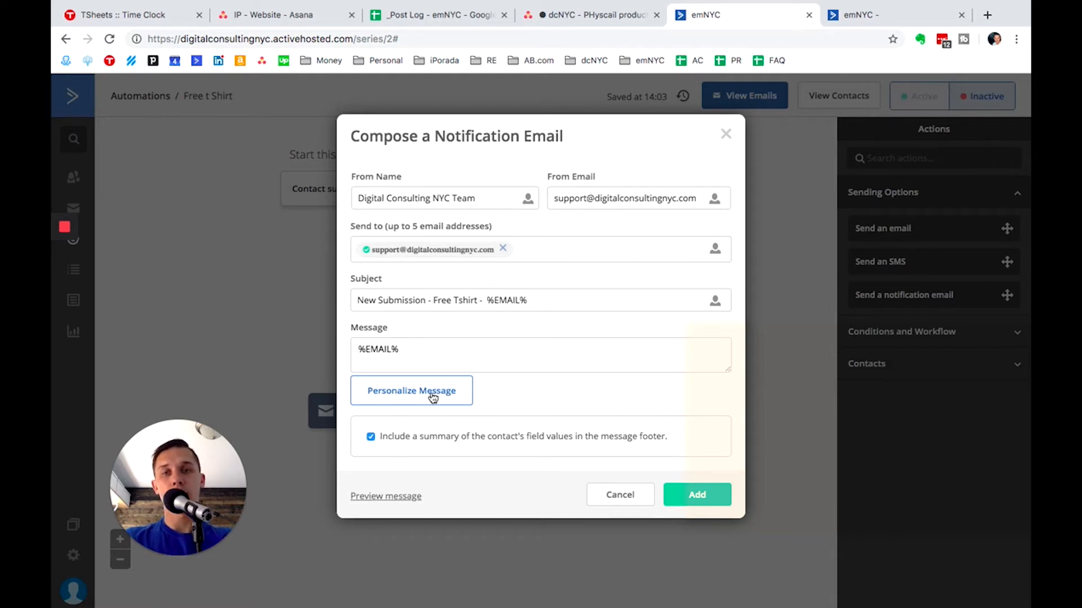
triple_click(445, 352)
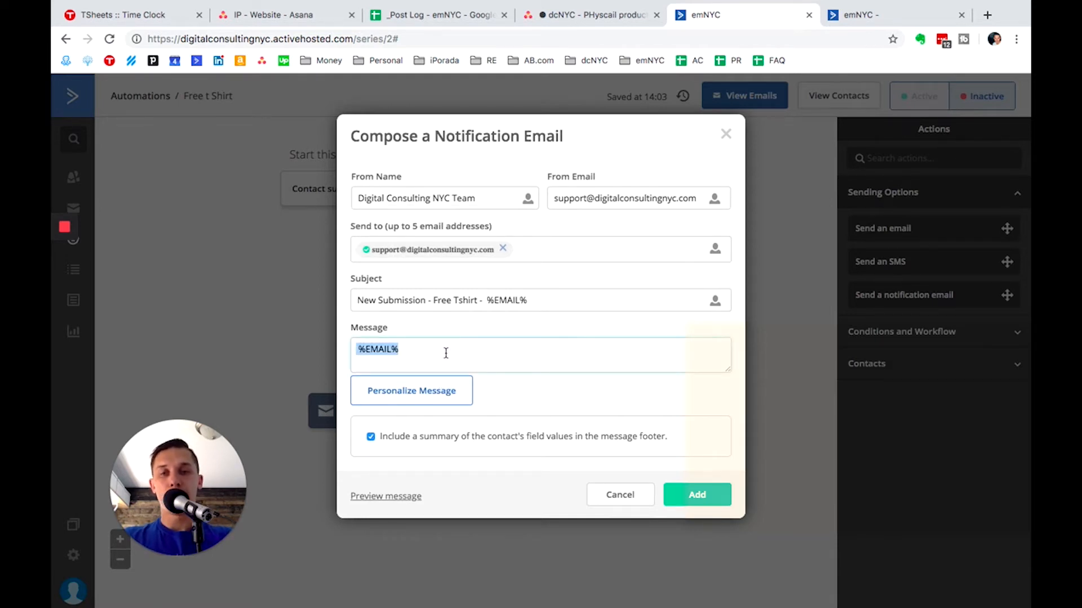
type("Hi Andri")
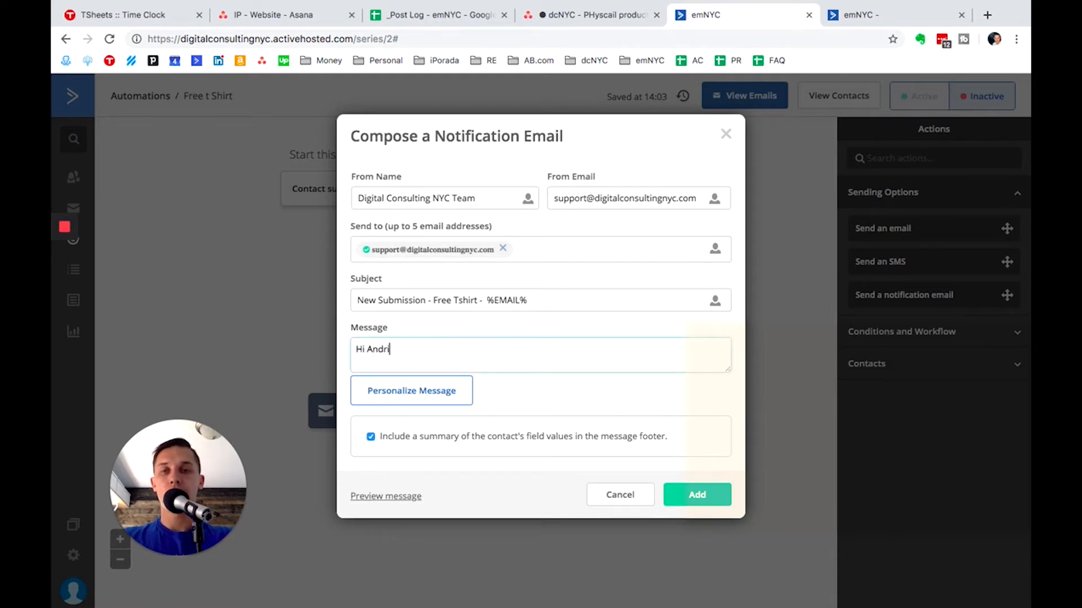
type("y,")
key("Return")
key("Return")
- Write below the greeting: "This person submitted the form for free t-shirt. Here is the information, please send it out."
type("p")
key("BackSpace")
type("Th")
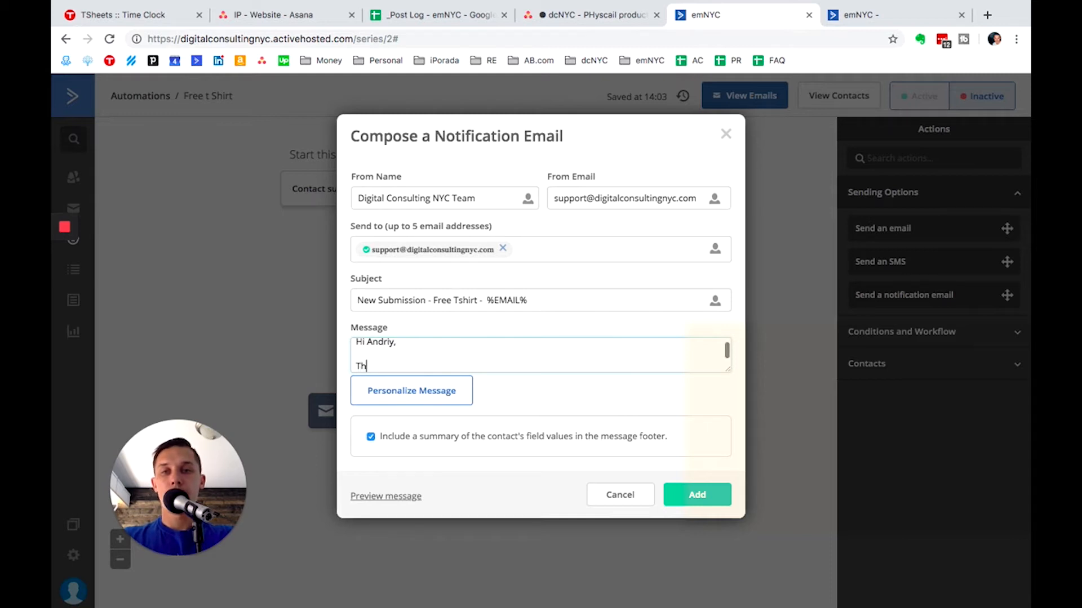
type("is person subm")
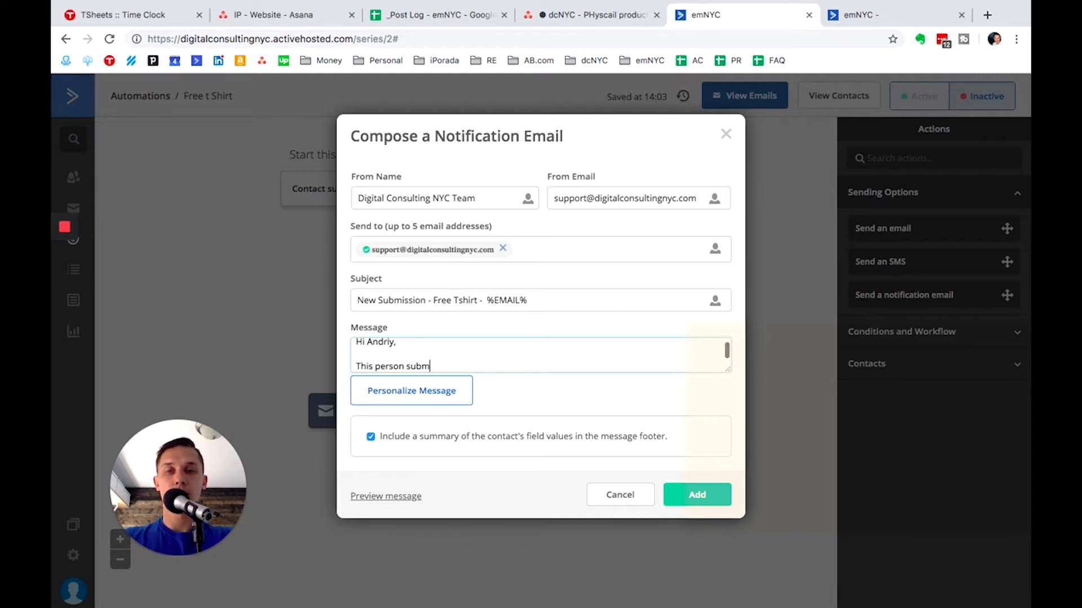
type("itted a form")
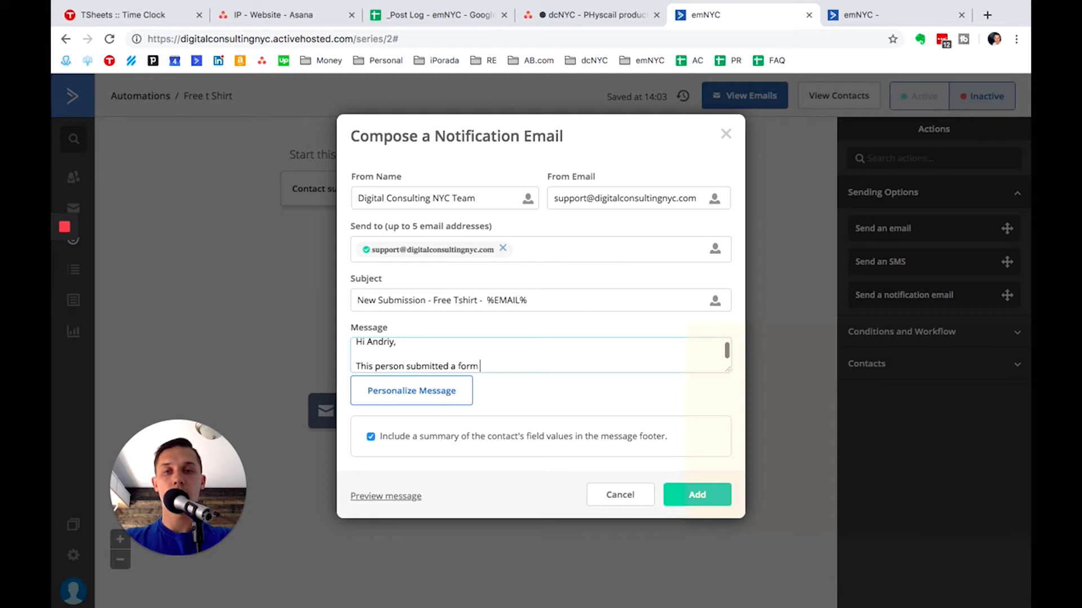
key("BackSpace")
key("BackSpace")
key("BackSpace")
key("BackSpace")
key("BackSpace")
key("BackSpace")
key("BackSpace")
type("the form")
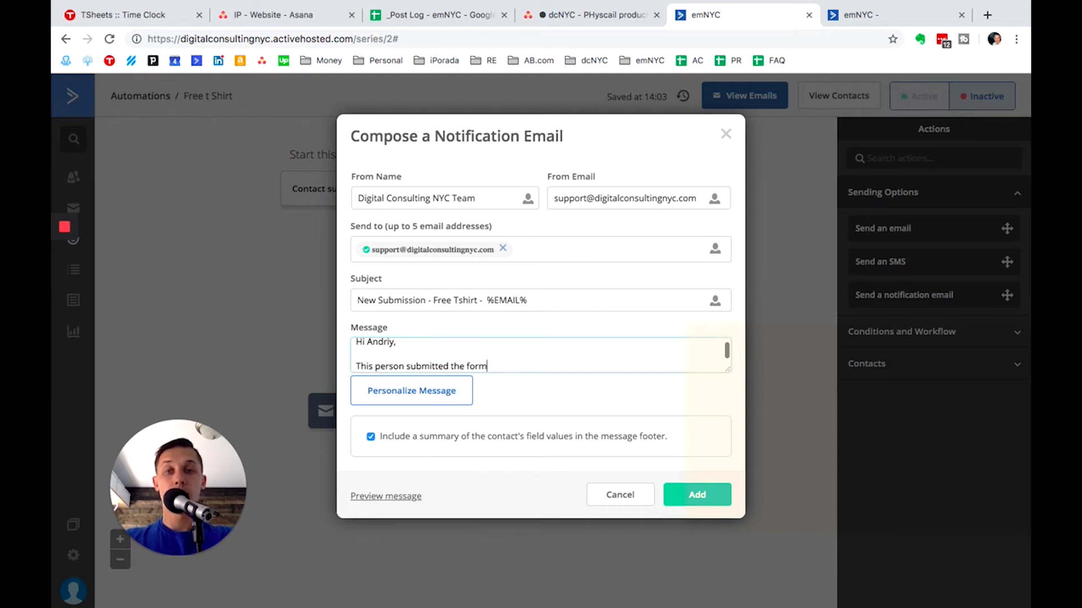
type(" for fre")
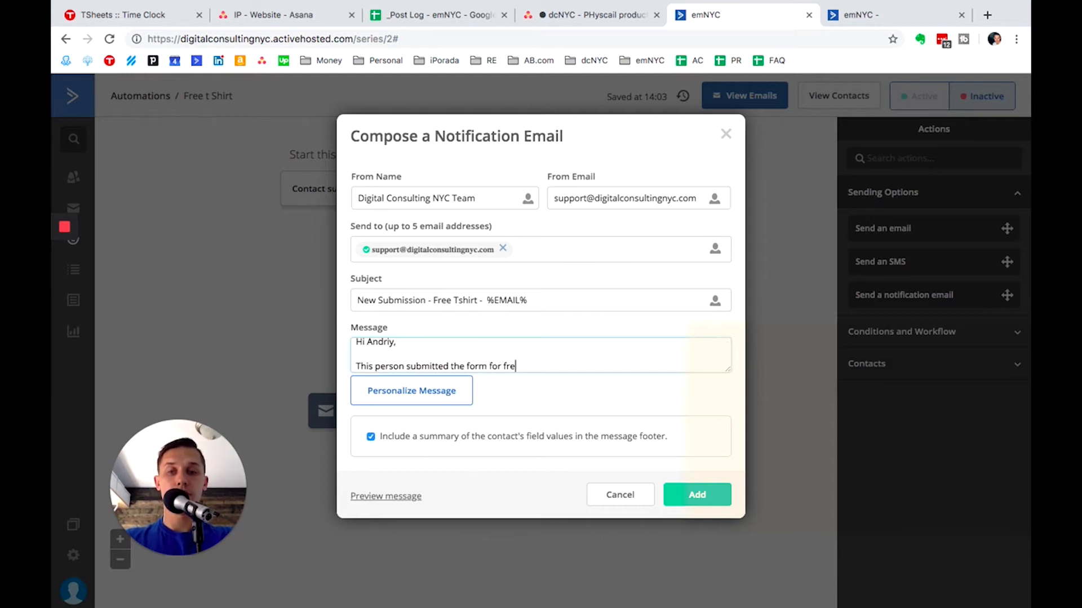
type("e t-shir")
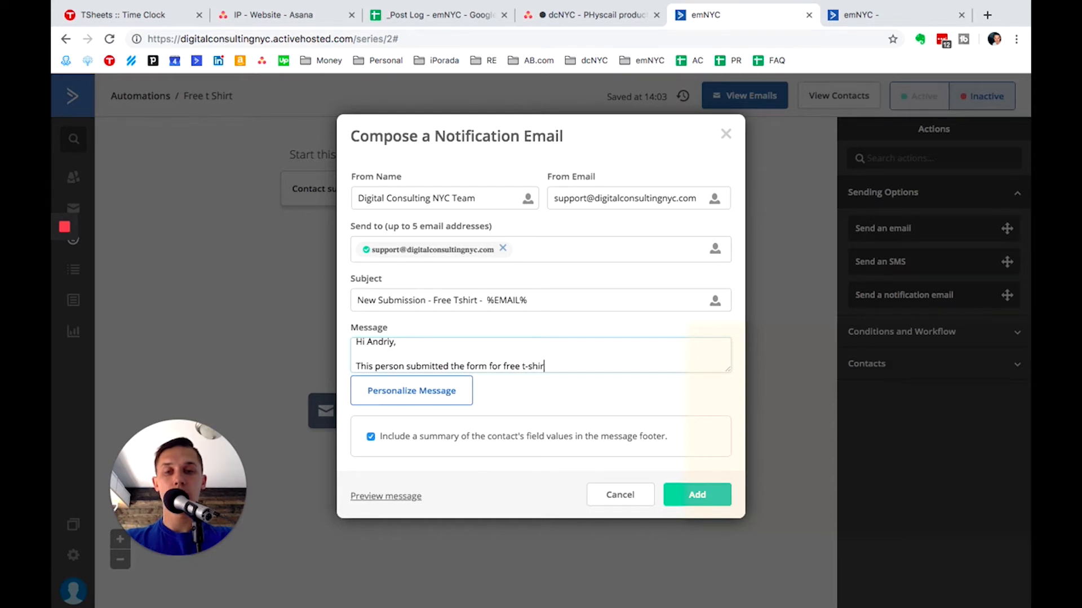
type("t. Here is the i")
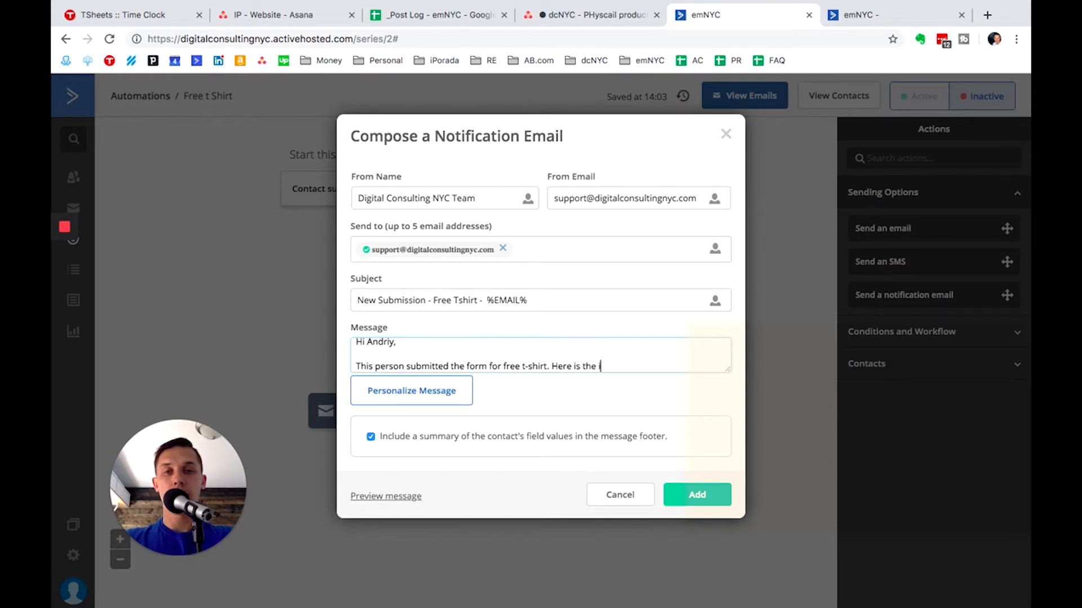
type("nformation")
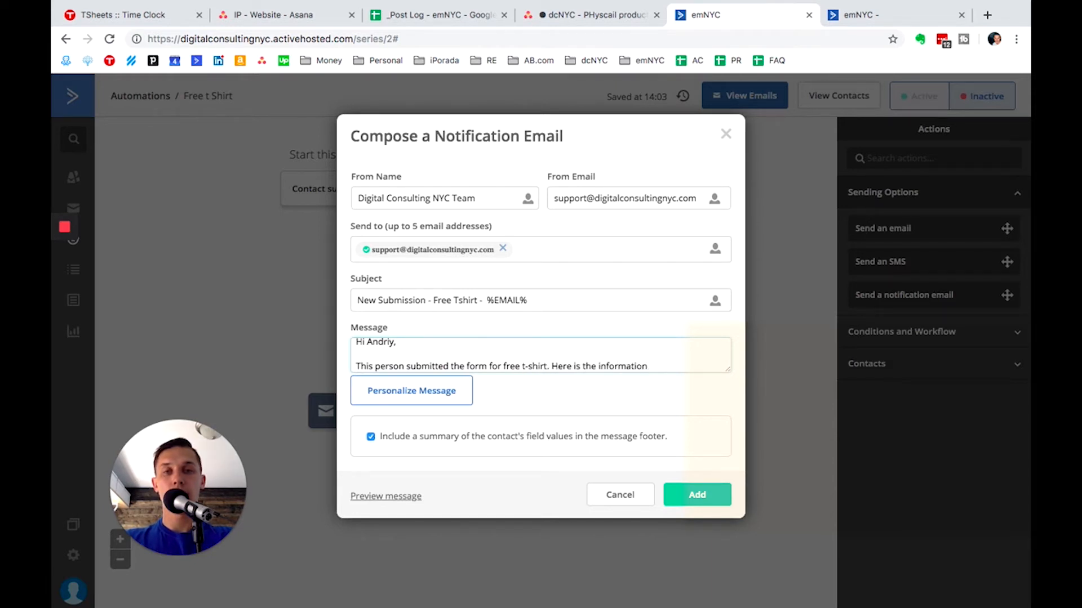
type(", please send it")
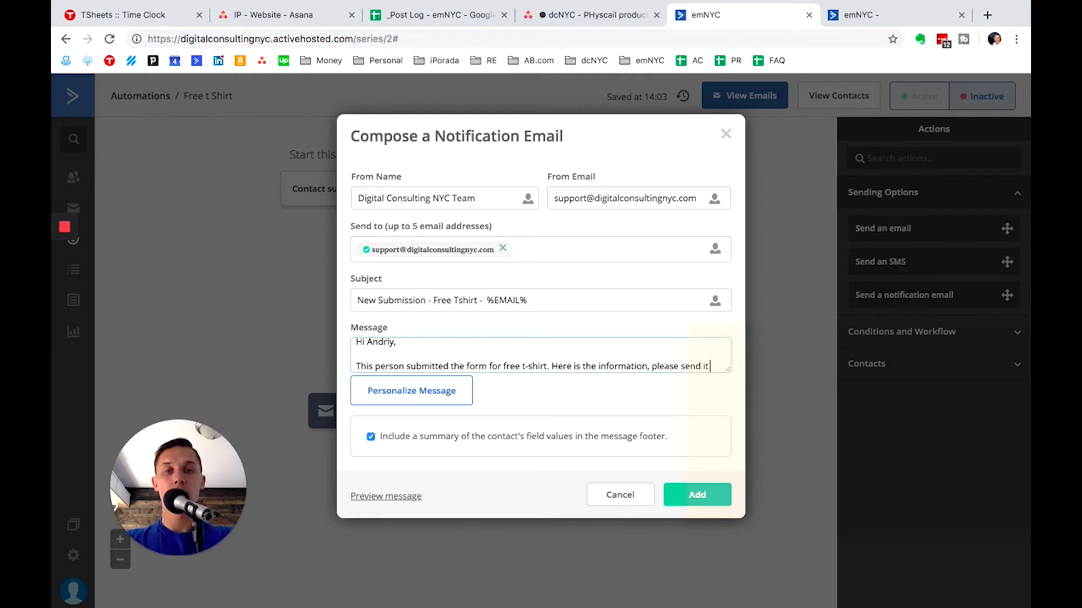
type(" out.")
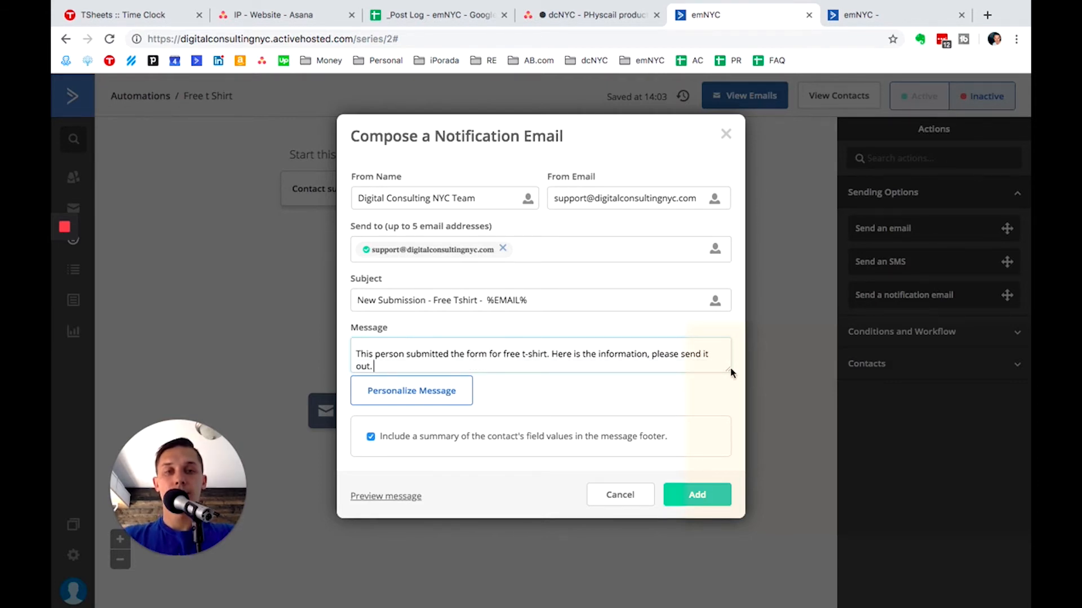
- Enlarge the message box and exclude the summary of the contact's field values from the message footer
left_click_drag(728, 368, 728, 533)
scroll(538, 514, "down", 2)
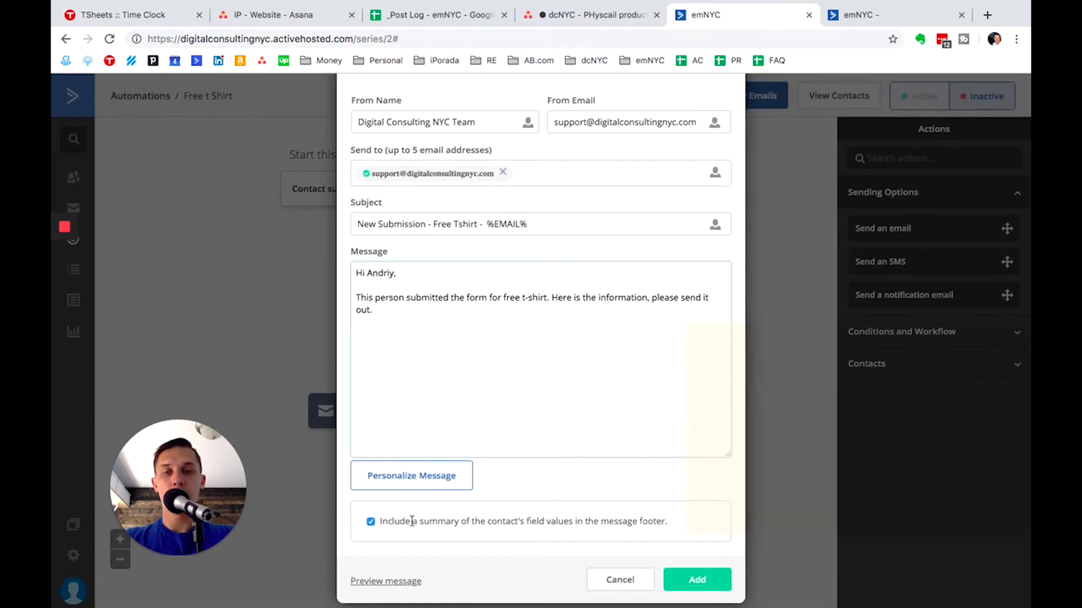
left_click(370, 519)
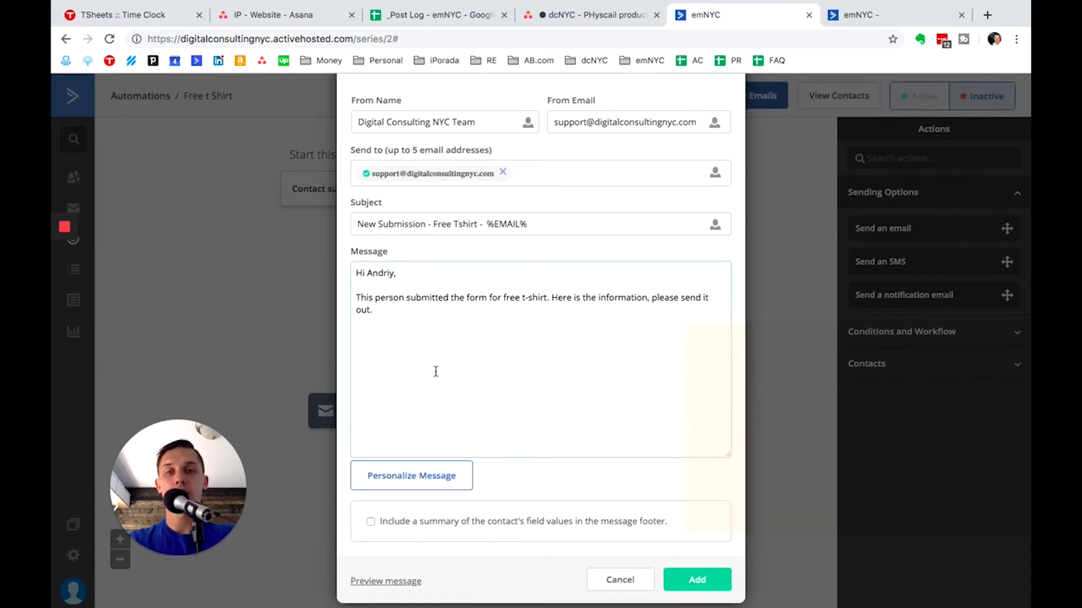
- Add the labels "Full Name:", "Address:", "Sex:" and "Size:" below the message text, separated by blank lines
type("Na")
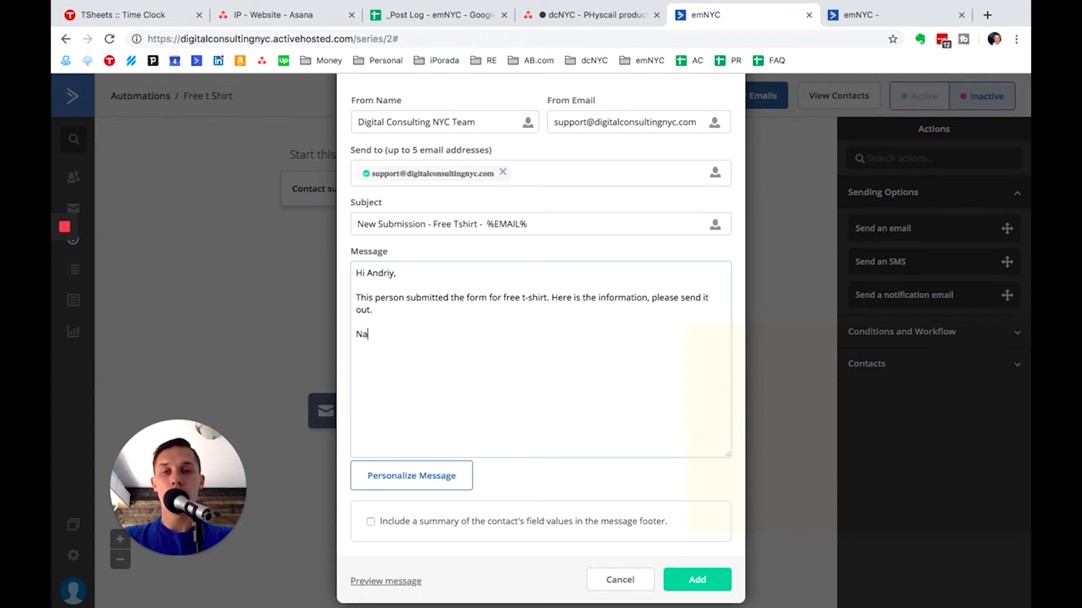
key("BackSpace")
key("BackSpace")
type("First name")
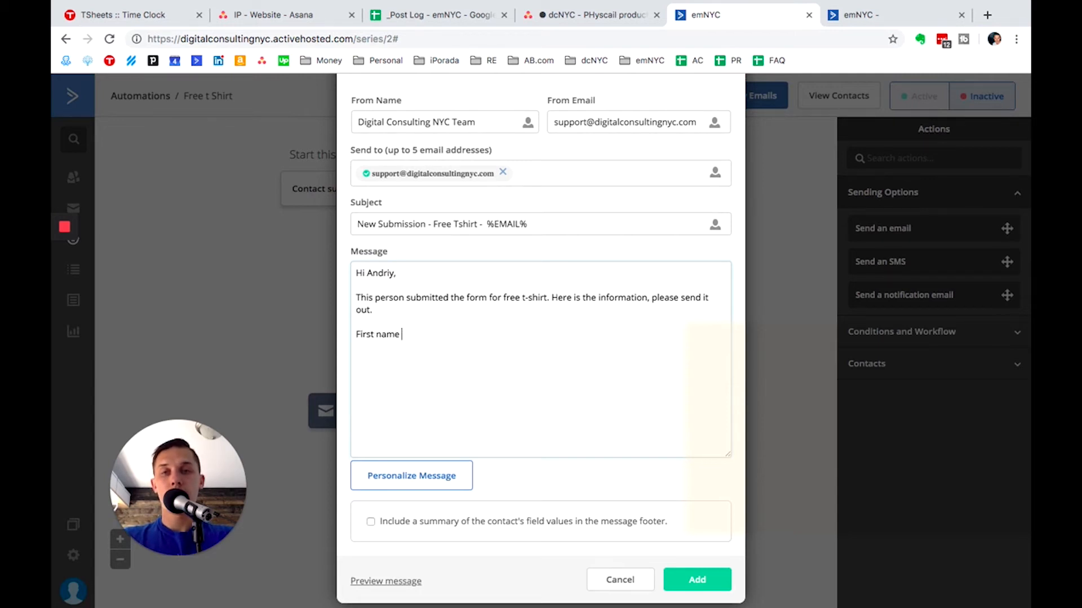
key("BackSpace")
key("BackSpace")
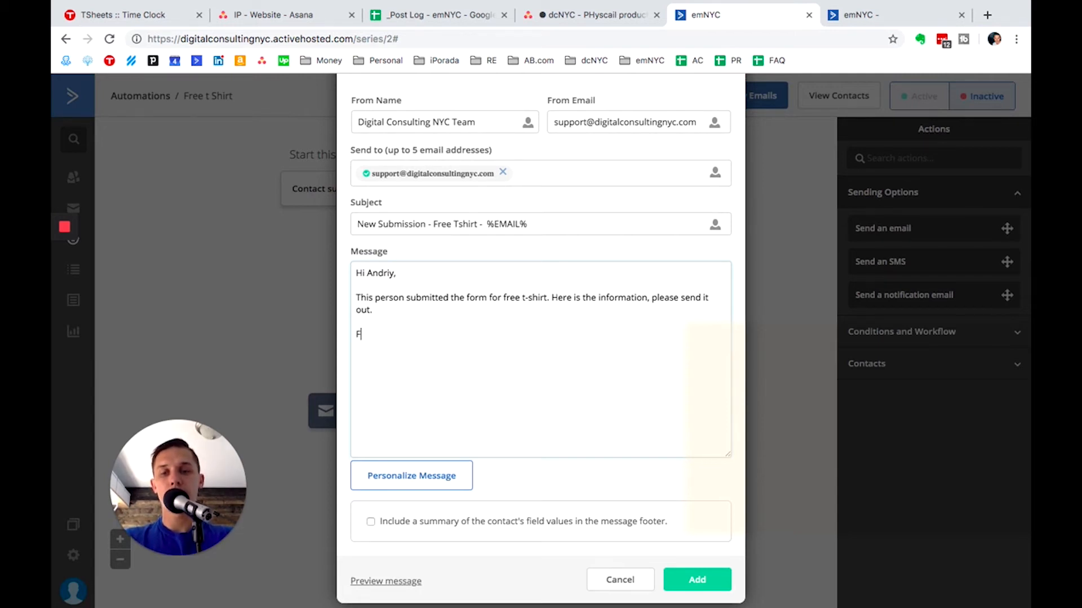
type("Full Name:")
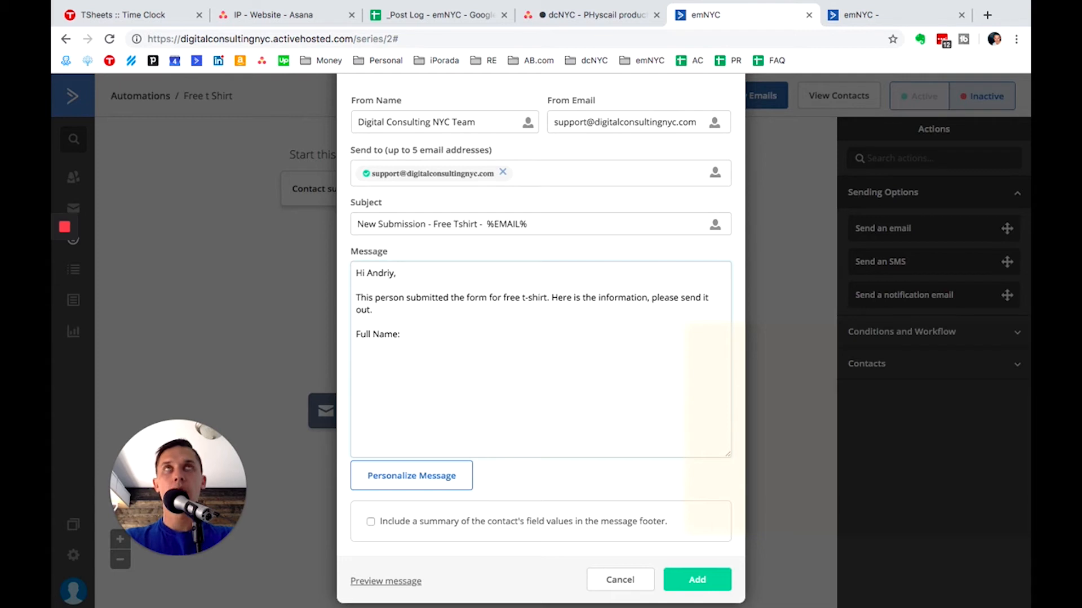
type("ddress:")
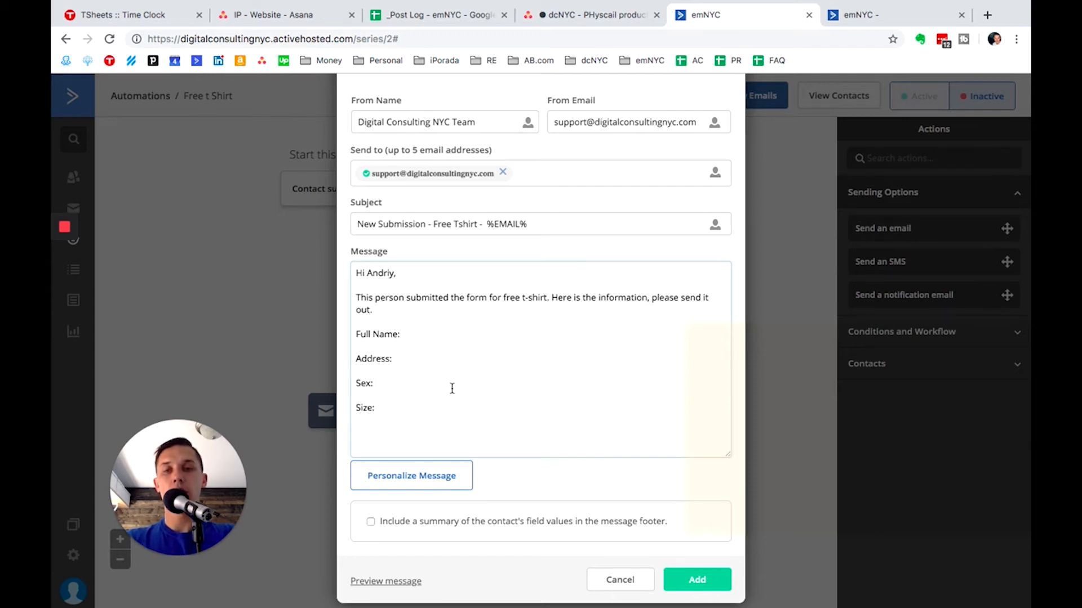
- Insert the First Name and Last Name personalization tags side by side below the Size label
left_click(418, 486)
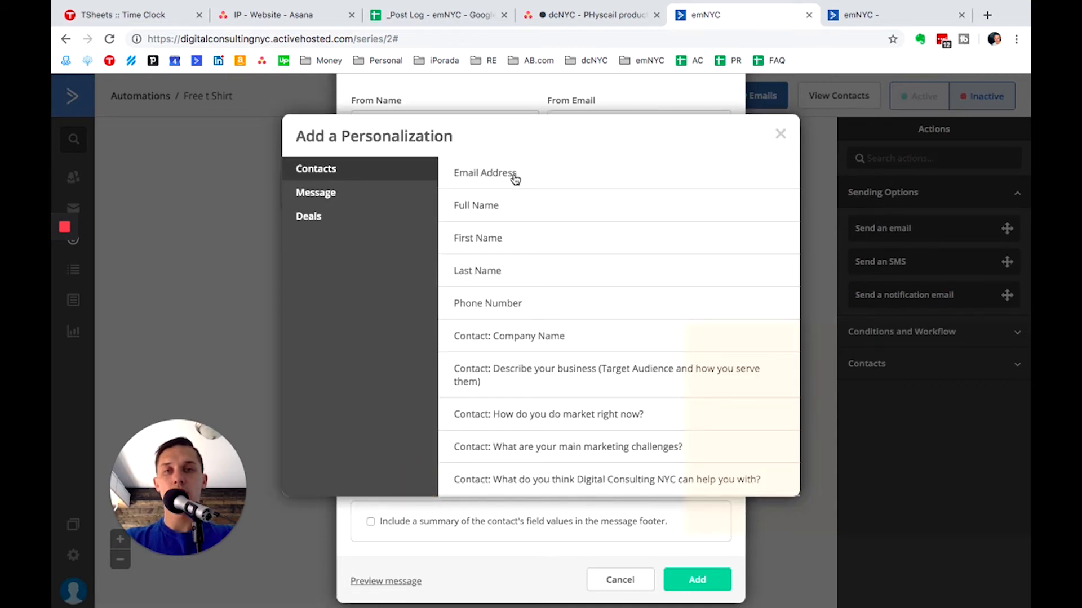
left_click(505, 237)
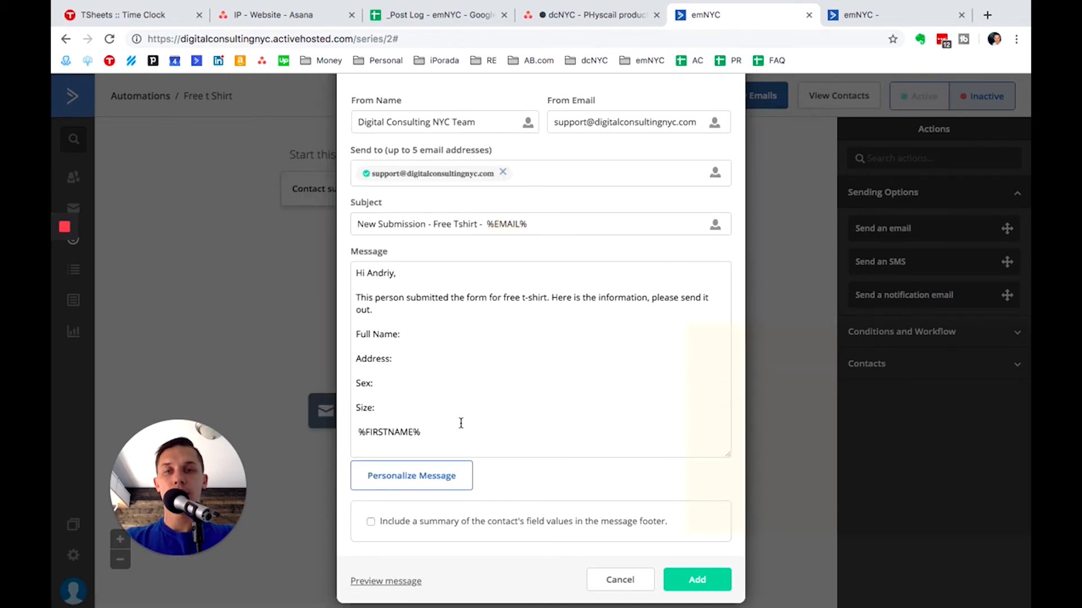
left_click(428, 476)
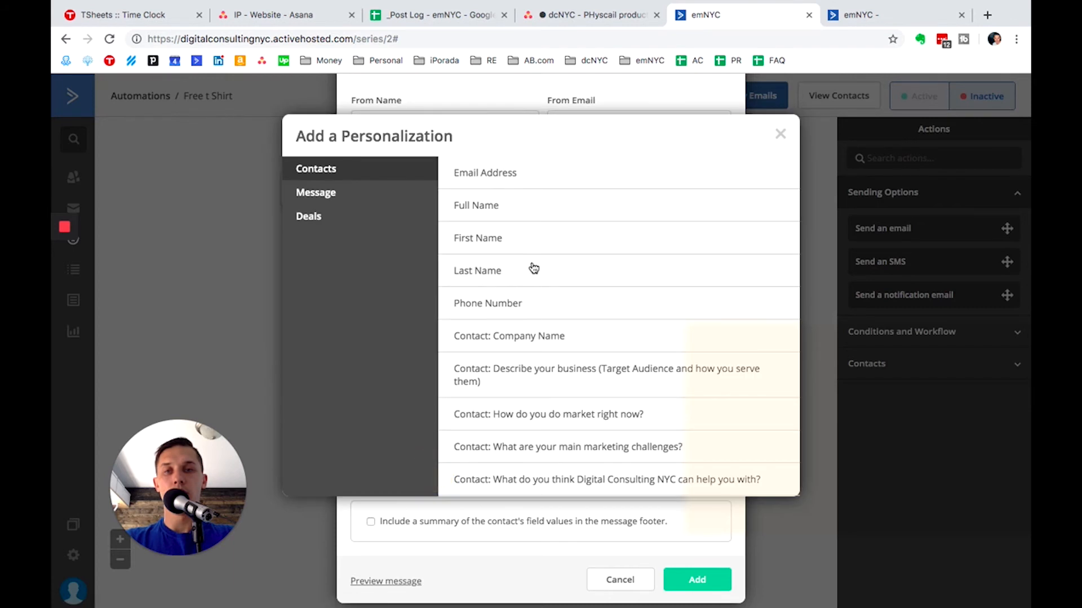
left_click(534, 268)
- Insert the contact's Address personalization tag on a new line below the name tags
key("Return")
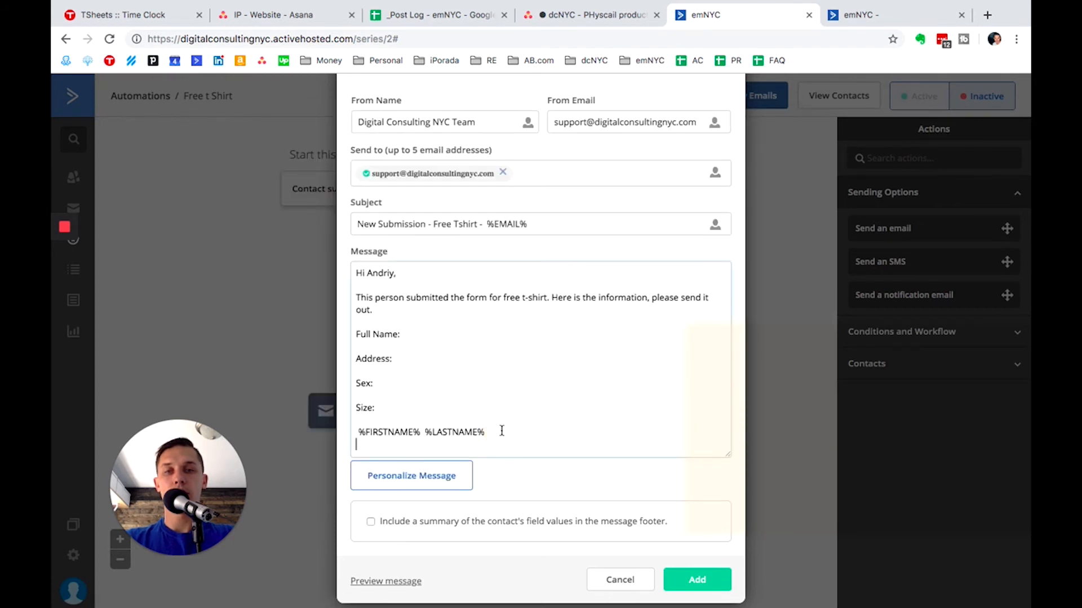
left_click(445, 478)
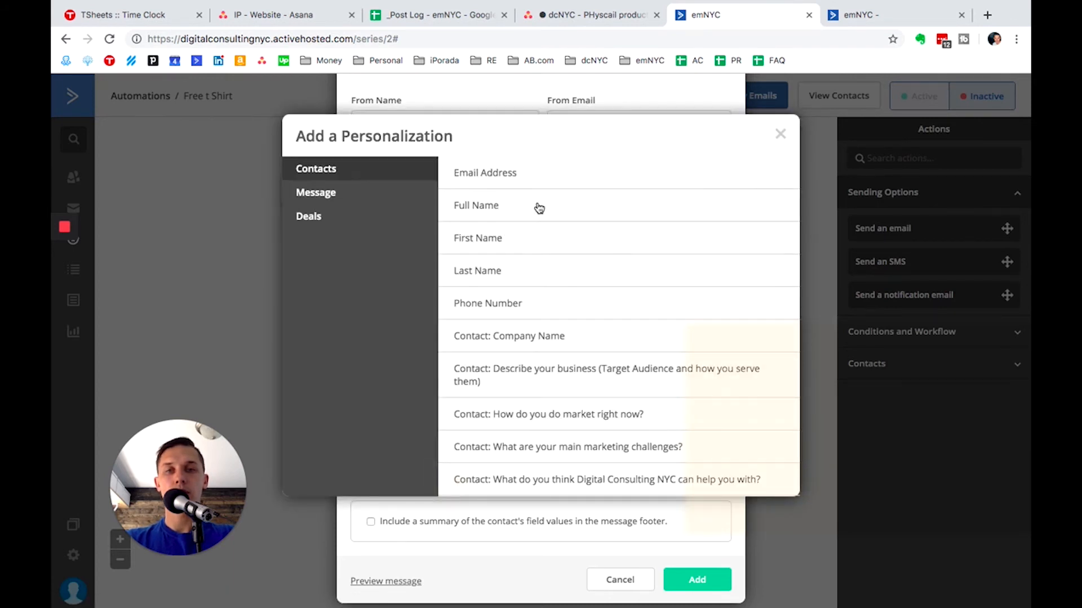
scroll(507, 359, "down", 8)
scroll(524, 342, "up", 4)
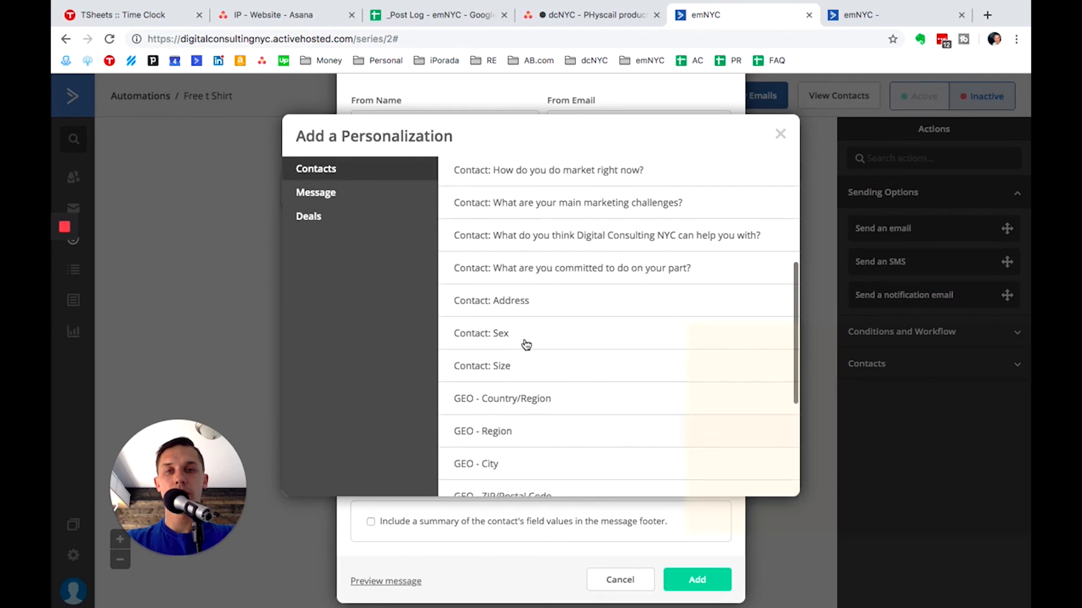
left_click(526, 303)
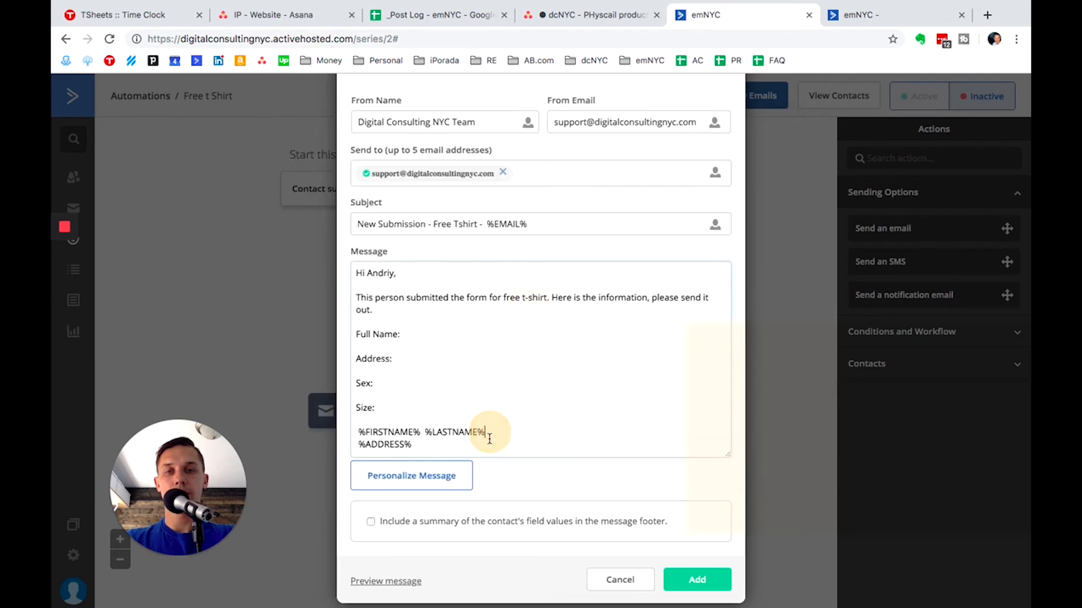
- Insert the contact's Sex and Size personalization tags on separate lines below the Address tag
left_click(449, 471)
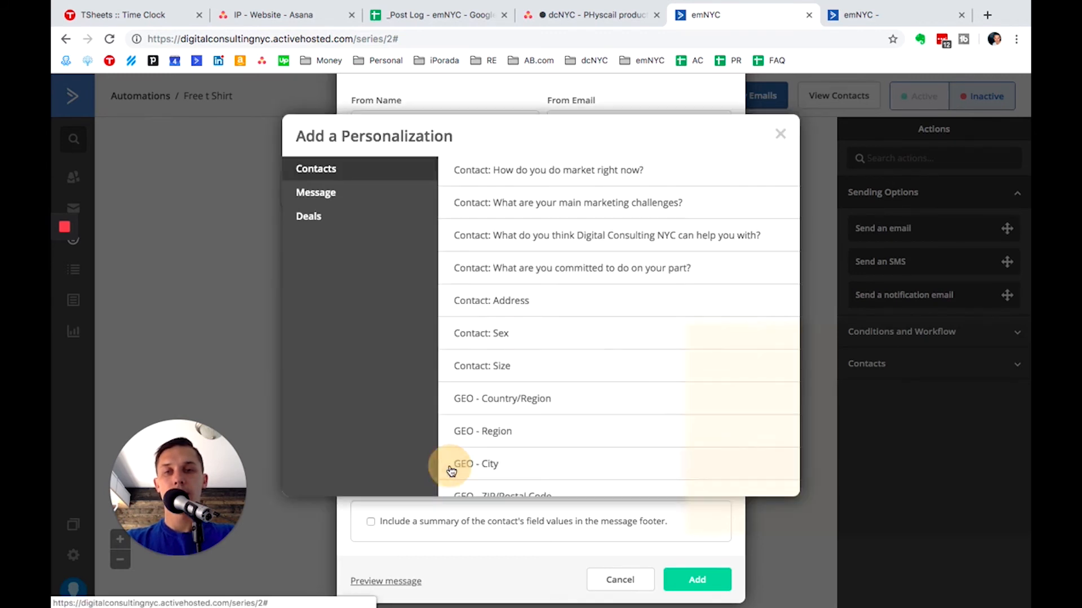
left_click(512, 330)
scroll(495, 449, "down", 1)
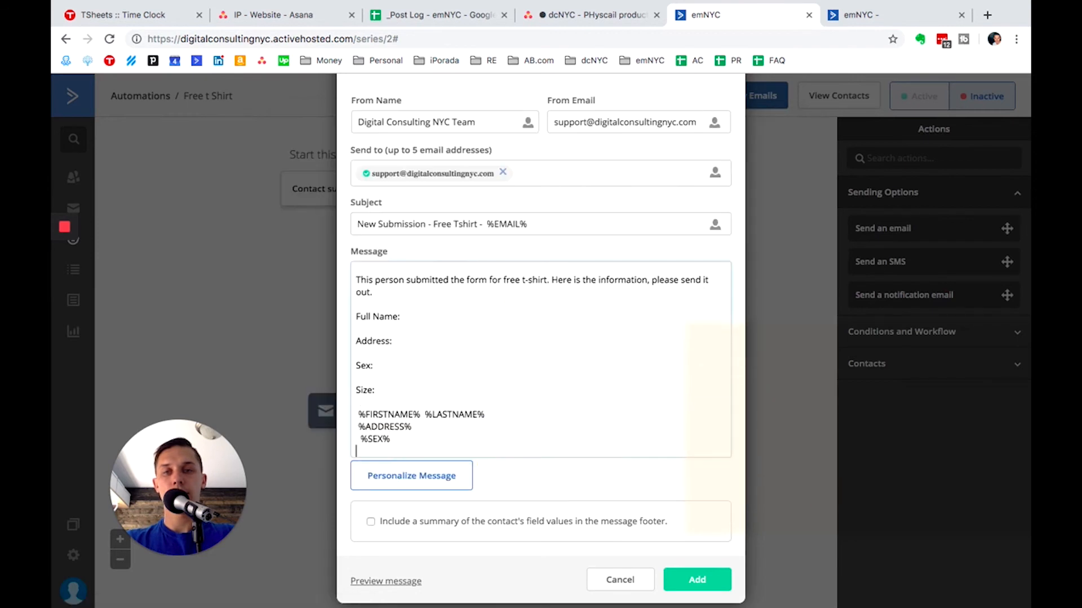
left_click(456, 480)
left_click(525, 366)
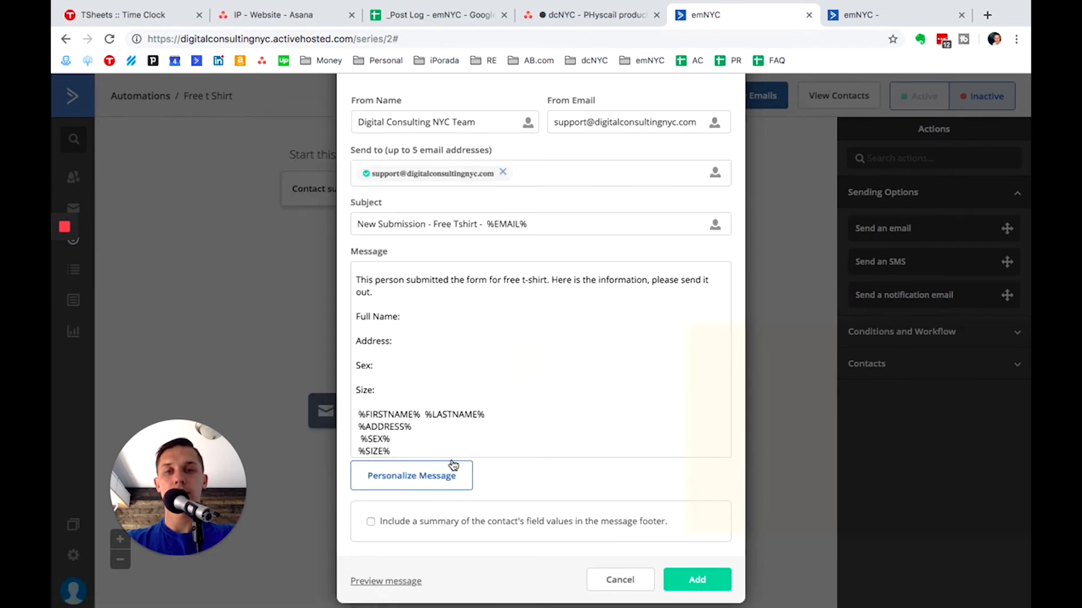
- Move the First Name and Last Name tags beside the "Full Name:" label and the Address tag beside "Address:"
left_click_drag(496, 416, 354, 413)
key("super+x")
left_click(417, 316)
key("super+v")
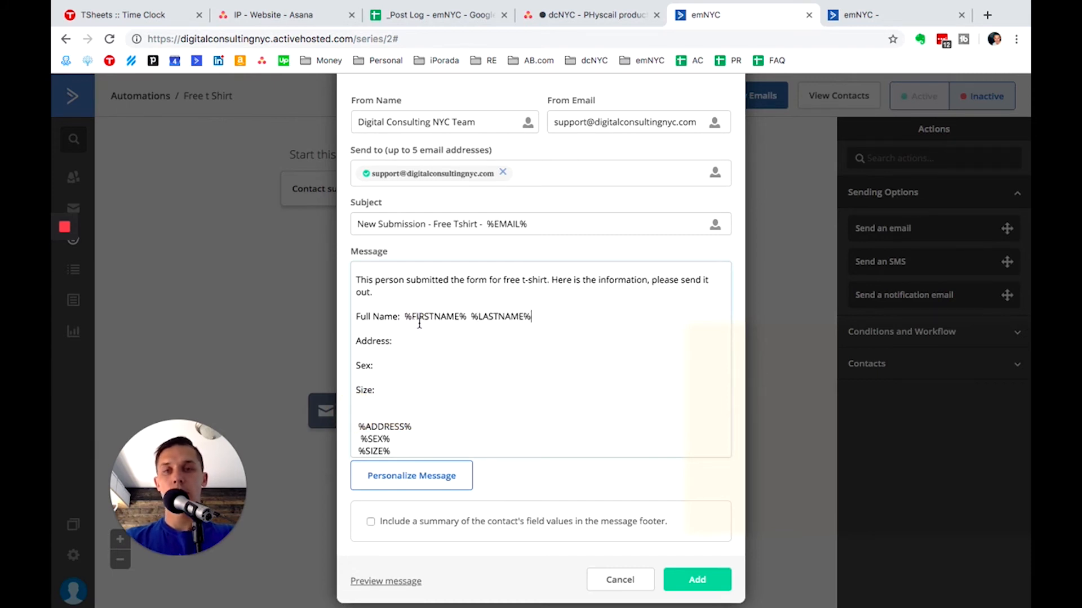
left_click_drag(419, 433, 355, 427)
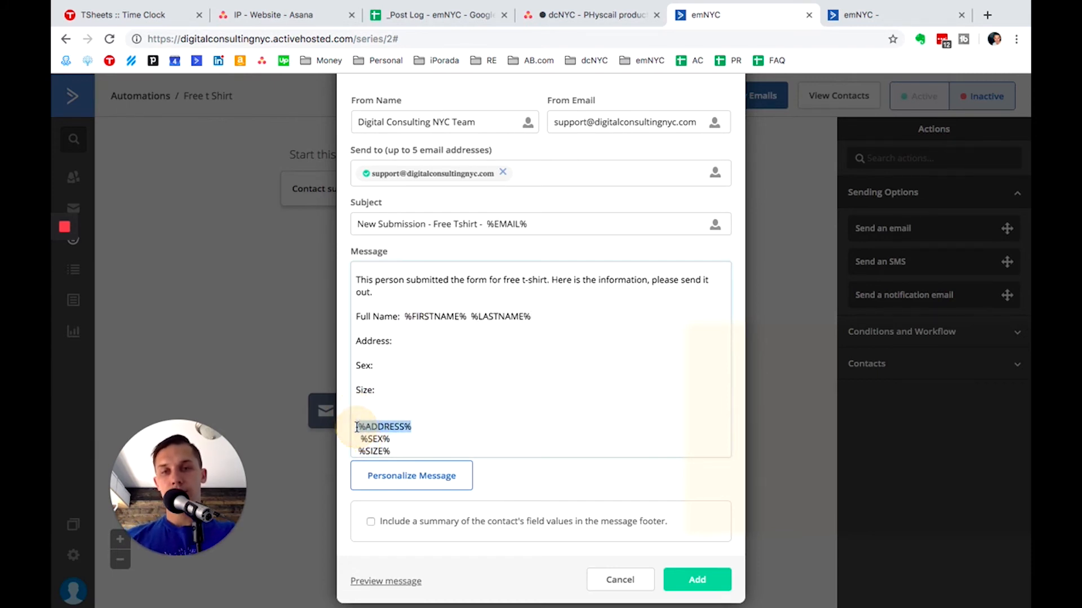
key("super+x")
left_click(417, 345)
key("super+v")
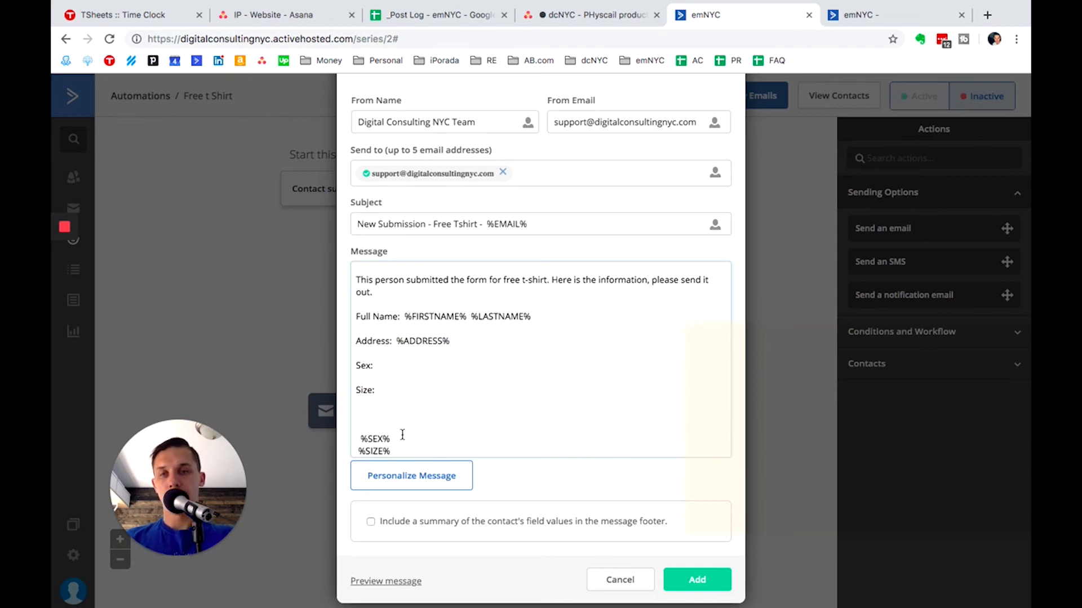
- Move the Sex and Size tags beside their matching labels and add the finished notification email to the automation
left_click_drag(399, 438, 355, 450)
key("super+x")
left_click(414, 361)
key("super+v")
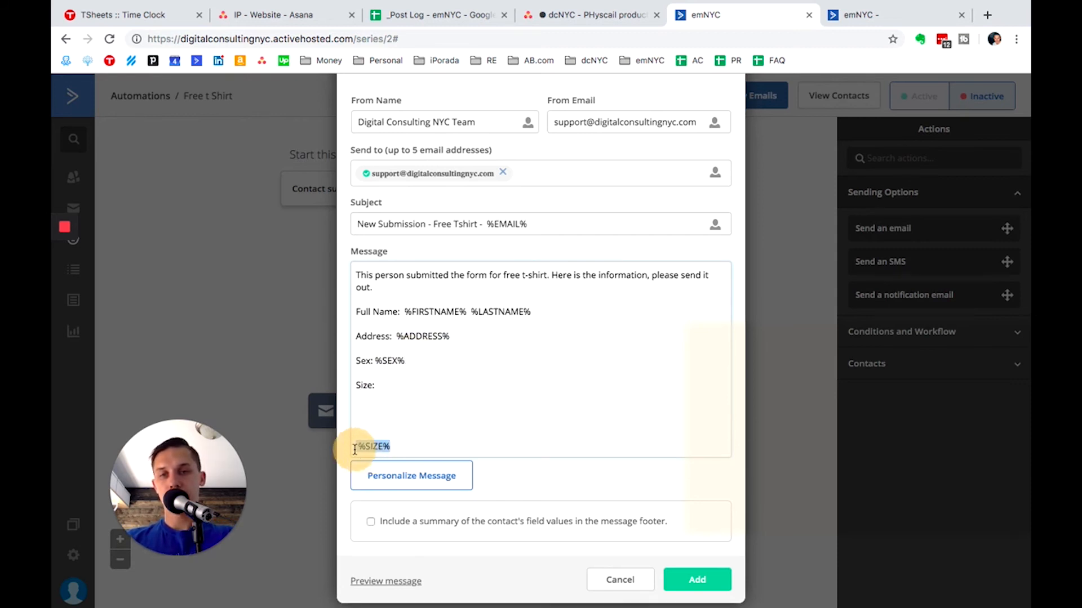
key("super+x")
left_click(412, 383)
left_click(411, 383)
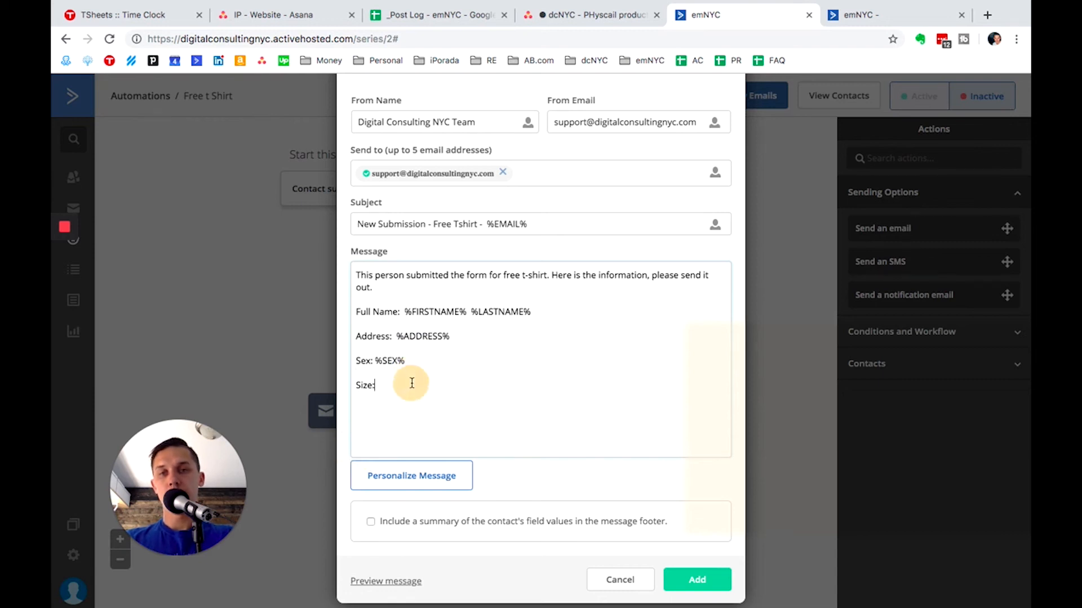
key("super+v")
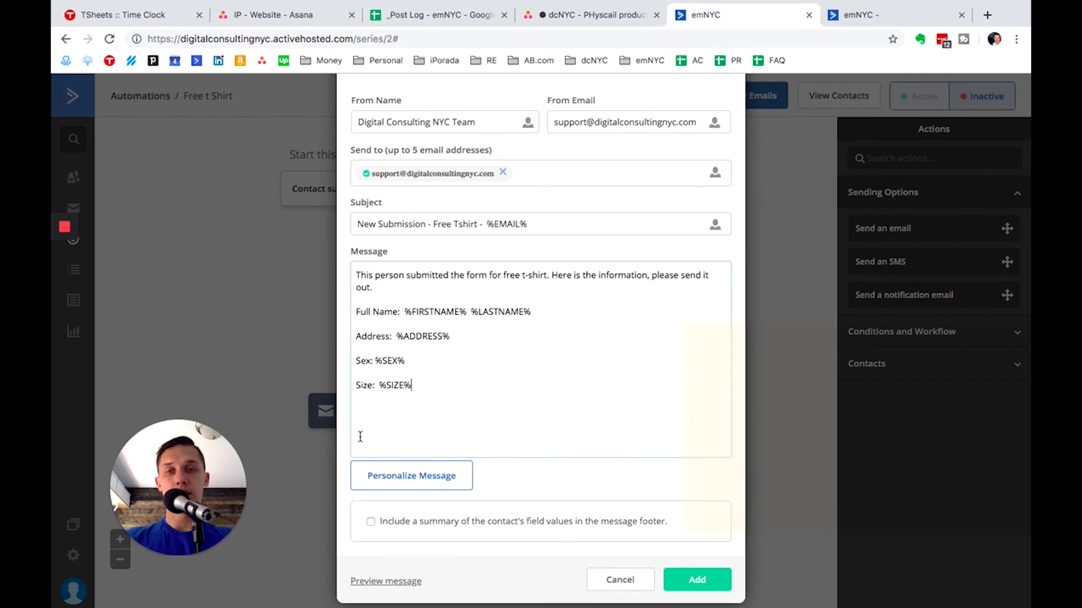
left_click(688, 577)
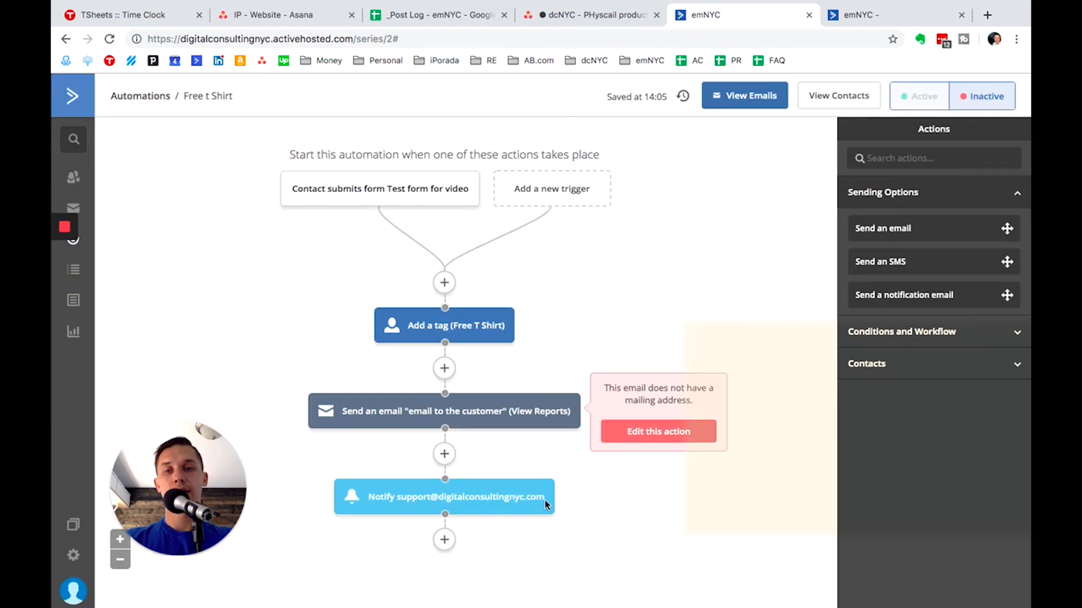
- Add an "End this automation" action after the notification to the support address
left_click(447, 542)
left_click(338, 220)
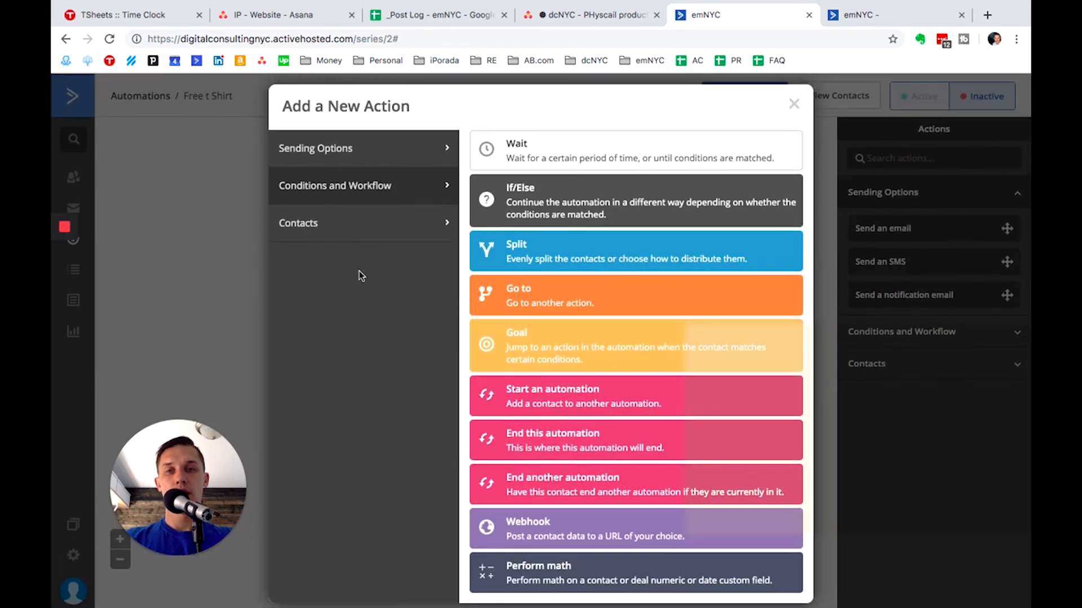
left_click(353, 232)
left_click(359, 225)
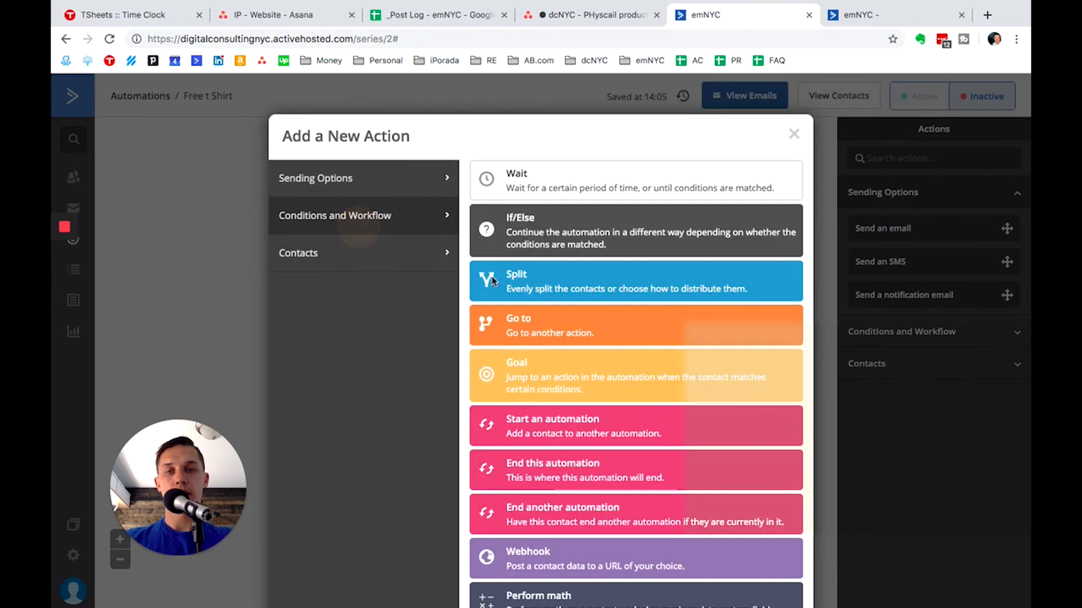
left_click(597, 470)
scroll(512, 478, "down", 3)
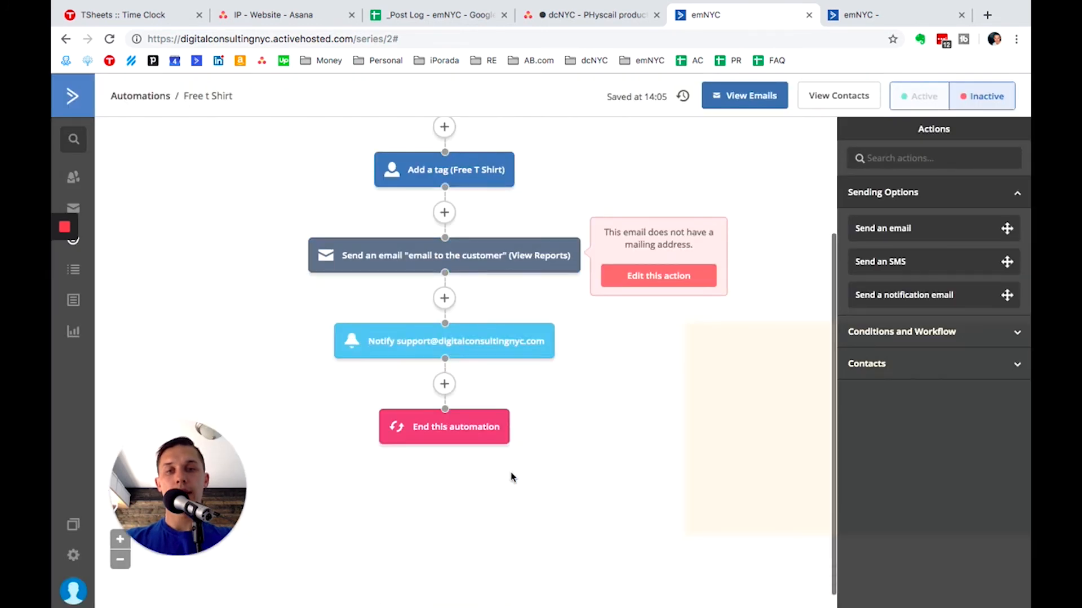
- Insert a wait of 999 days between the notification and the end of the automation
left_click(445, 385)
left_click(177, 310)
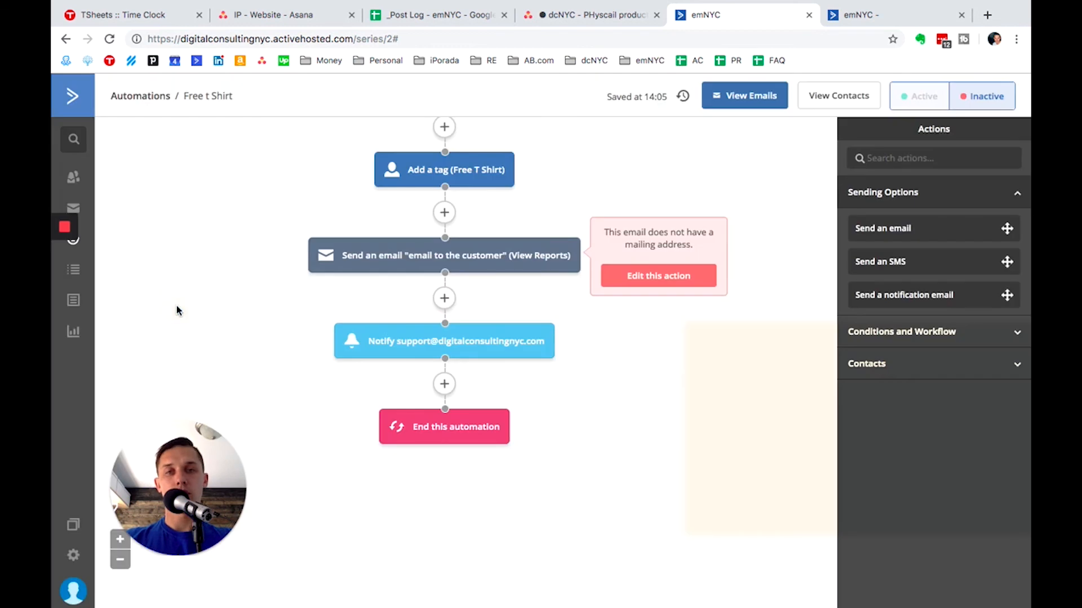
left_click(441, 381)
left_click(562, 200)
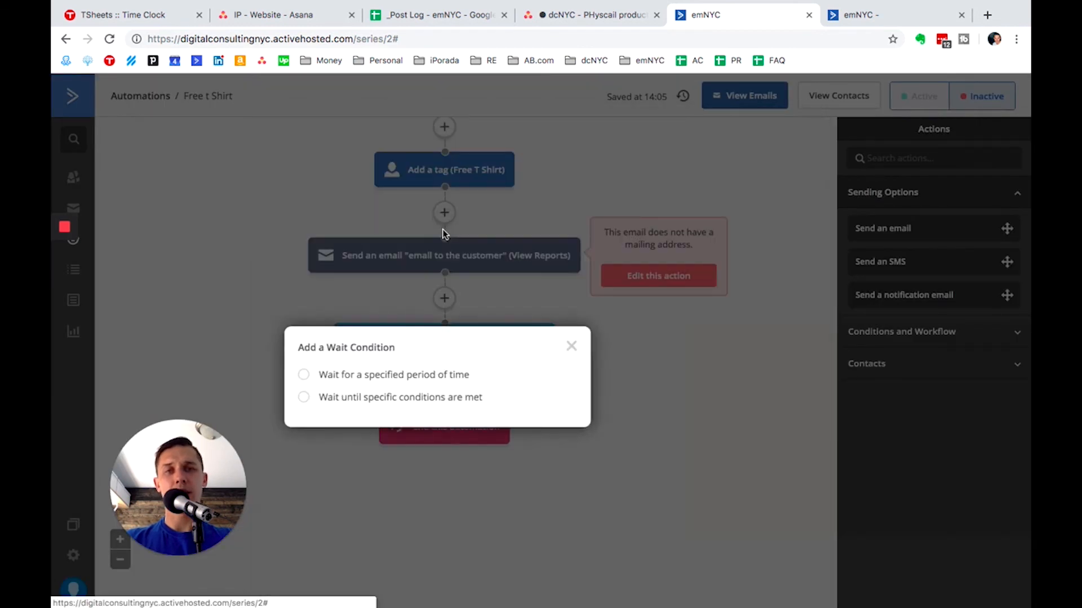
left_click(414, 370)
left_click(439, 391)
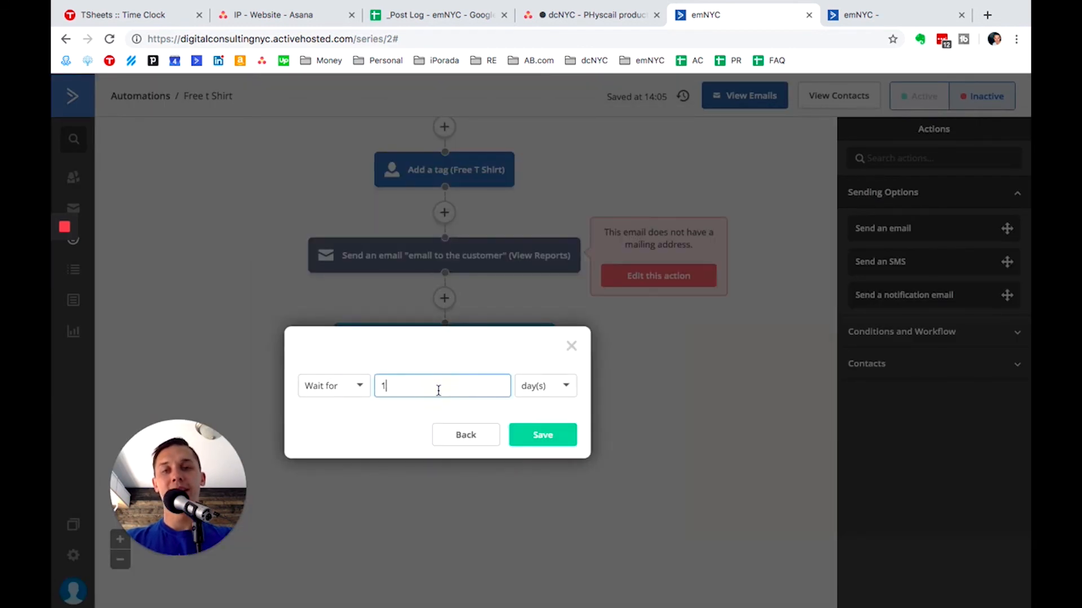
key("BackSpace")
type("999")
left_click(524, 439)
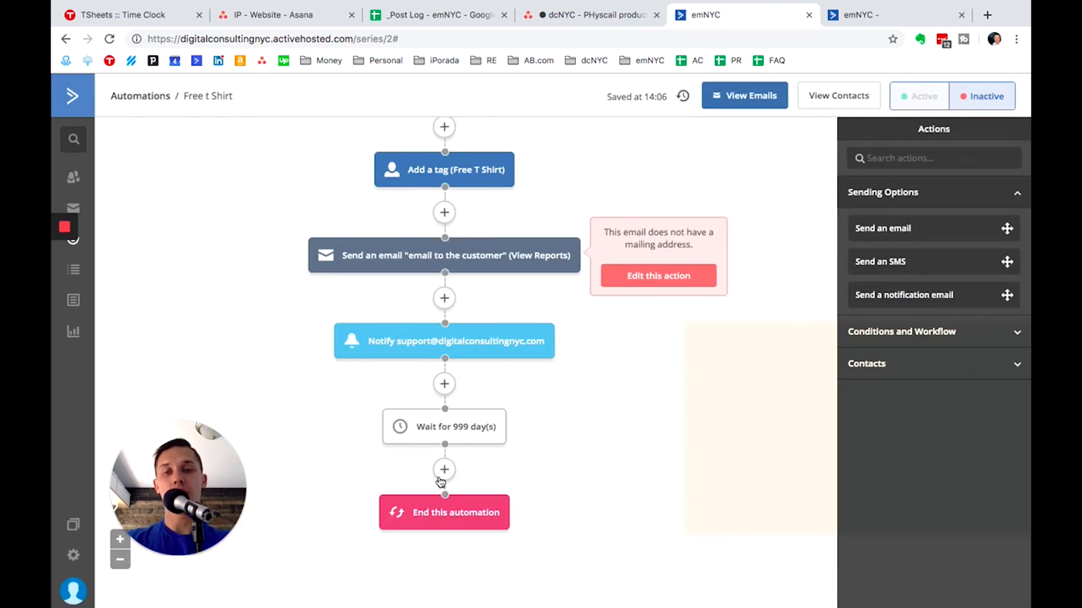
- Look over the complete workflow while switching the automation to Active and back to Inactive
scroll(587, 417, "up", 2)
scroll(587, 417, "down", 3)
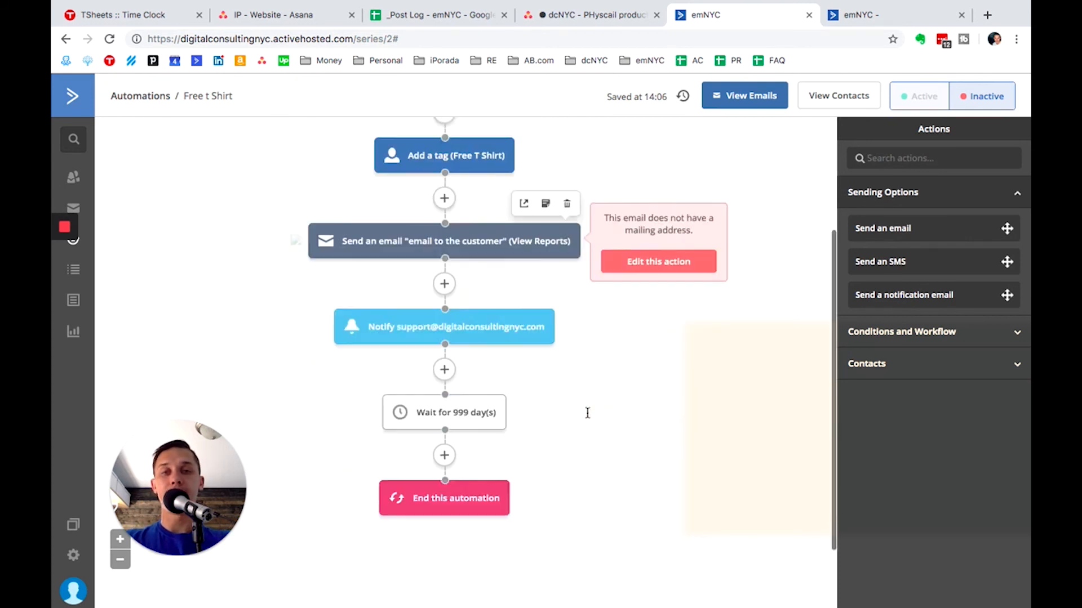
scroll(587, 417, "up", 5)
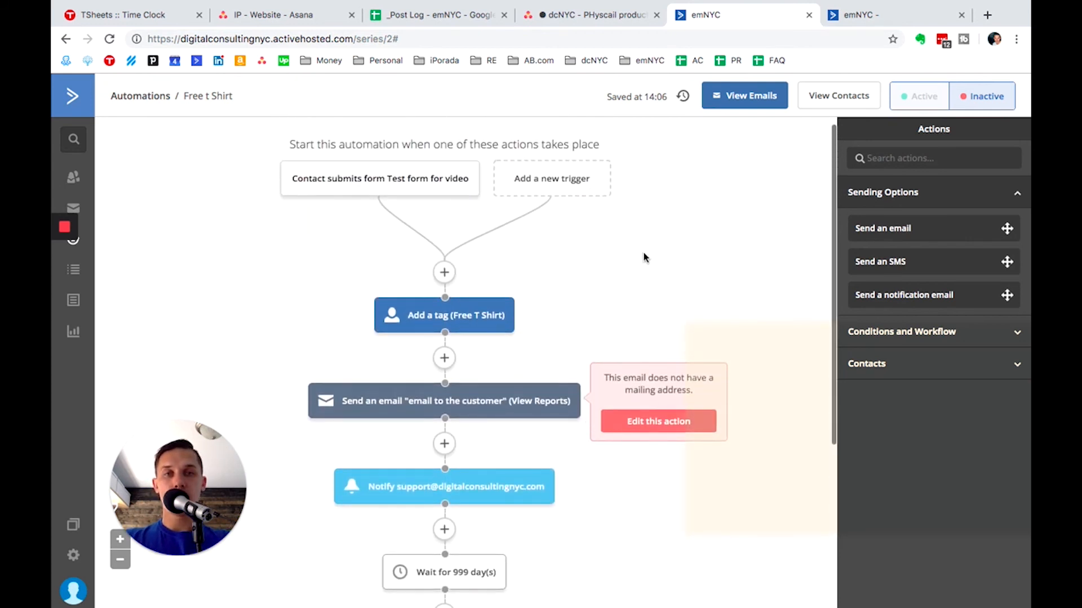
left_click(916, 97)
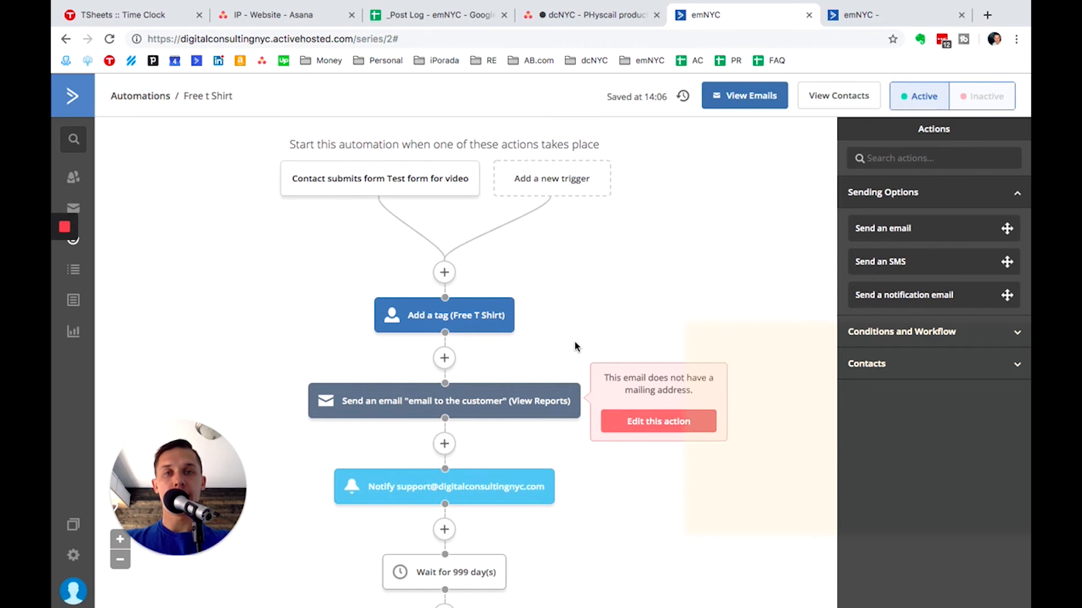
scroll(567, 330, "down", 5)
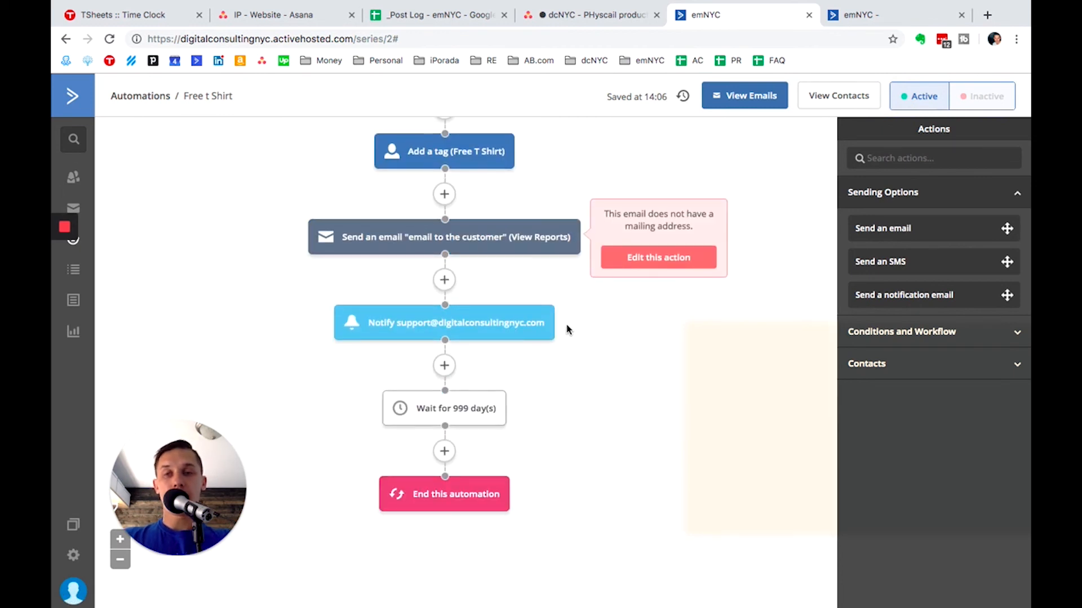
scroll(567, 330, "up", 3)
left_click(992, 103)
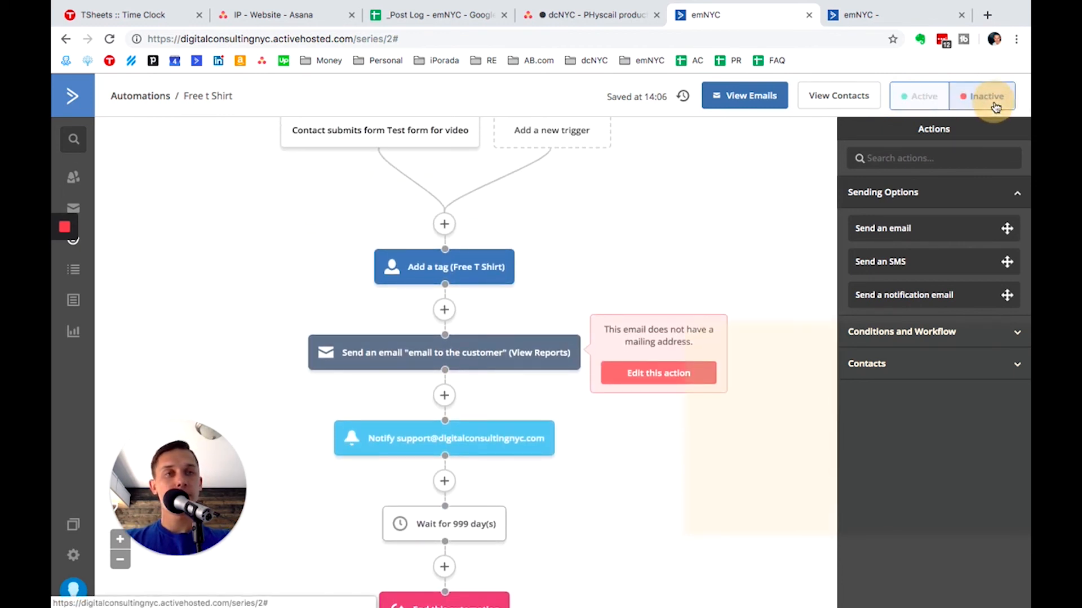